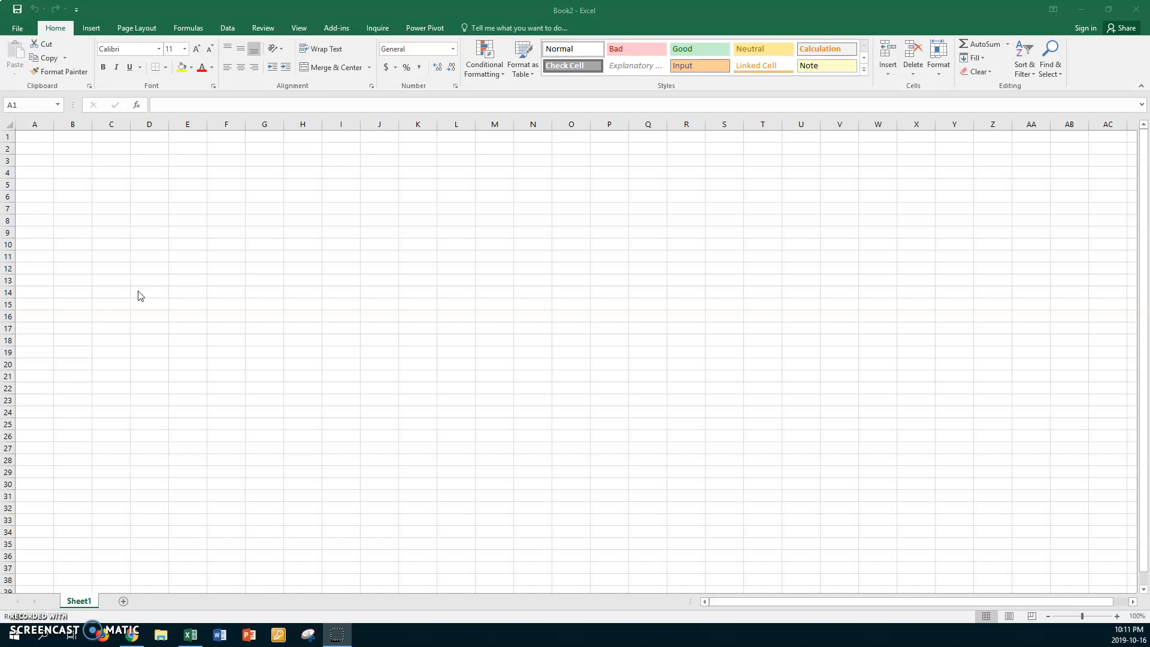
# Step: Enter 123, 456 and 789 in cells B3 to B5 and fill them across through column E
pyautogui.click(140, 268)
pyautogui.click(80, 159)
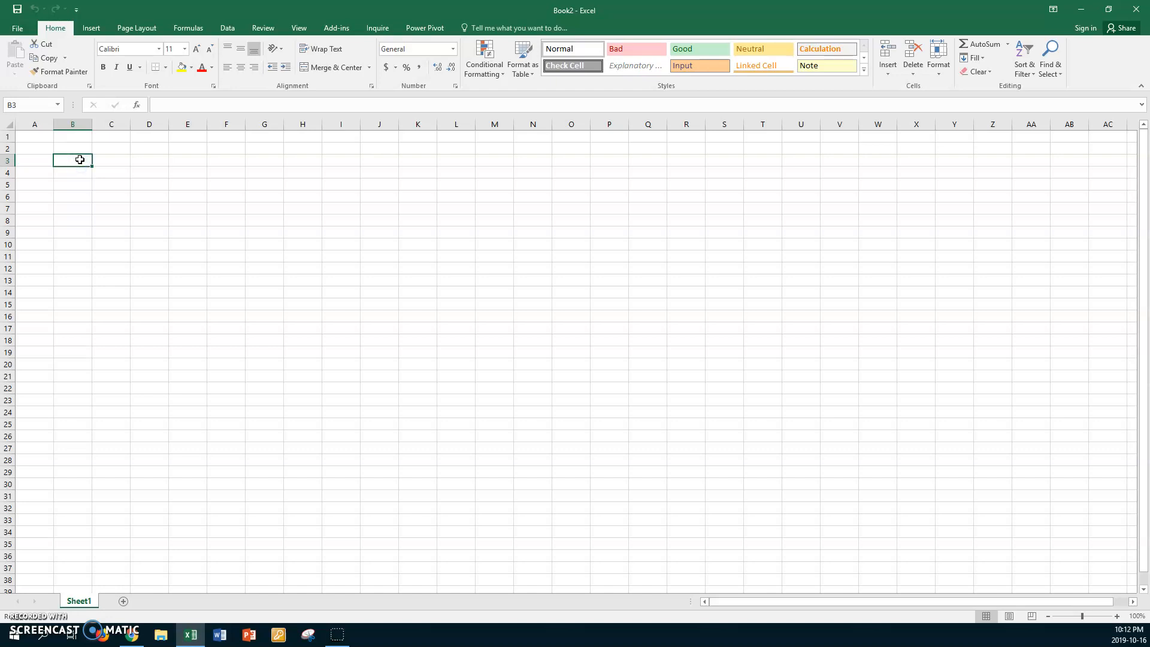
pyautogui.write('123')
pyautogui.click(76, 173)
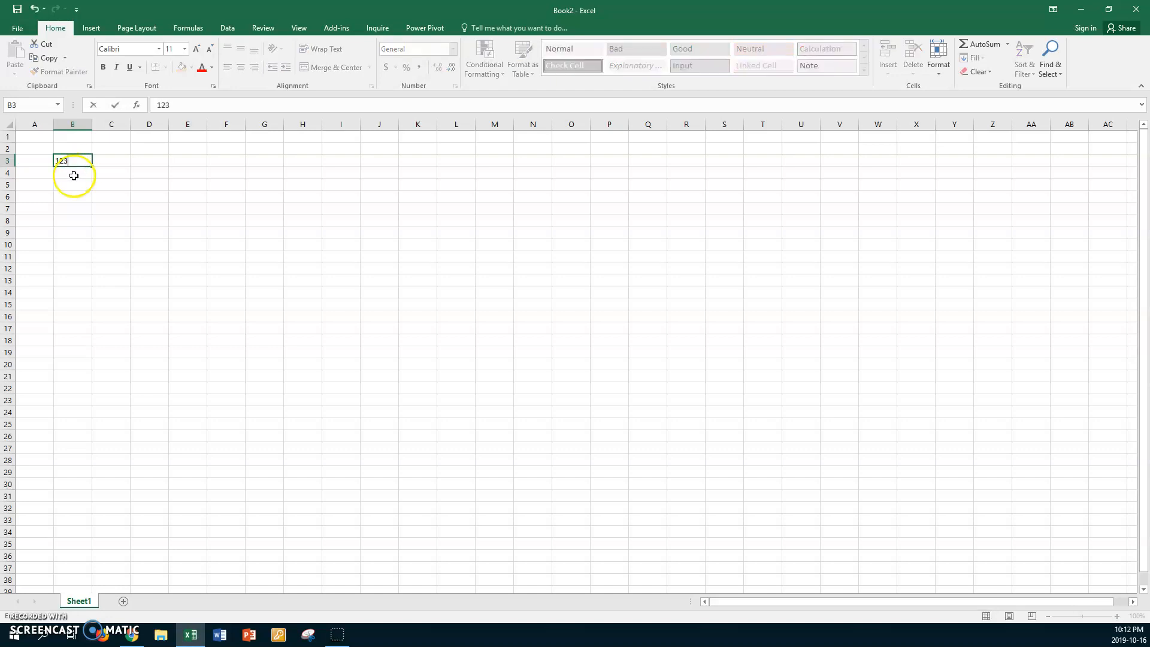
pyautogui.write('4')
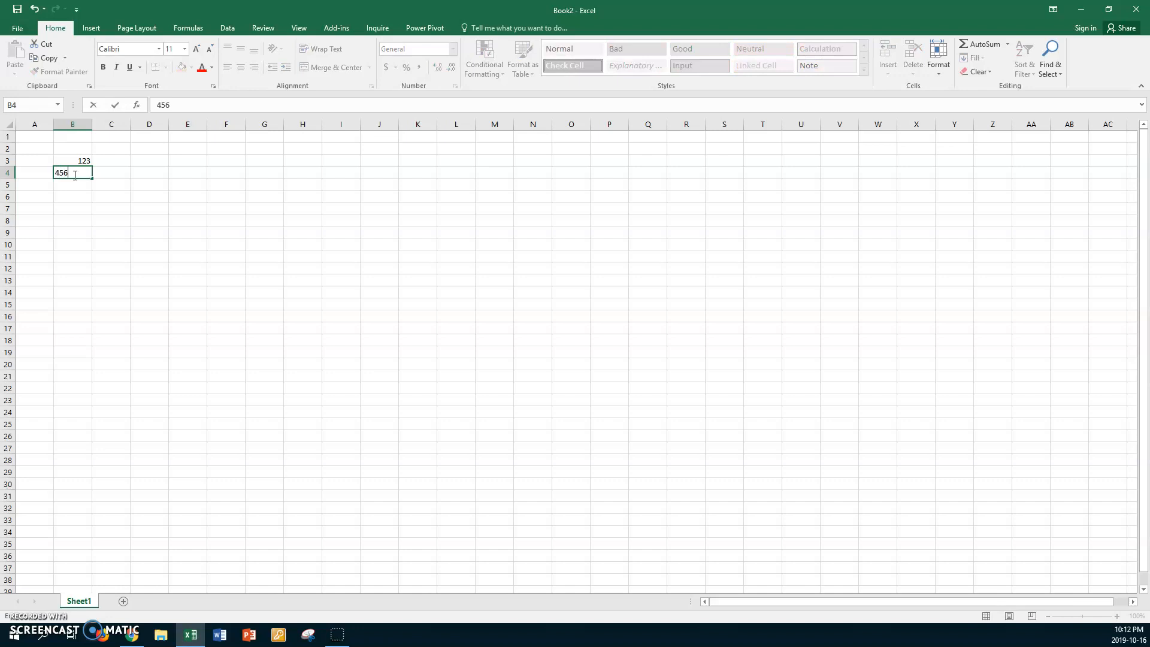
pyautogui.write('56')
pyautogui.click(75, 183)
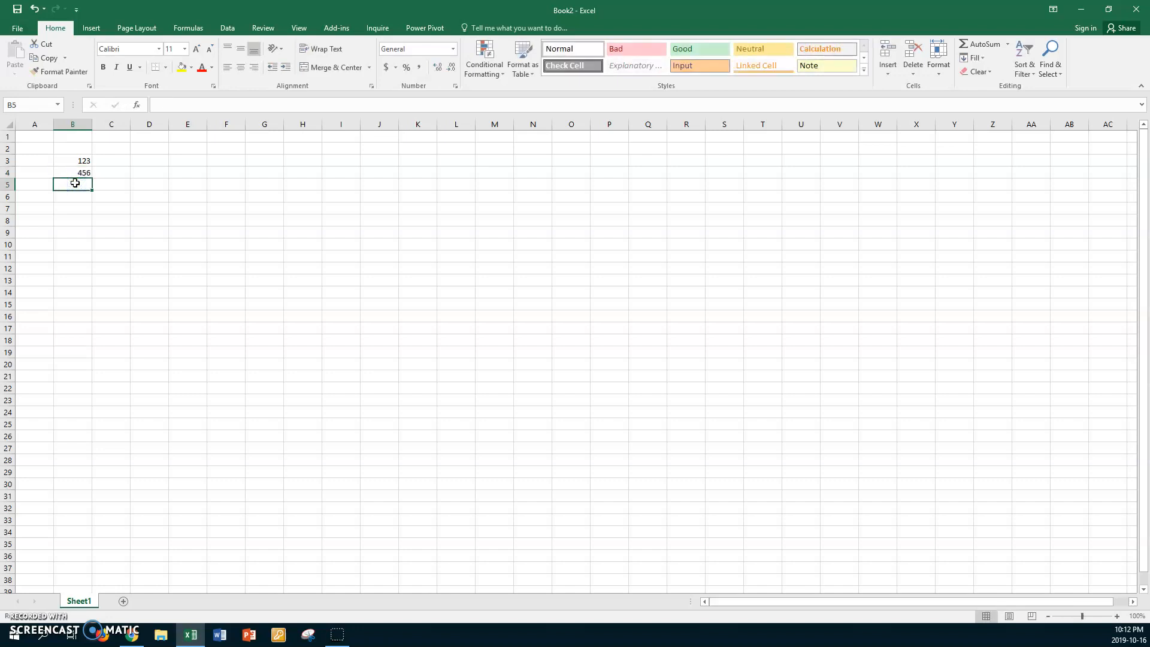
pyautogui.write('789')
pyautogui.click(86, 195)
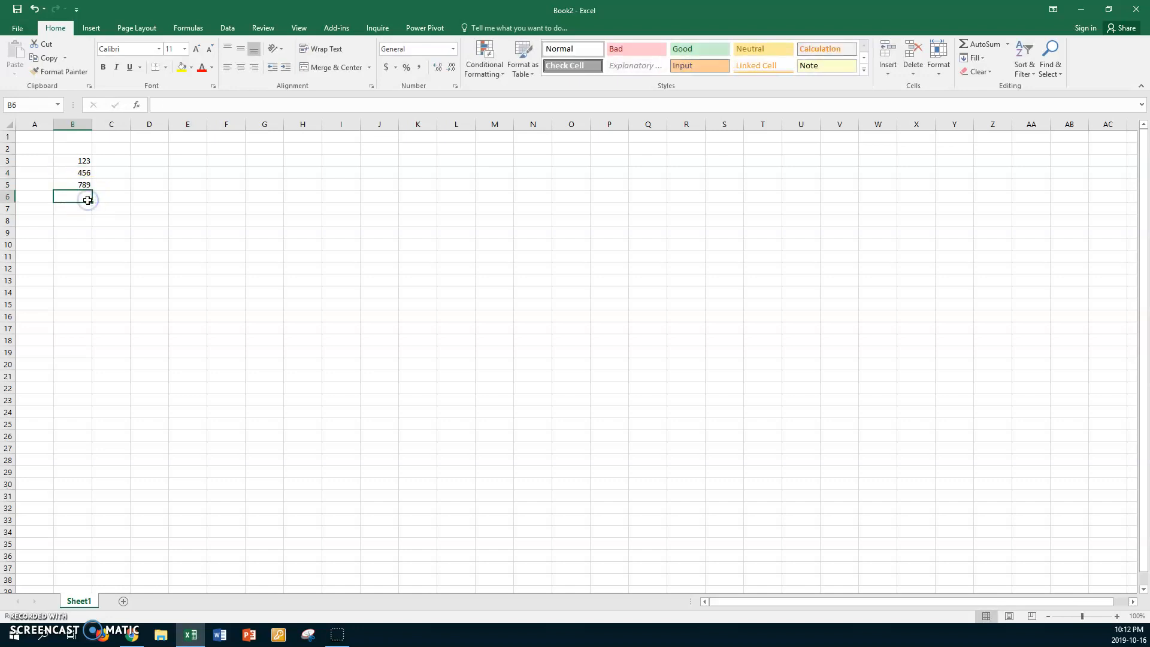
pyautogui.moveTo(70, 161); pyautogui.dragTo(218, 185)
# Step: Set the worksheet's zoom magnification to a custom 150%
pyautogui.click(299, 28)
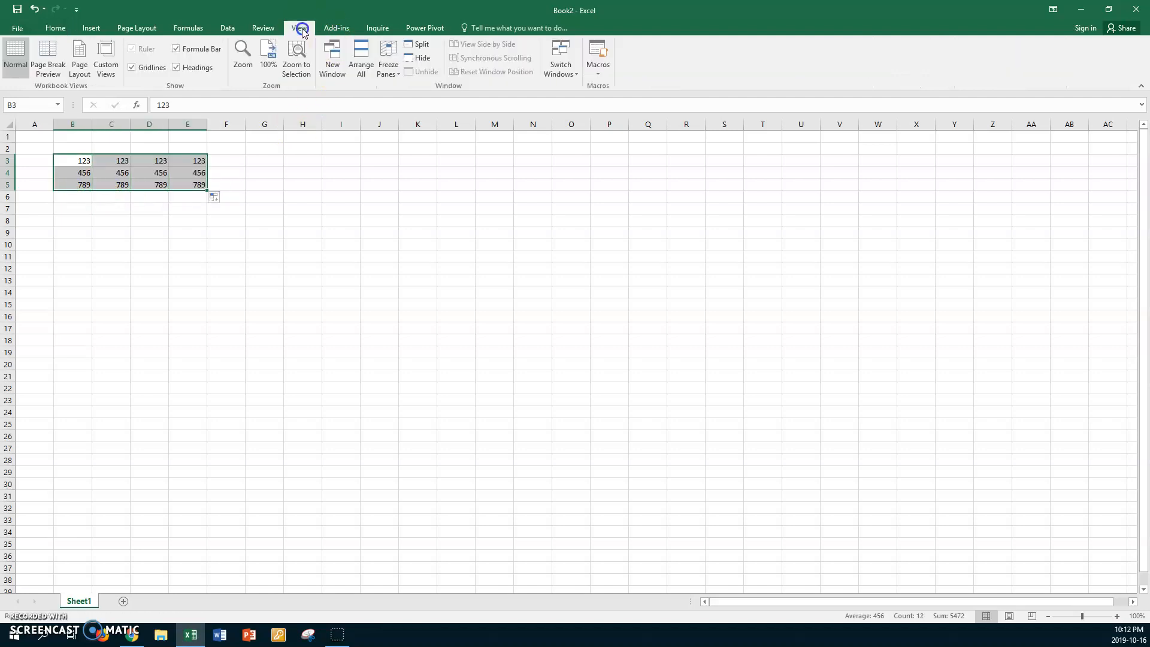
pyautogui.click(247, 70)
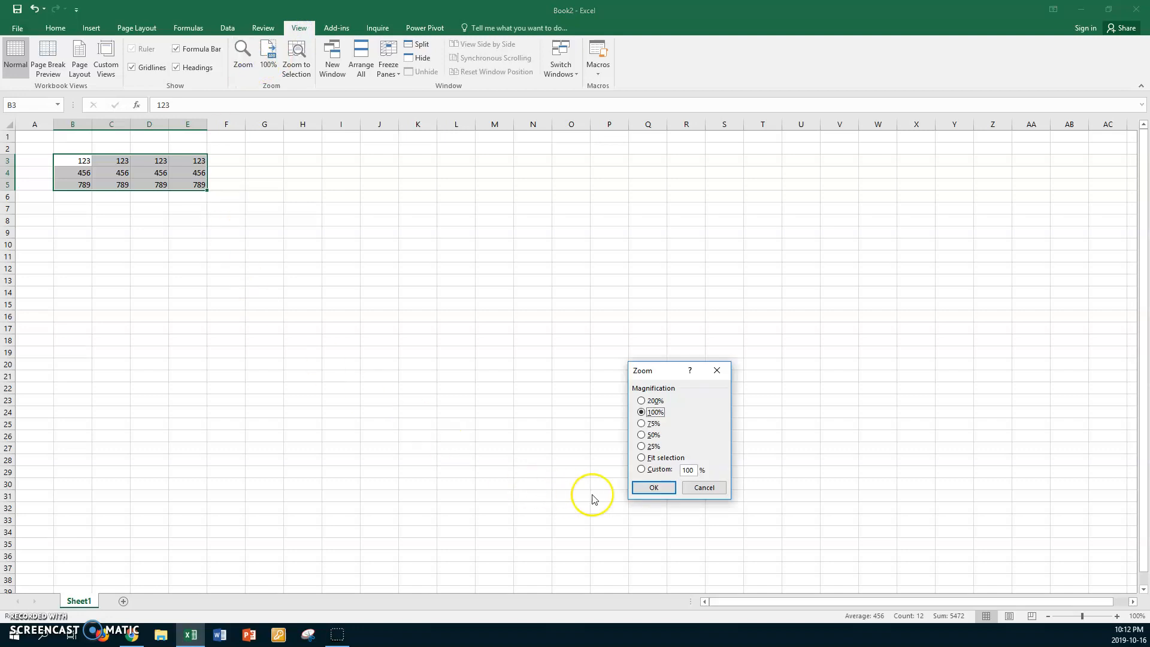
pyautogui.click(642, 468)
pyautogui.press('Return')
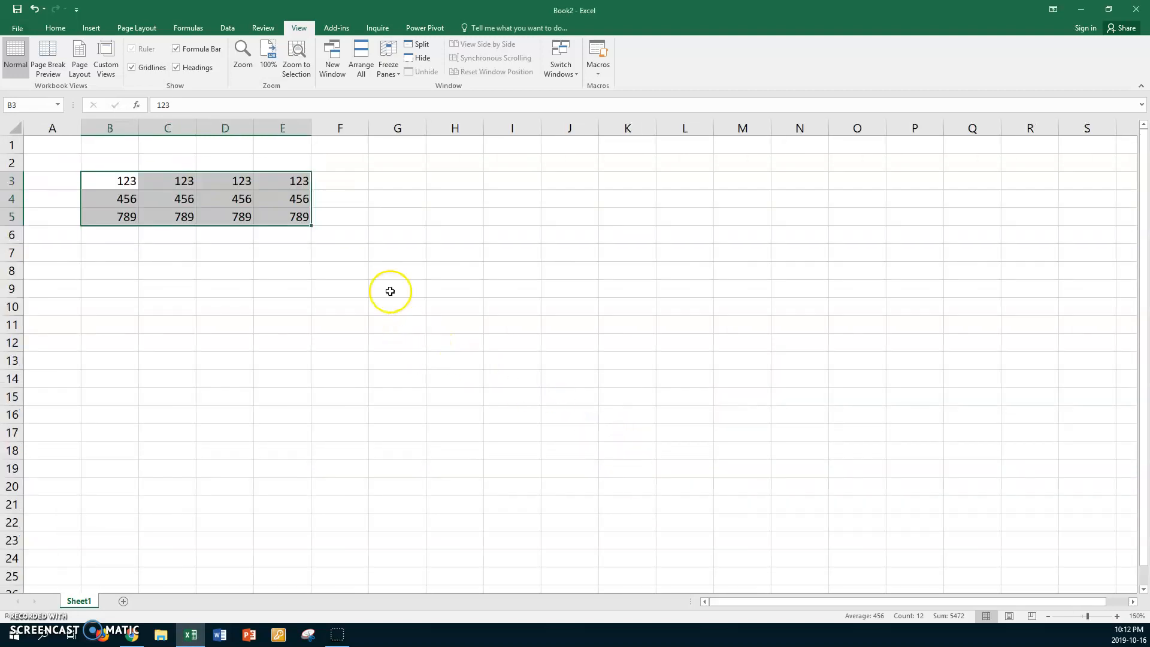
# Step: Add row and column totals to the number block with AutoSum over the range B3:F6
pyautogui.click(352, 239)
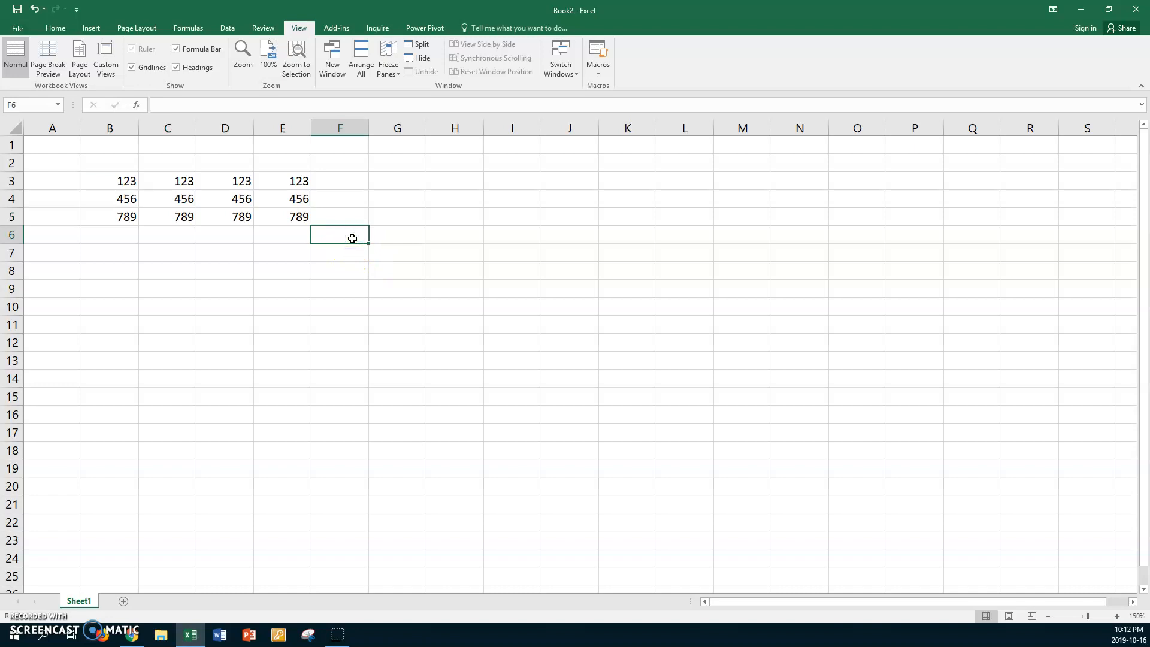
pyautogui.click(90, 183)
pyautogui.moveTo(91, 183); pyautogui.dragTo(344, 238)
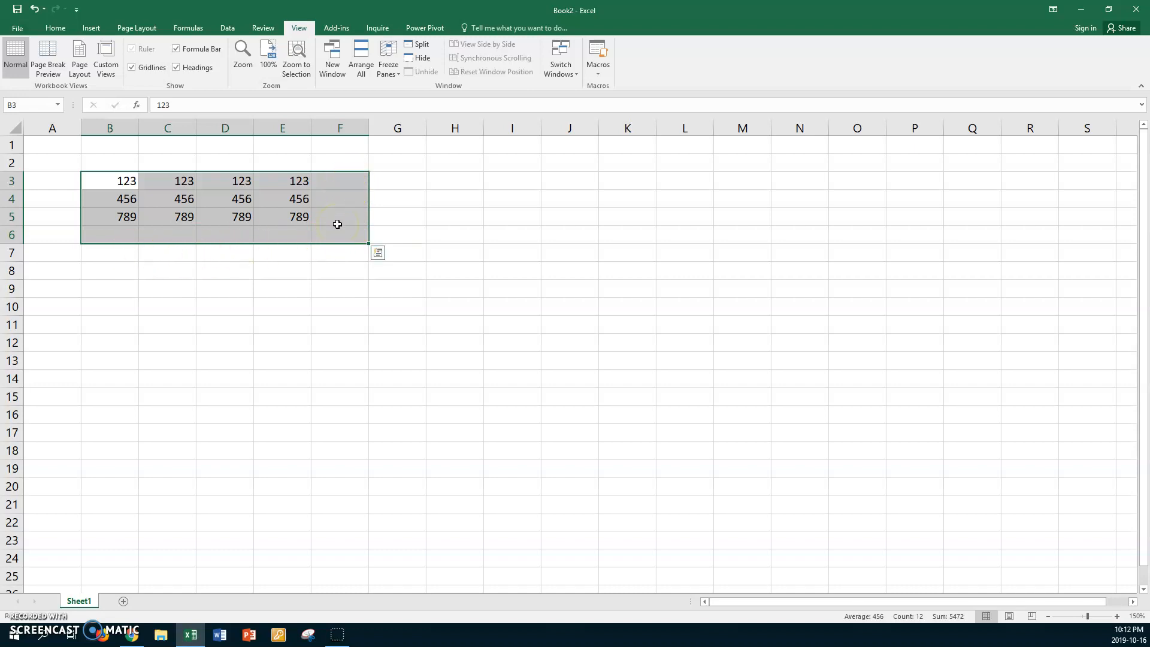
pyautogui.hotkey('alt', '=')
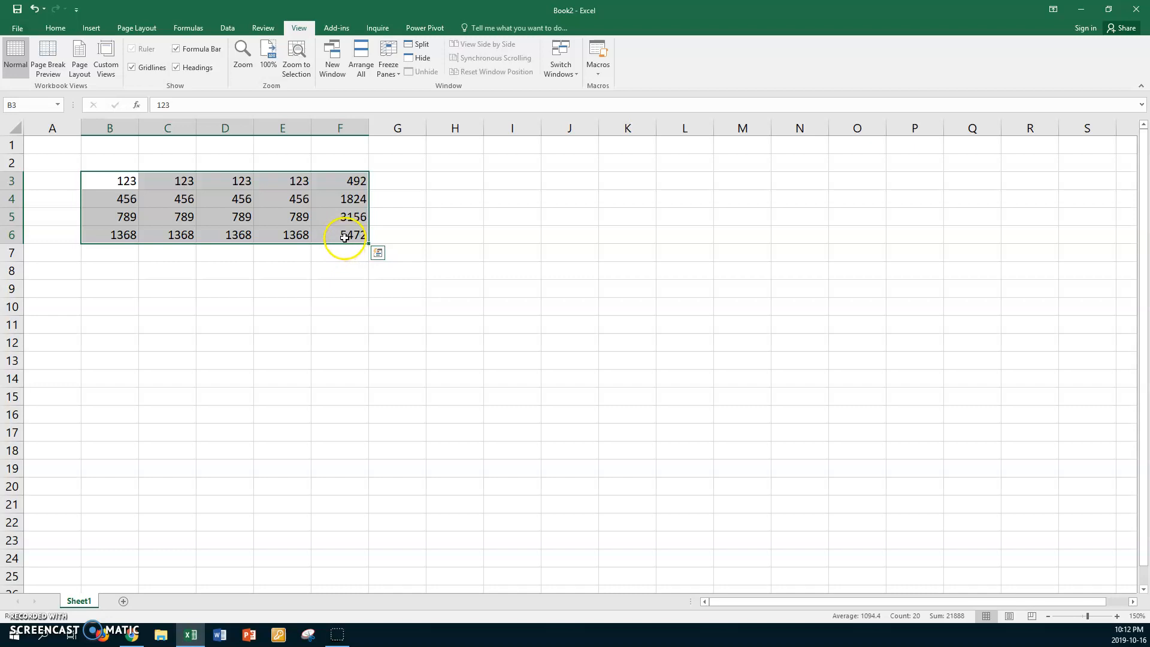
# Step: Add a comment to cell F6 without the author name, reading "I used ALT Equals to add totals. Try it is really easy."
pyautogui.click(347, 234)
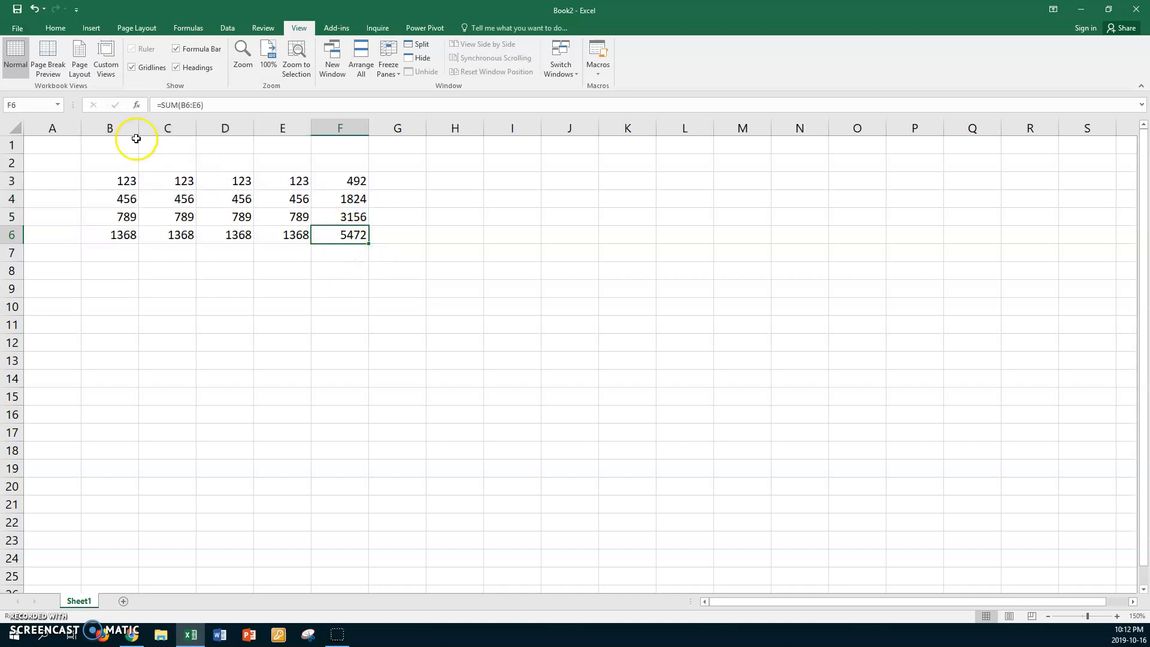
pyautogui.rightClick(336, 233)
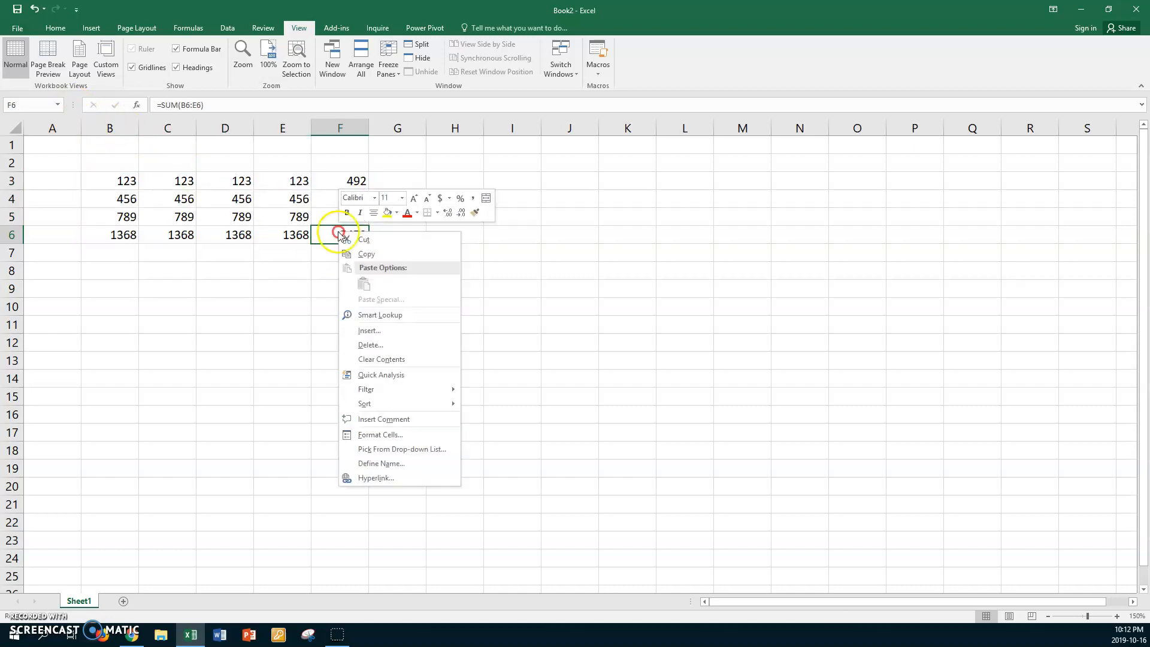
pyautogui.click(386, 419)
pyautogui.moveTo(457, 236); pyautogui.dragTo(390, 227)
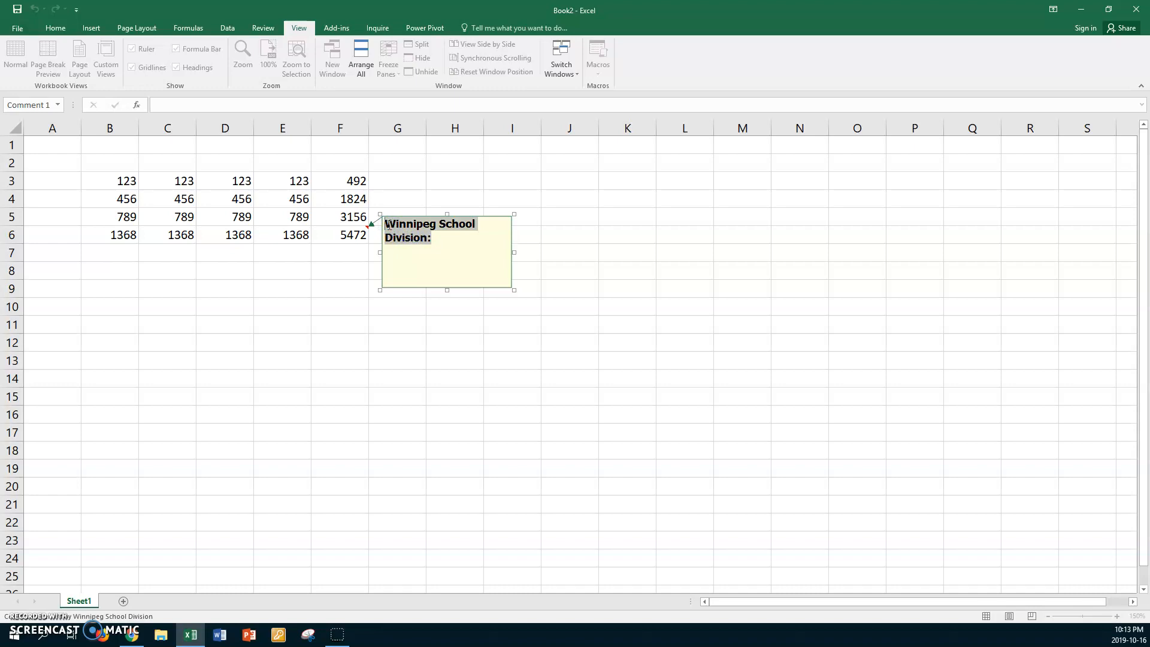
pyautogui.press('Delete')
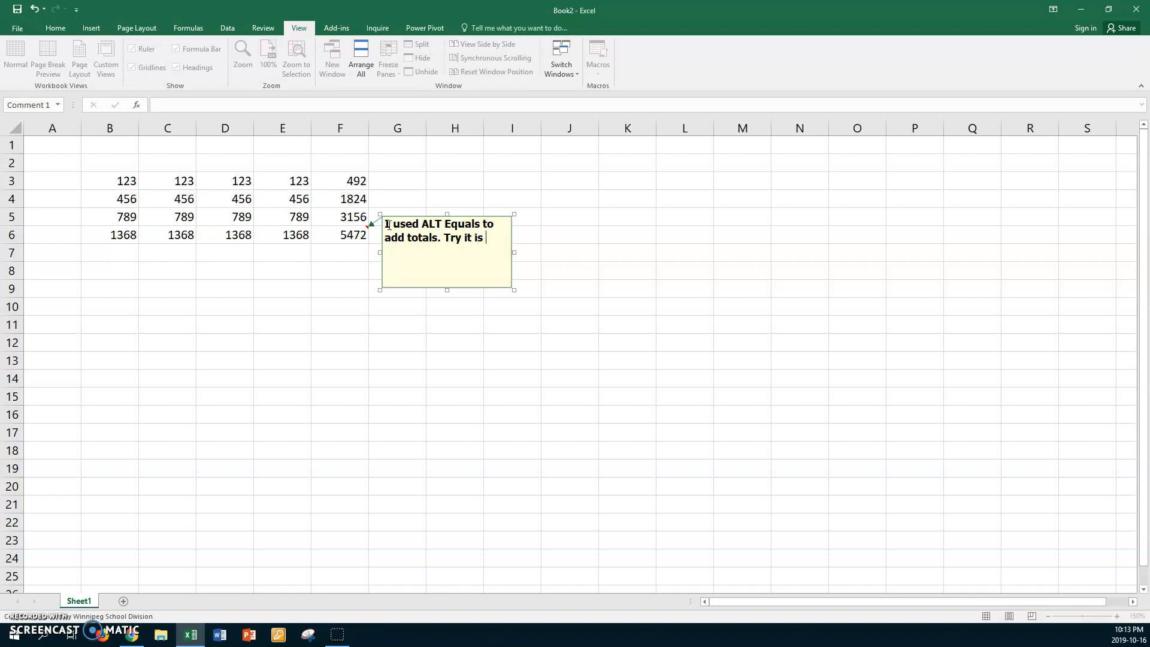
pyautogui.write('lly easy.')
pyautogui.click(351, 329)
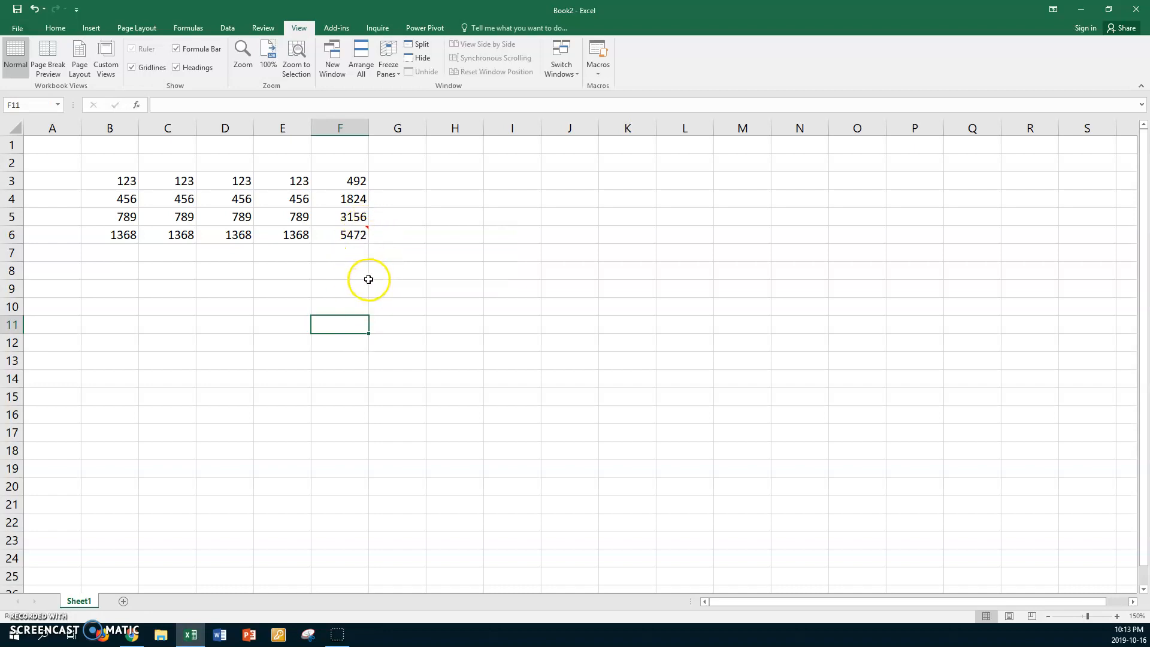
pyautogui.moveTo(353, 233)
# Step: Move the active cell from B3 along row 3 to column Z and return to cell A1
pyautogui.click(105, 182)
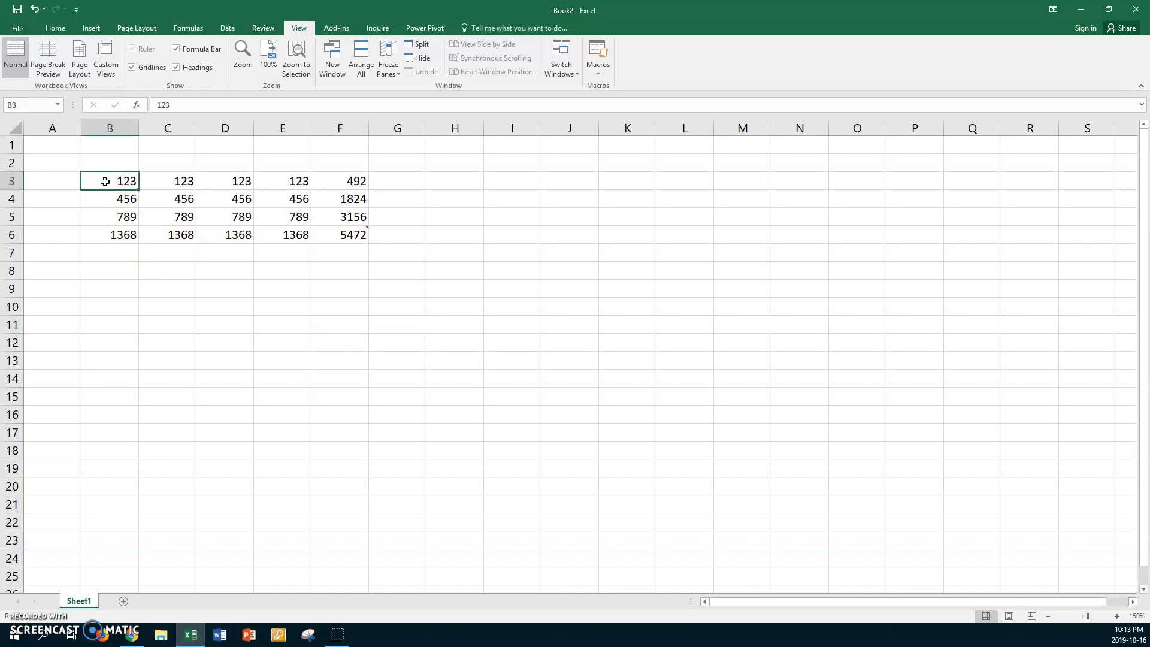
pyautogui.press('Right')
pyautogui.press('Right')
pyautogui.press('Right')
pyautogui.press('Right')
pyautogui.press('Right')
pyautogui.press('Right')
pyautogui.press('Right')
pyautogui.press('Right')
pyautogui.press('Right')
pyautogui.press('Right')
pyautogui.press('Right')
pyautogui.press('Right')
pyautogui.press('Right')
pyautogui.press('Right')
pyautogui.press('Right')
pyautogui.press('Right')
pyautogui.press('Right')
pyautogui.press('Right')
pyautogui.press('Right')
pyautogui.press('Right')
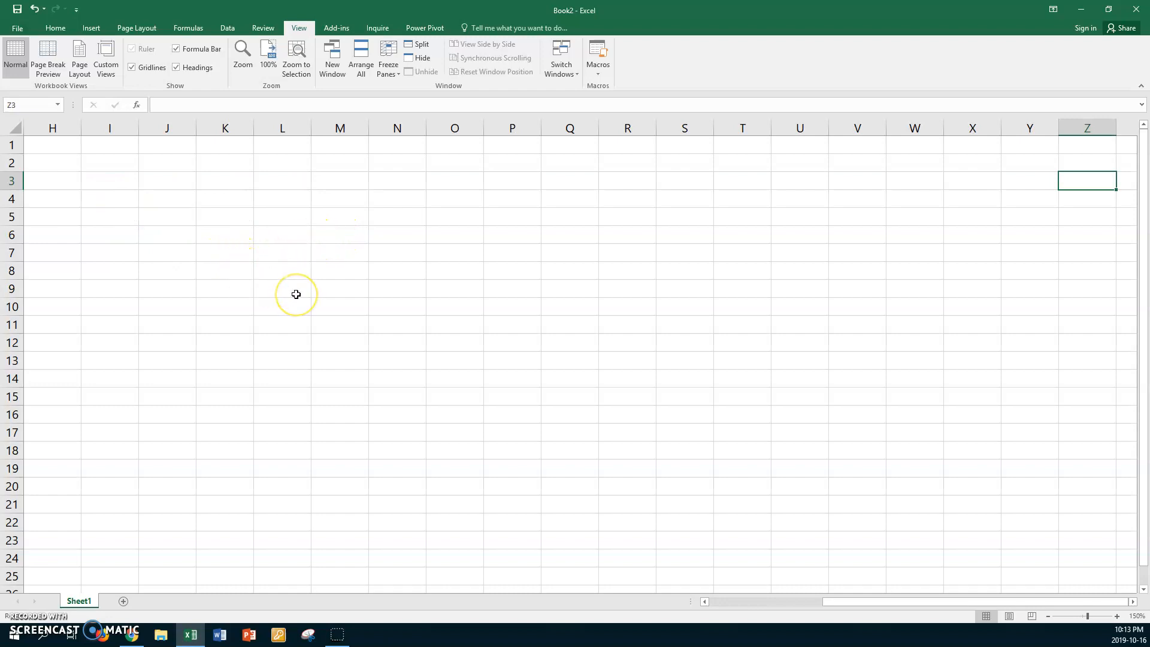
pyautogui.hotkey('ctrl', 'Home')
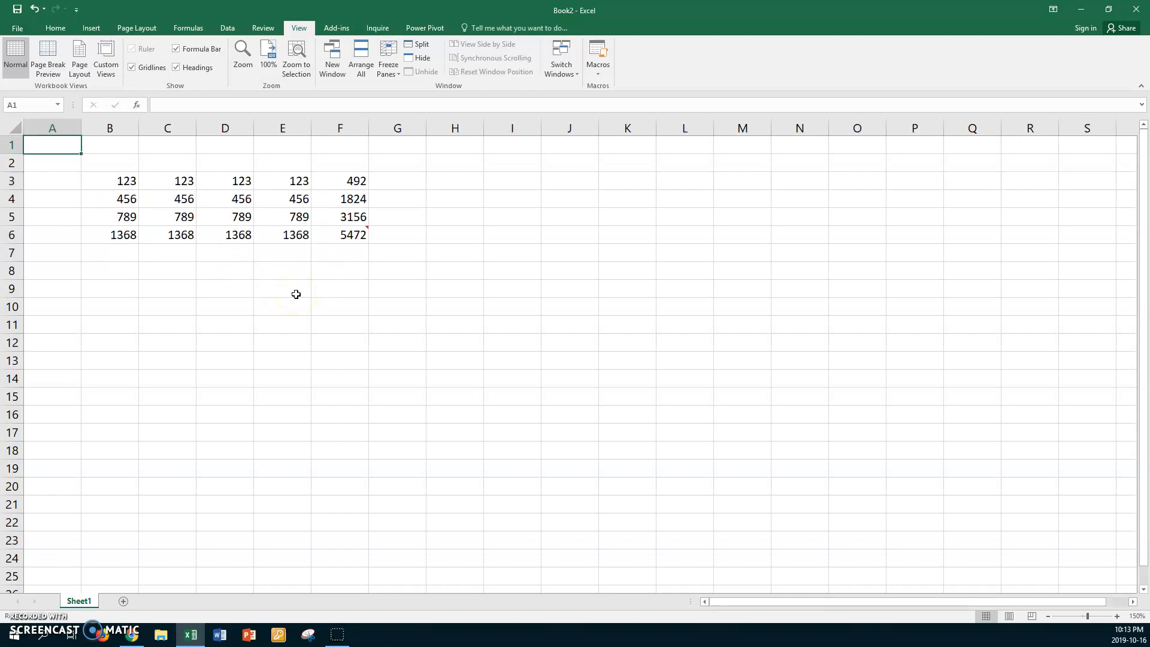
# Step: Format the range B3:F6 as Accounting with two decimal places and the $ symbol
pyautogui.click(106, 180)
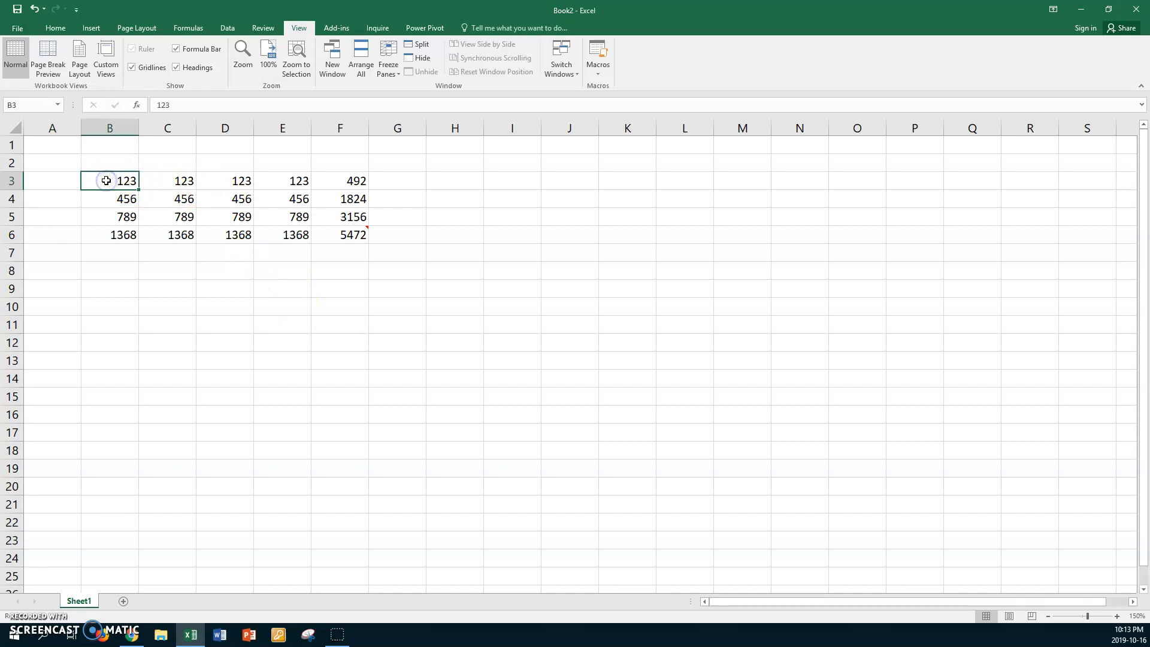
pyautogui.keyDown('shift'); pyautogui.click(352, 237); pyautogui.keyUp('shift')
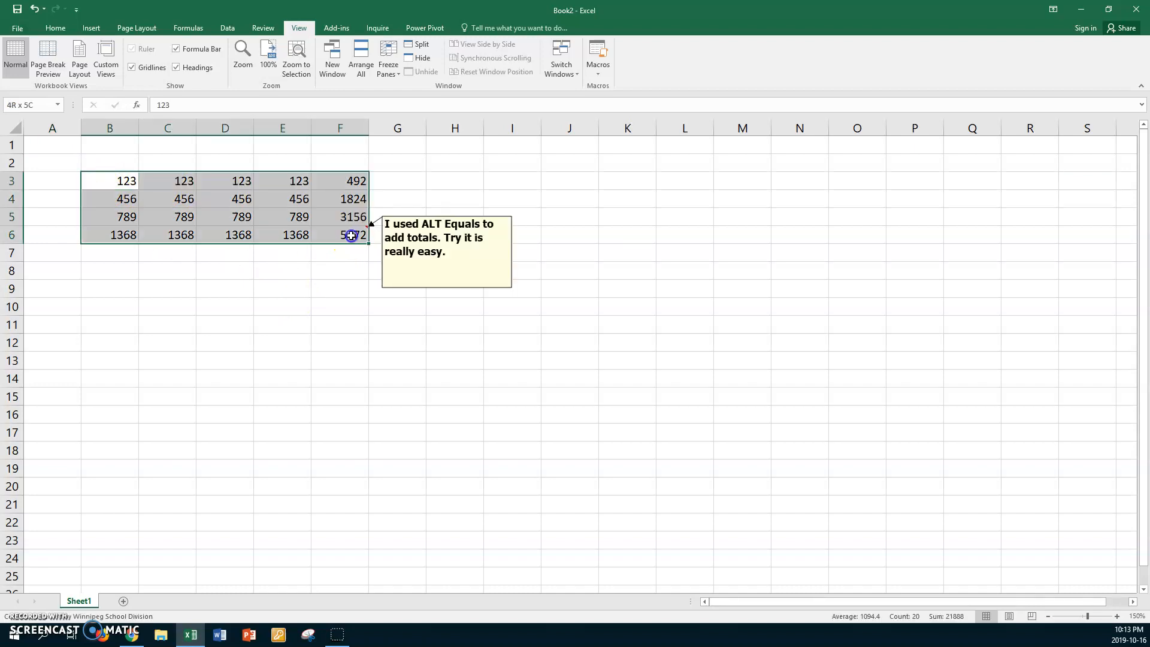
pyautogui.rightClick(224, 201)
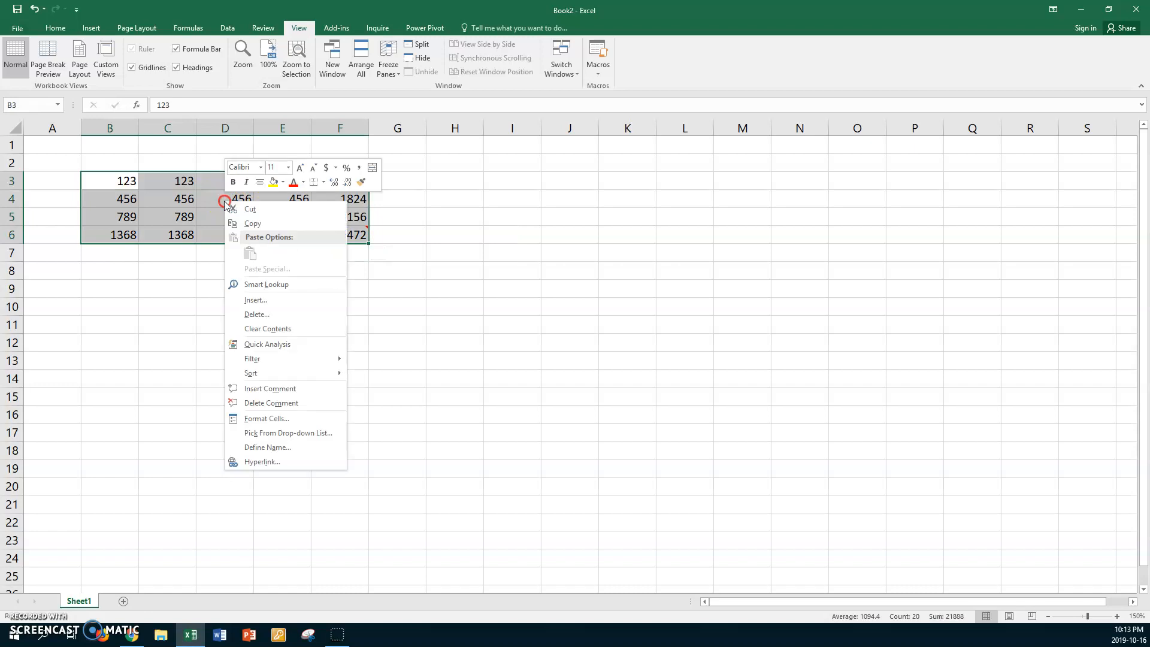
pyautogui.click(258, 419)
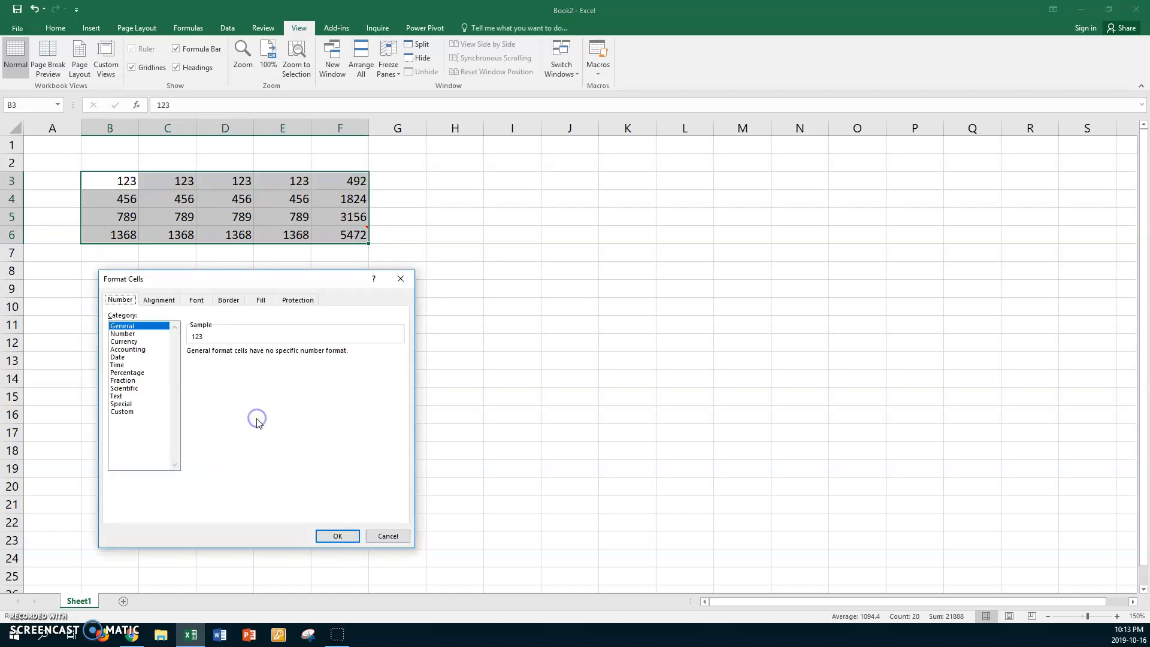
pyautogui.click(137, 350)
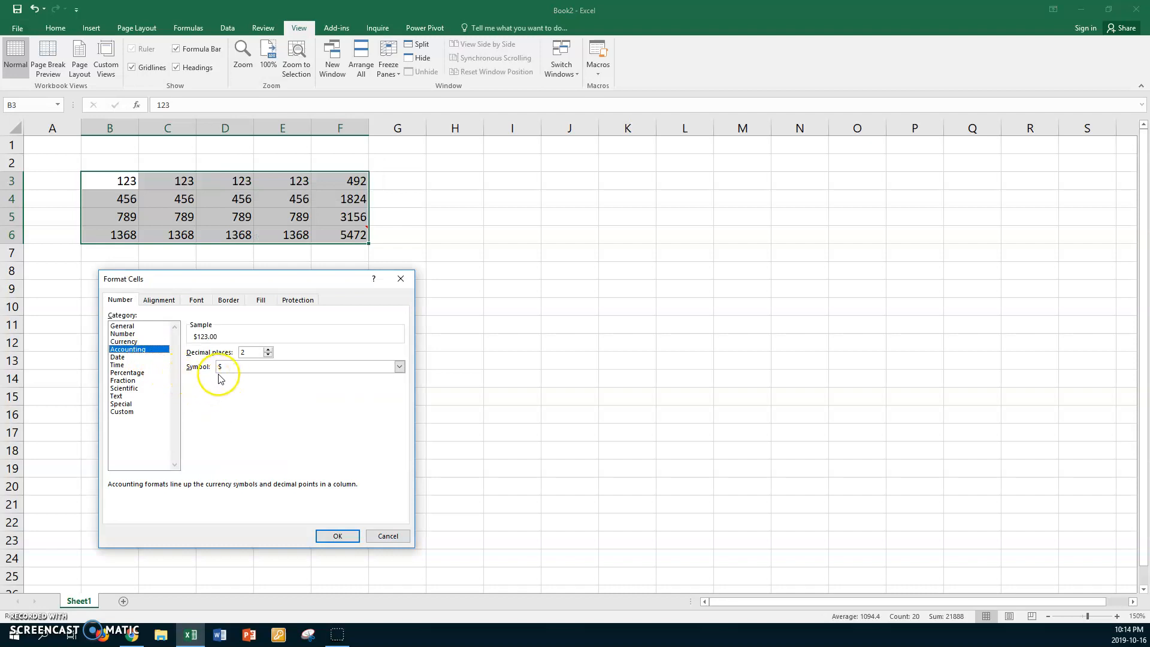
pyautogui.click(337, 536)
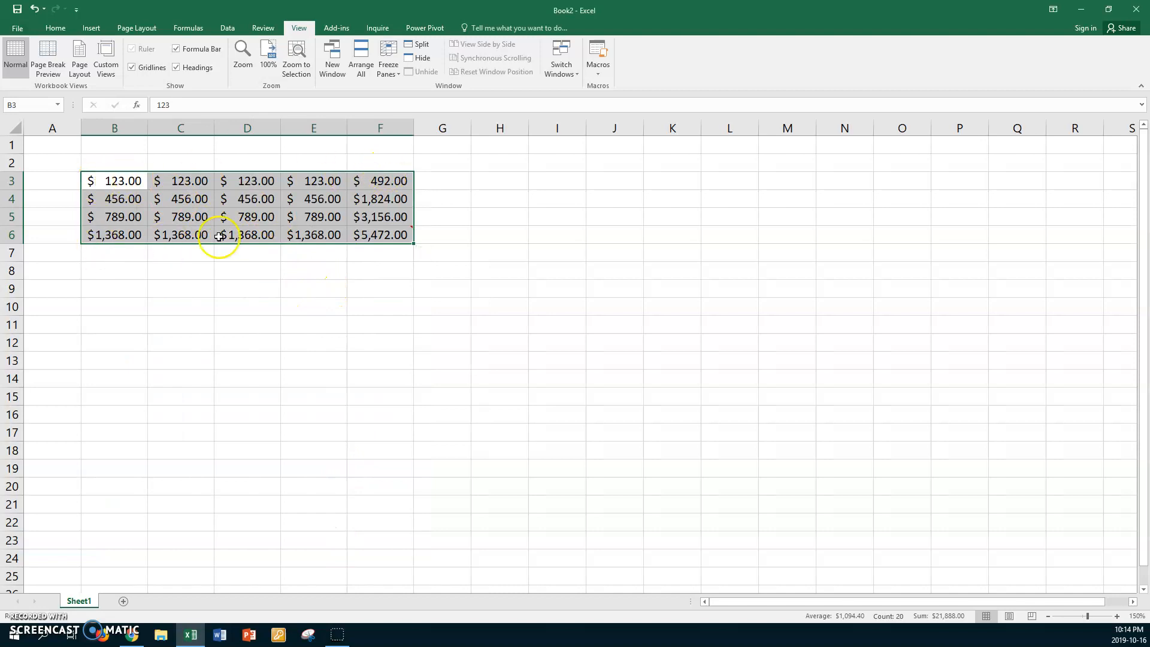
# Step: Set the Accounting currency symbol to None for the middle rows, B4:F5
pyautogui.moveTo(96, 199); pyautogui.dragTo(353, 215)
pyautogui.rightClick(321, 199)
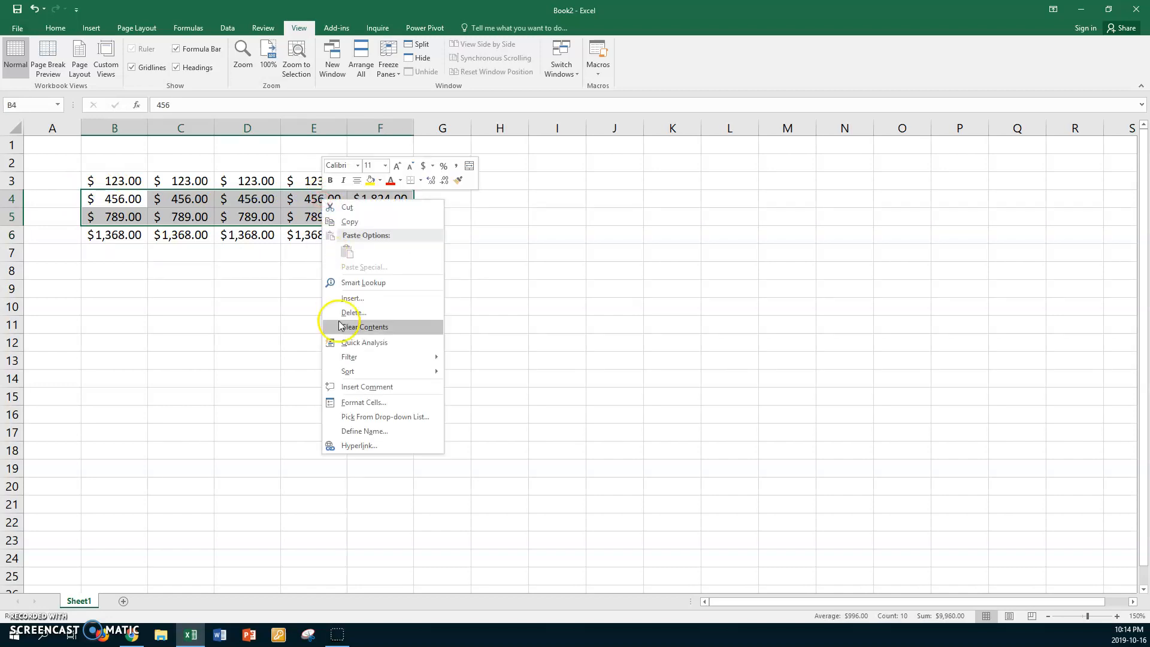
pyautogui.click(353, 403)
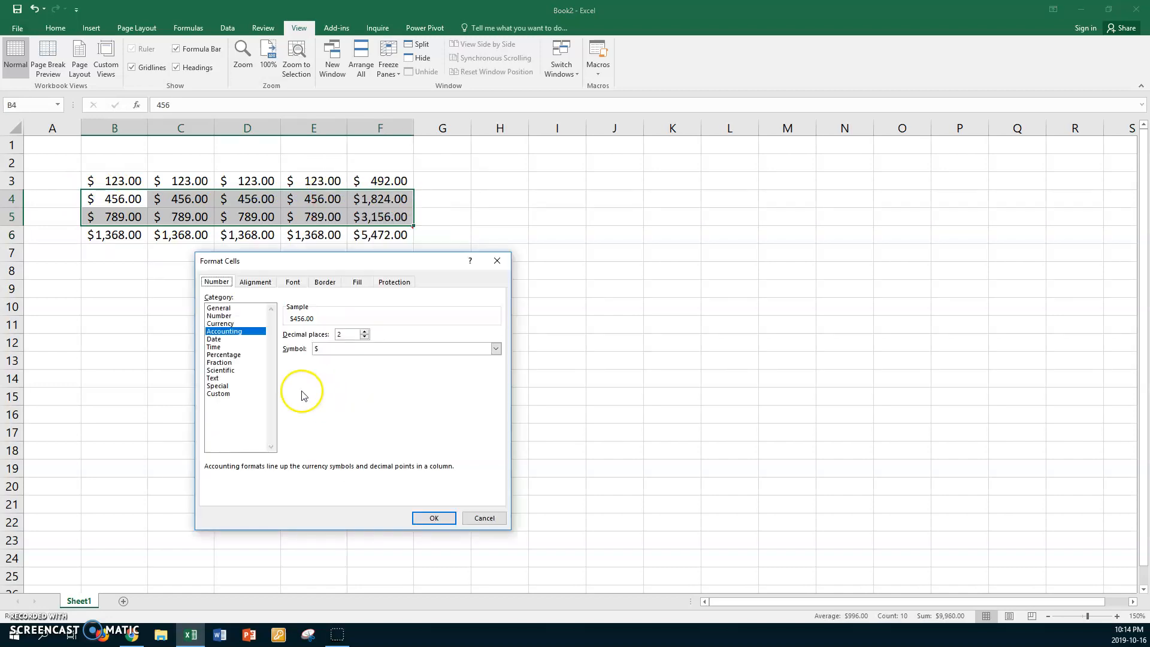
pyautogui.click(493, 351)
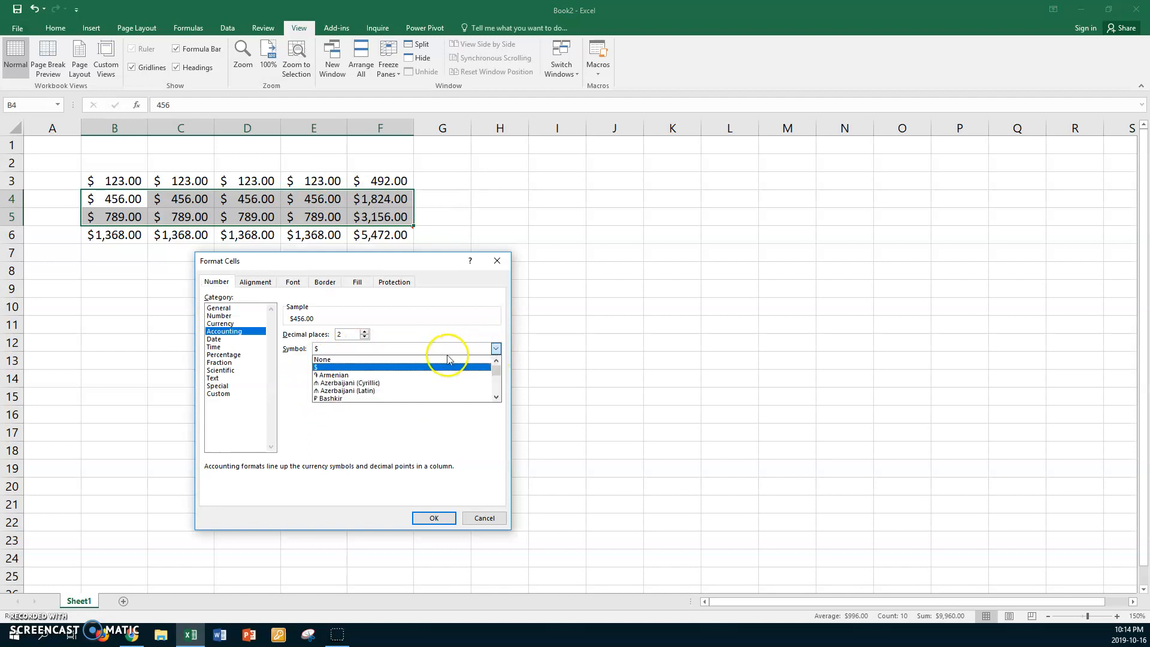
pyautogui.click(324, 359)
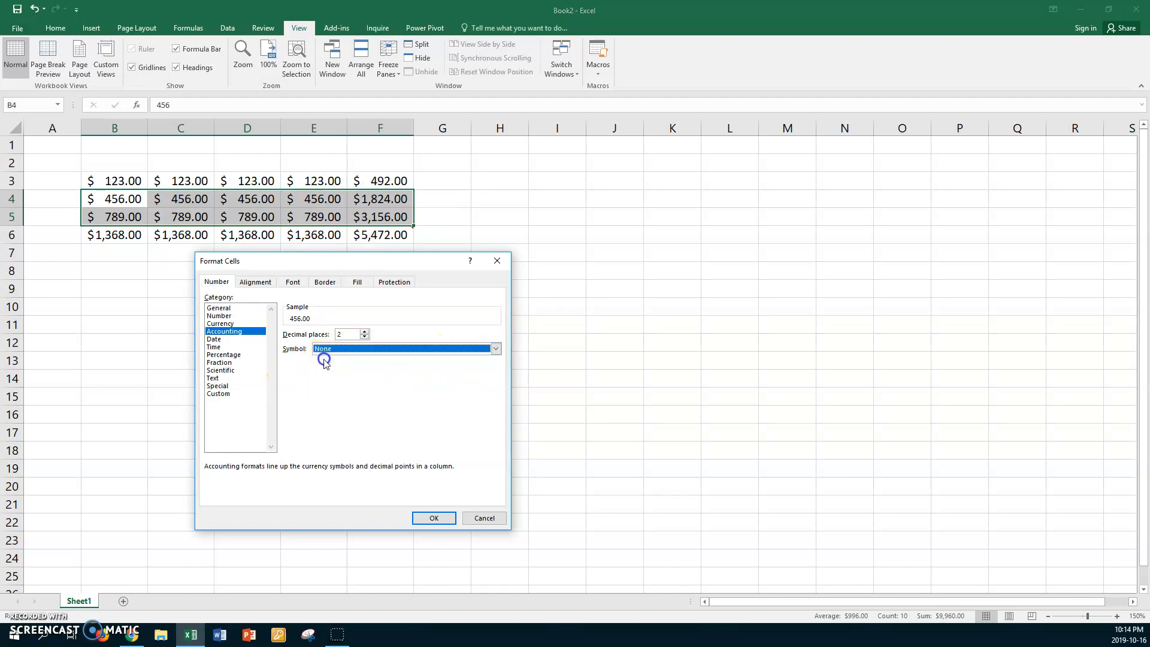
pyautogui.click(420, 518)
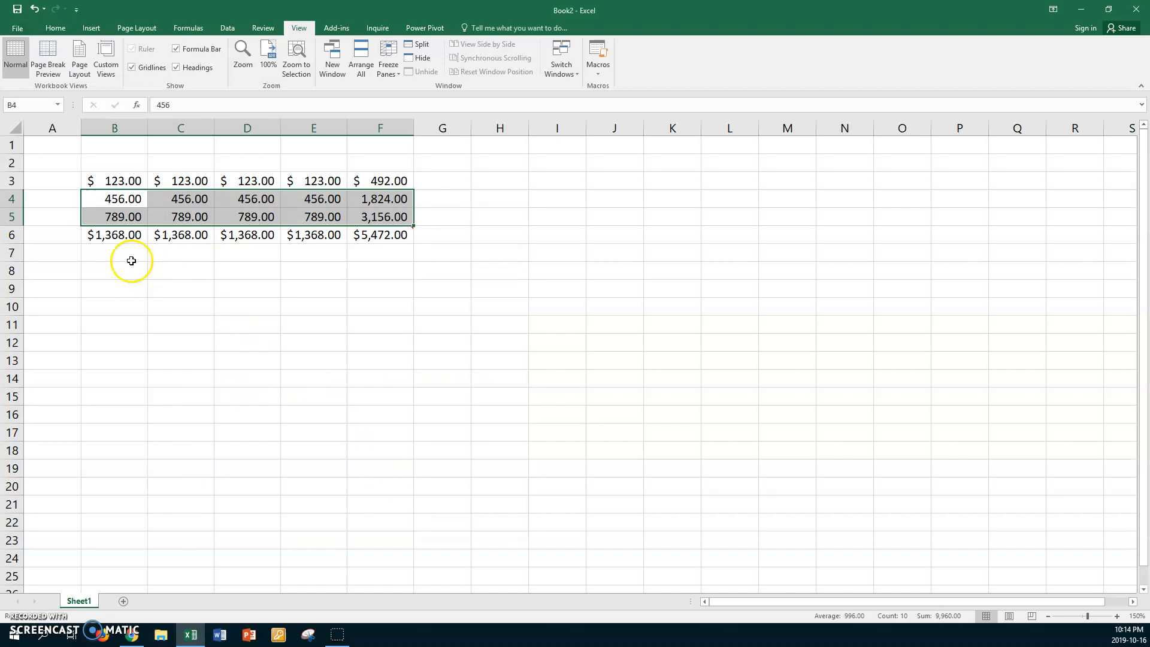
# Step: Enter the label "Totals" in cell A6 and copy it to cell F2 above the totals column
pyautogui.click(40, 238)
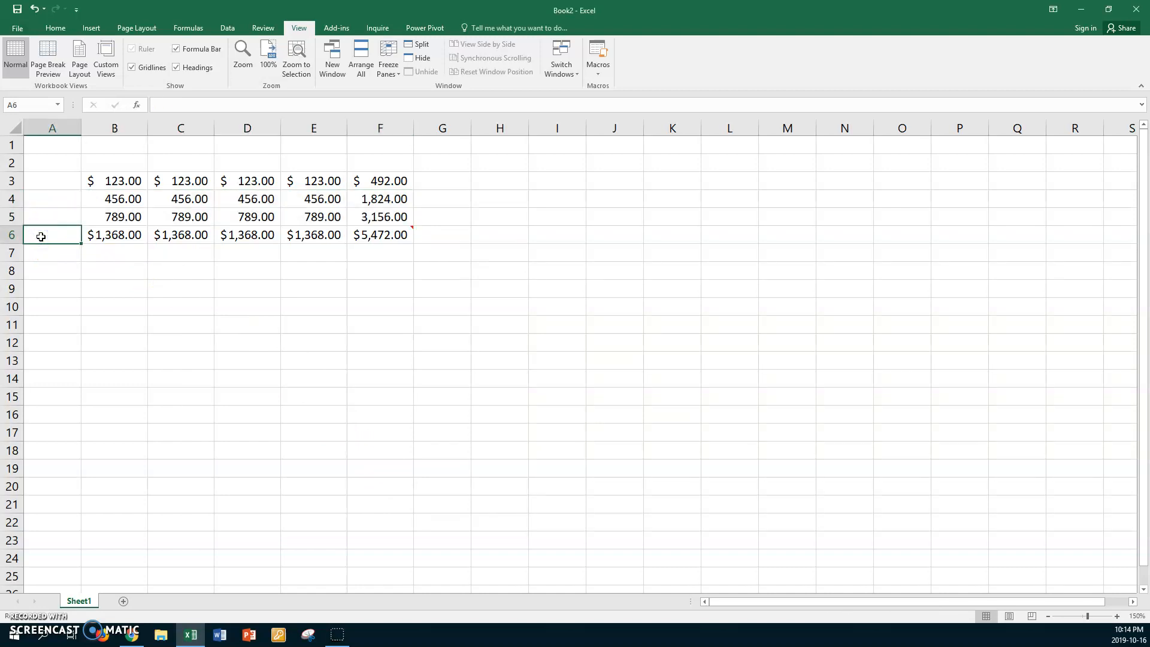
pyautogui.write('Totals')
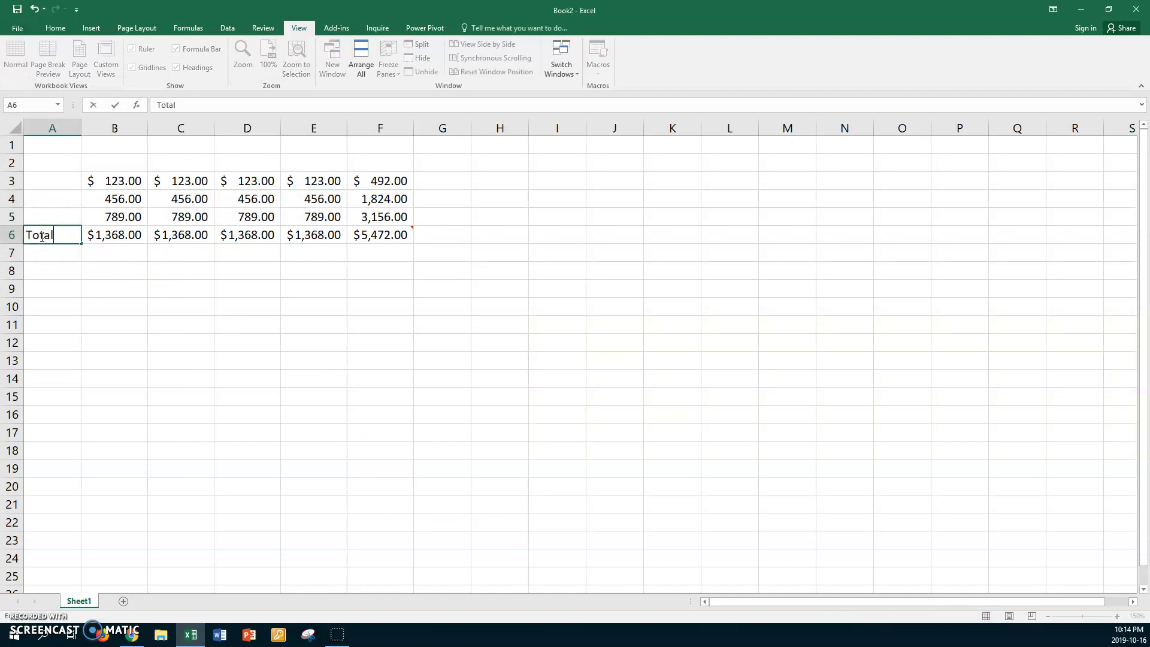
pyautogui.click(369, 162)
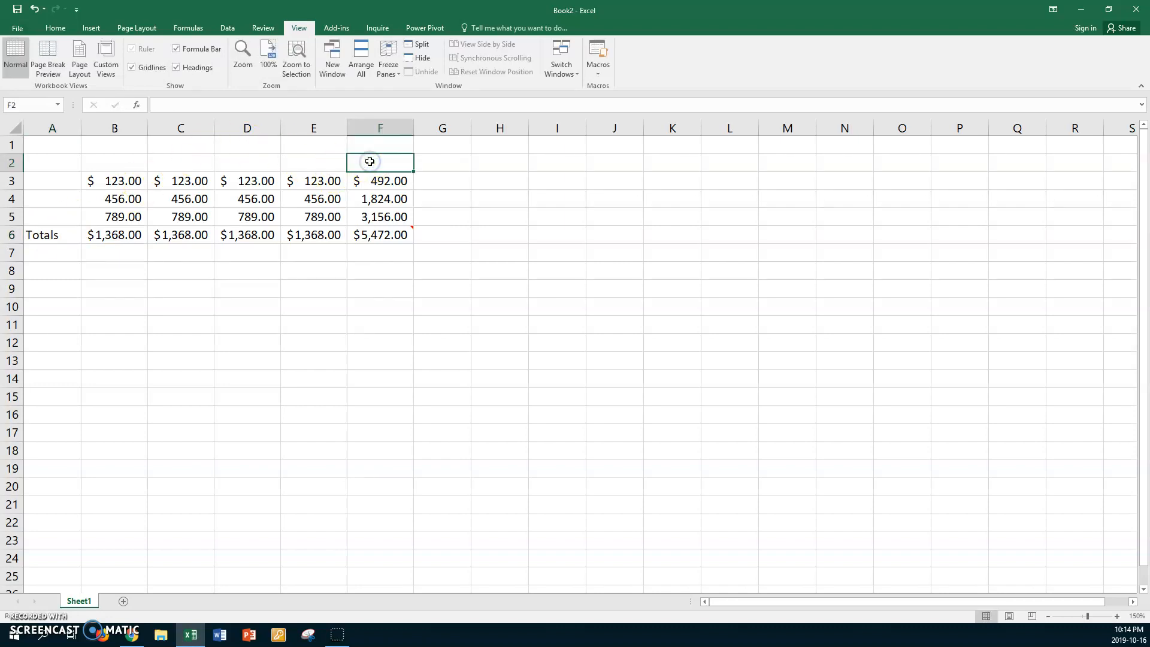
pyautogui.click(52, 234)
pyautogui.hotkey('ctrl', 'c')
pyautogui.click(362, 163)
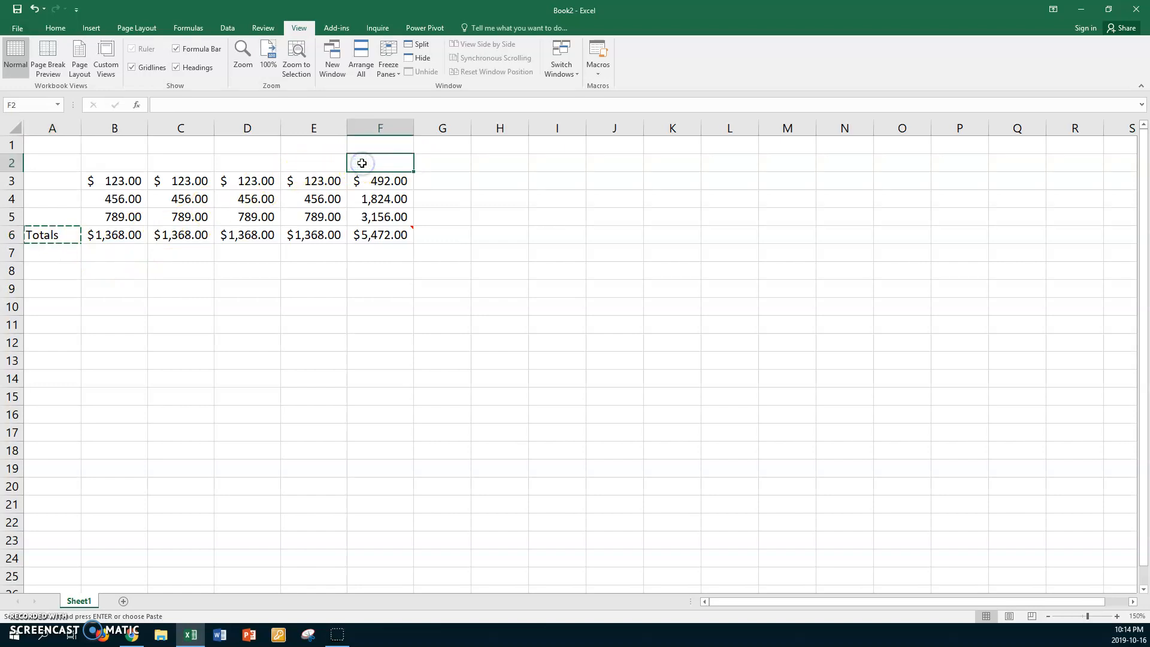
pyautogui.hotkey('ctrl', 'v')
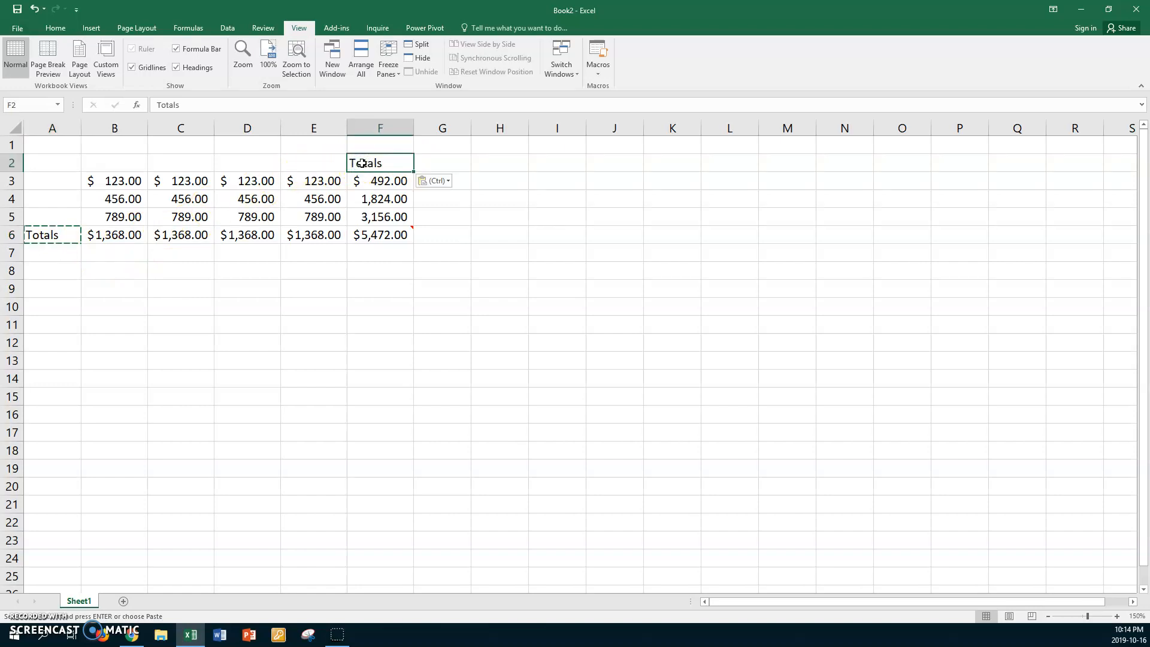
# Step: Enter "Quarter 1" in cell B2 and fill the series across to E2 as Quarter 2 to Quarter 4
pyautogui.click(124, 166)
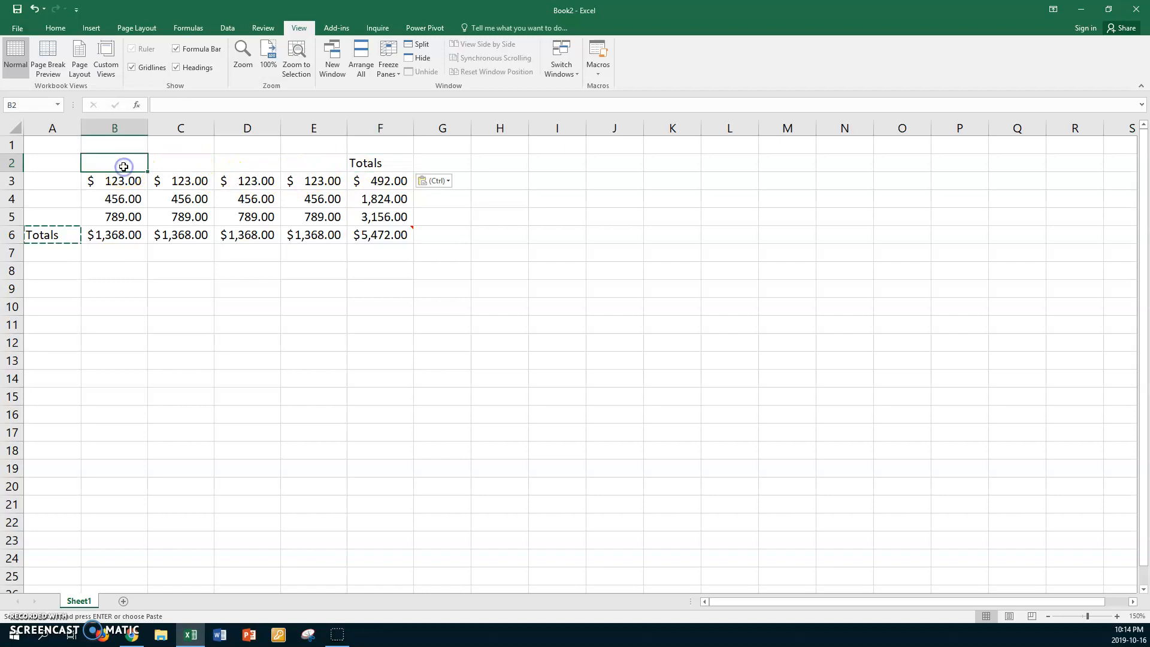
pyautogui.write('Quarter 1')
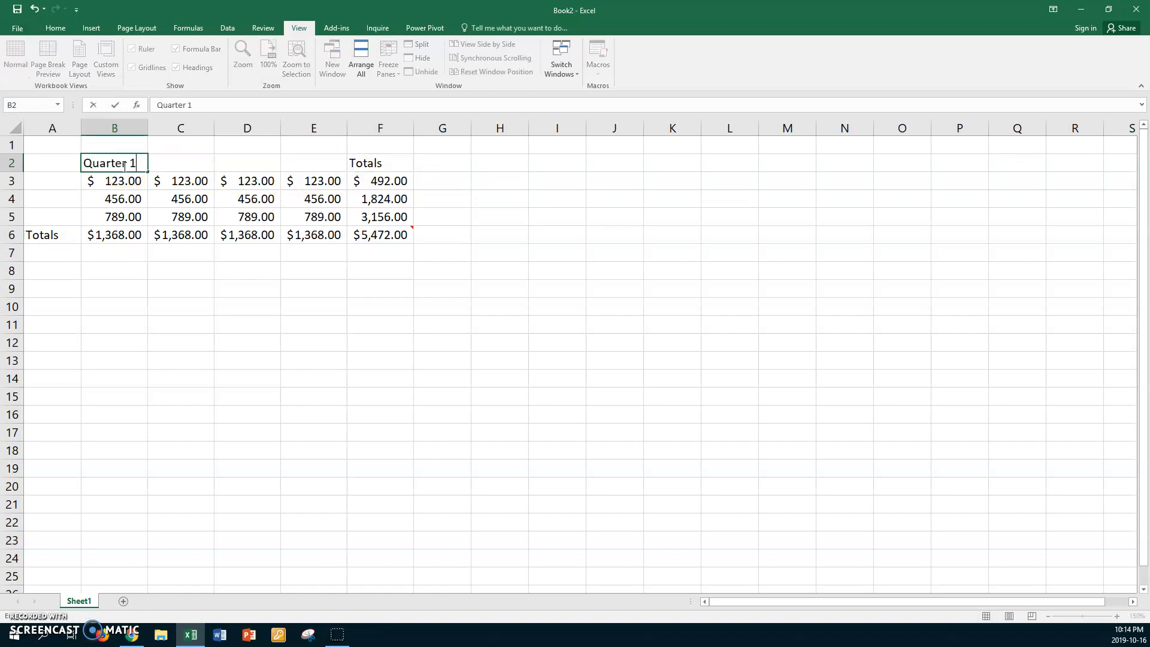
pyautogui.press('Return')
pyautogui.click(139, 164)
pyautogui.moveTo(150, 172); pyautogui.dragTo(315, 175)
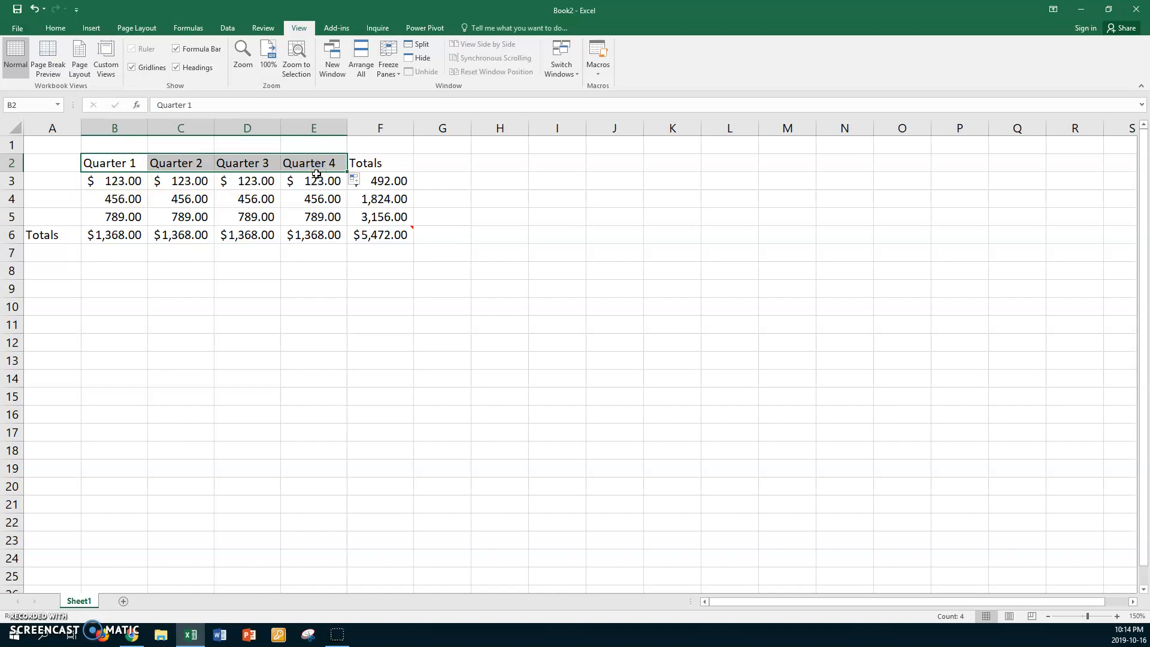
# Step: Add a comment to cell B6 reading "Remember to use accounting format with a dollar sign.", replacing the default author name
pyautogui.click(116, 235)
pyautogui.rightClick(116, 235)
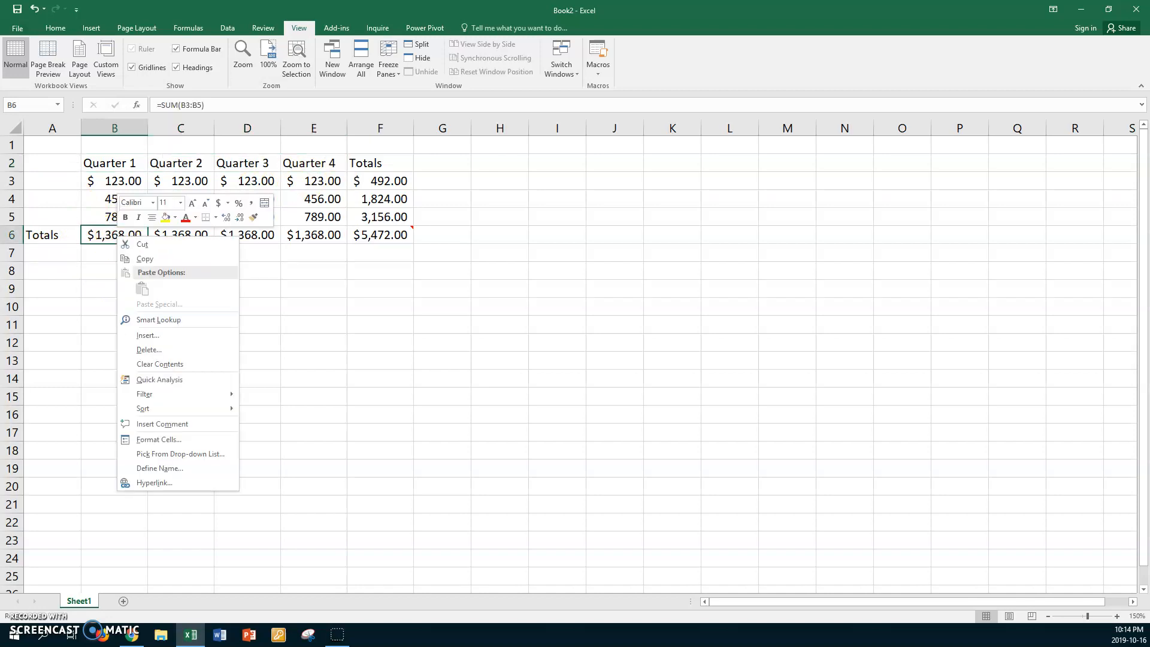
pyautogui.click(154, 423)
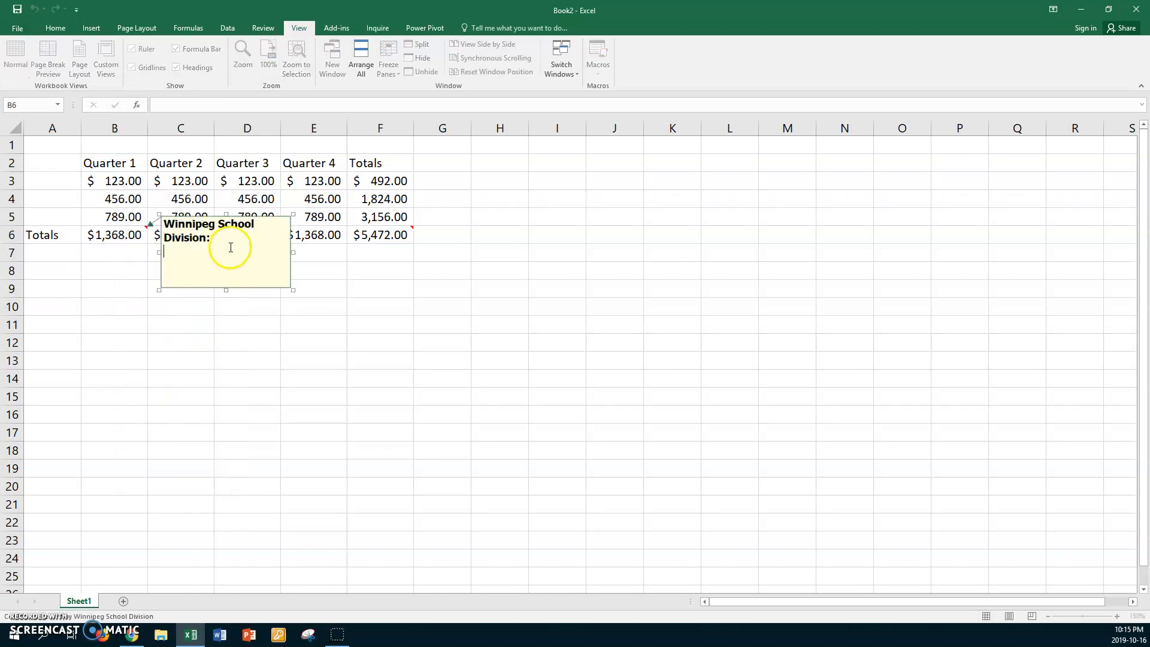
pyautogui.moveTo(209, 238); pyautogui.dragTo(165, 225)
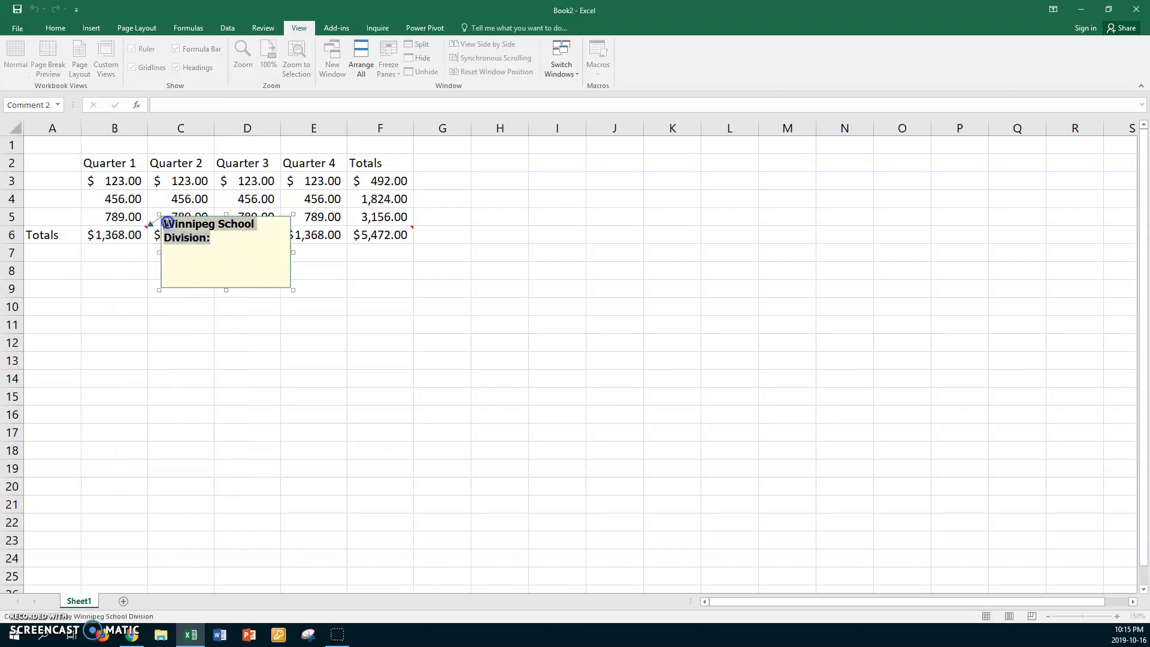
pyautogui.write('Remember to u')
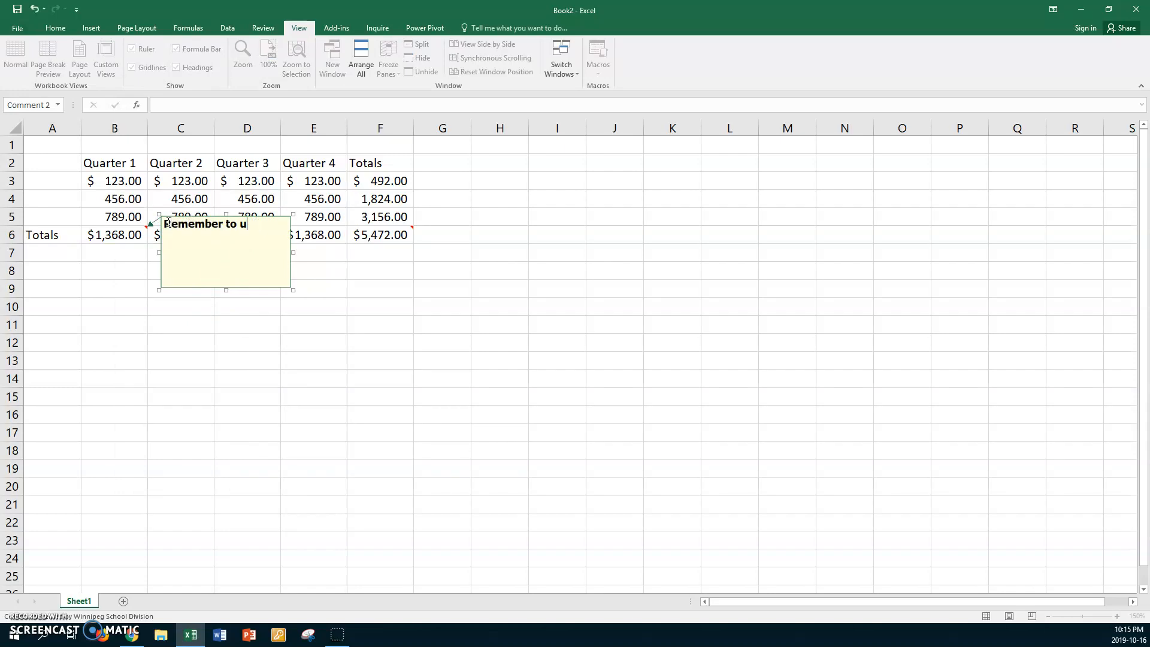
pyautogui.write('se accounting format with a dollar sign.')
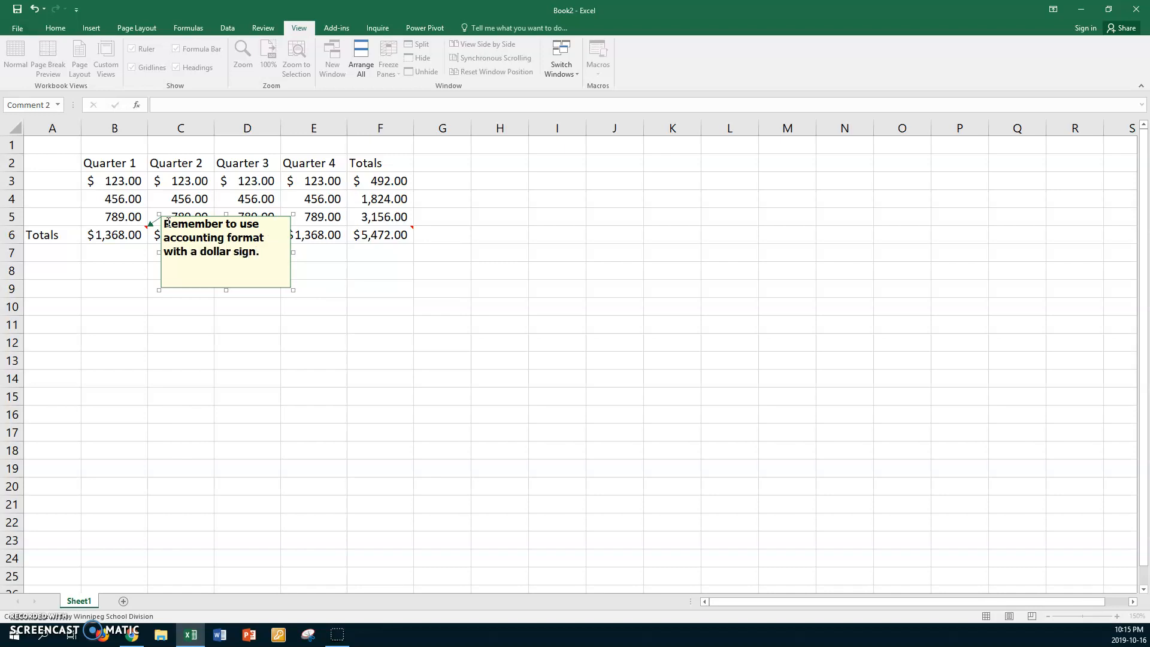
pyautogui.click(183, 344)
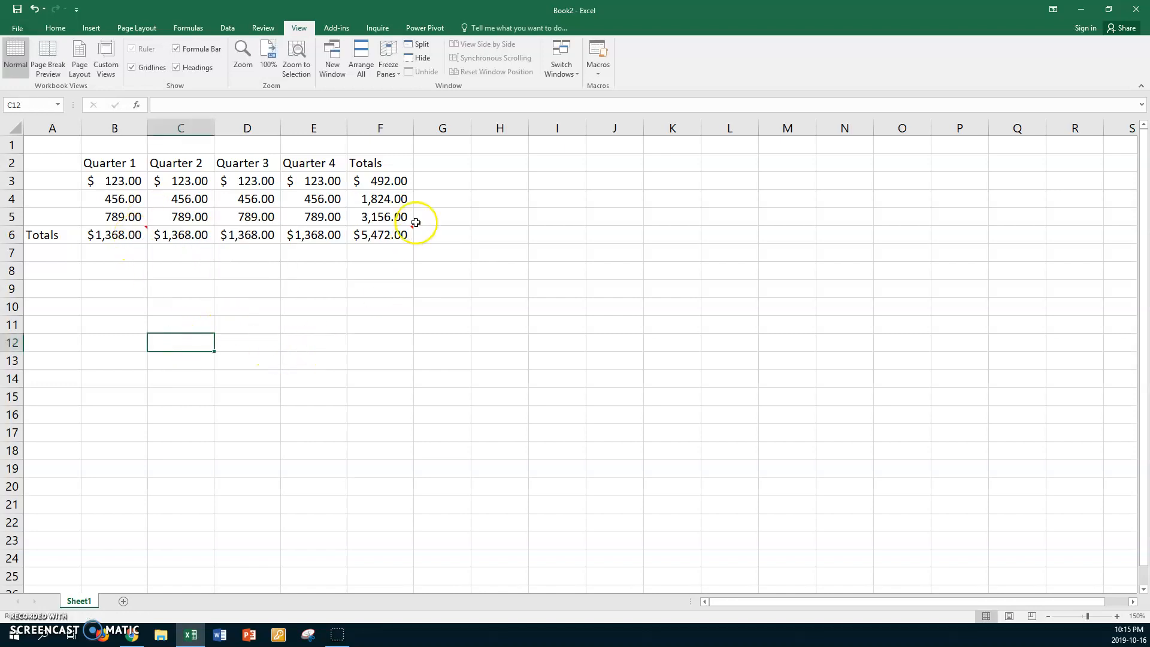
pyautogui.moveTo(389, 235)
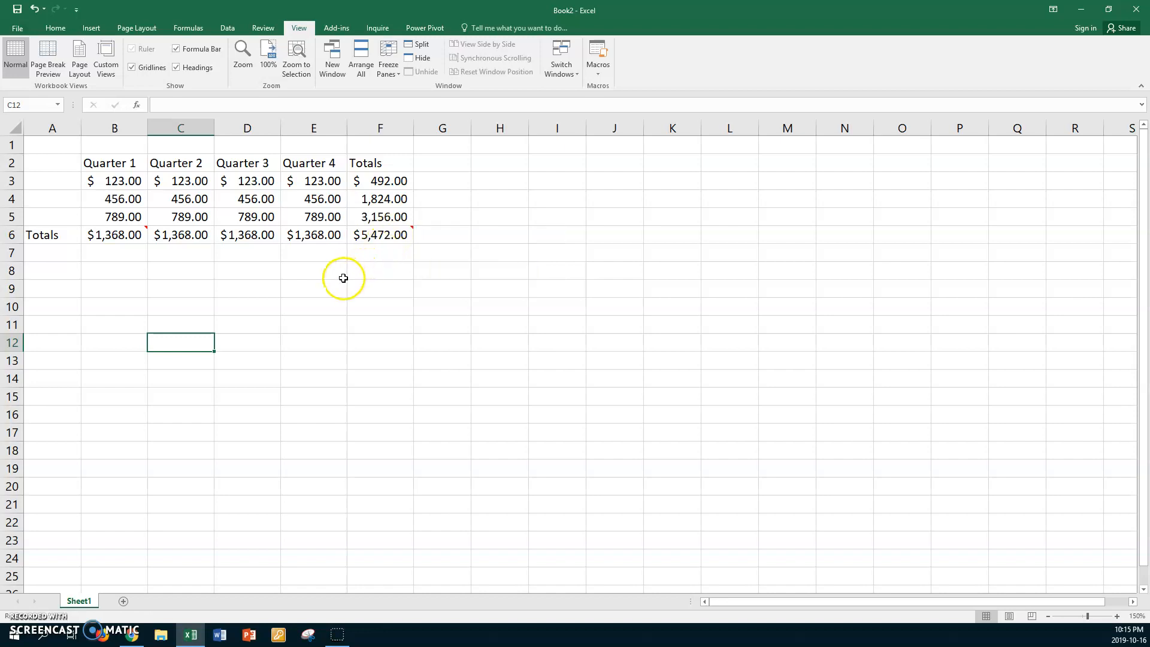
# Step: Add a comment to cell B3 reading "Use accounting format and a $ sign at the beginning of a column.", replacing the default author name
pyautogui.click(127, 179)
pyautogui.rightClick(128, 179)
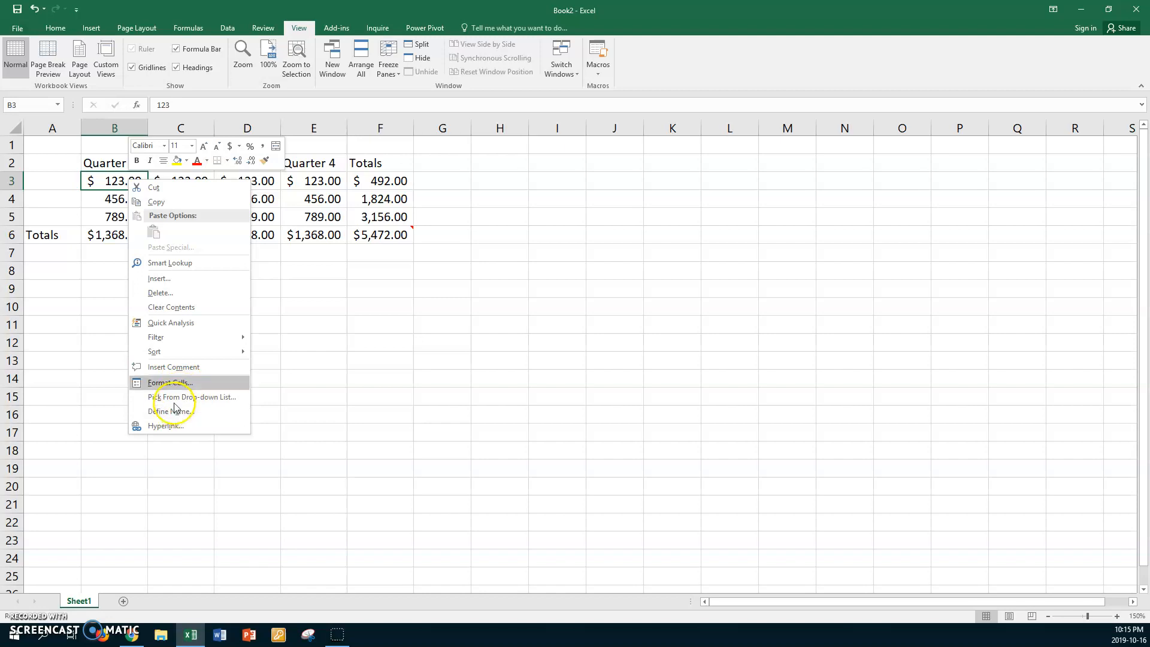
pyautogui.click(172, 367)
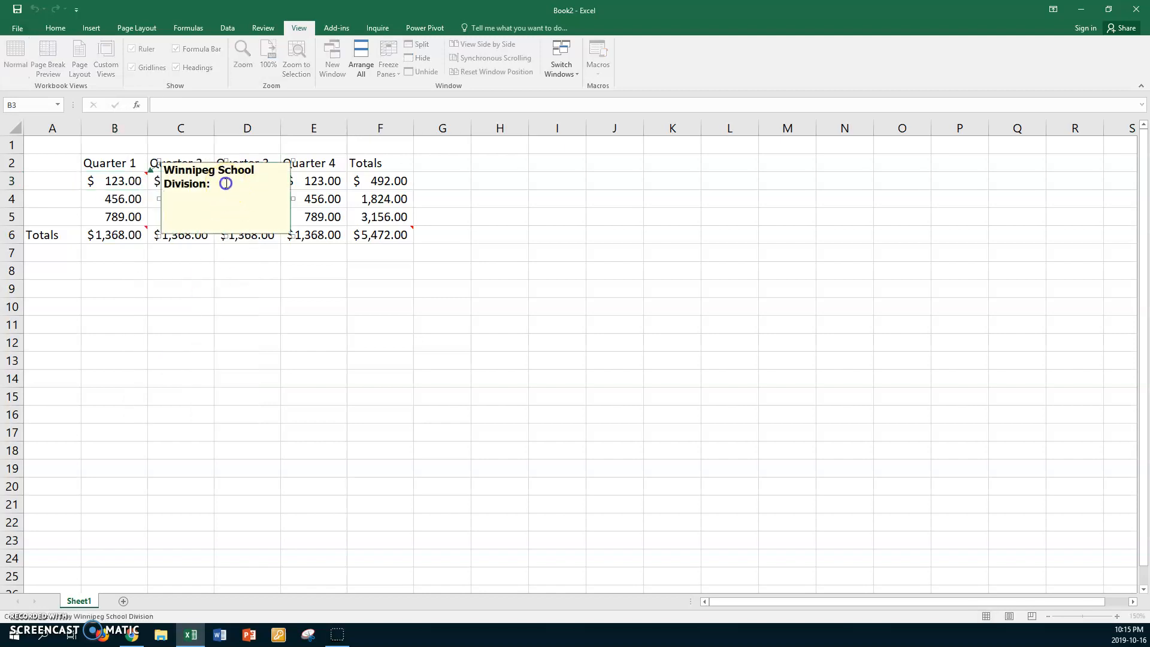
pyautogui.moveTo(212, 184); pyautogui.dragTo(173, 173)
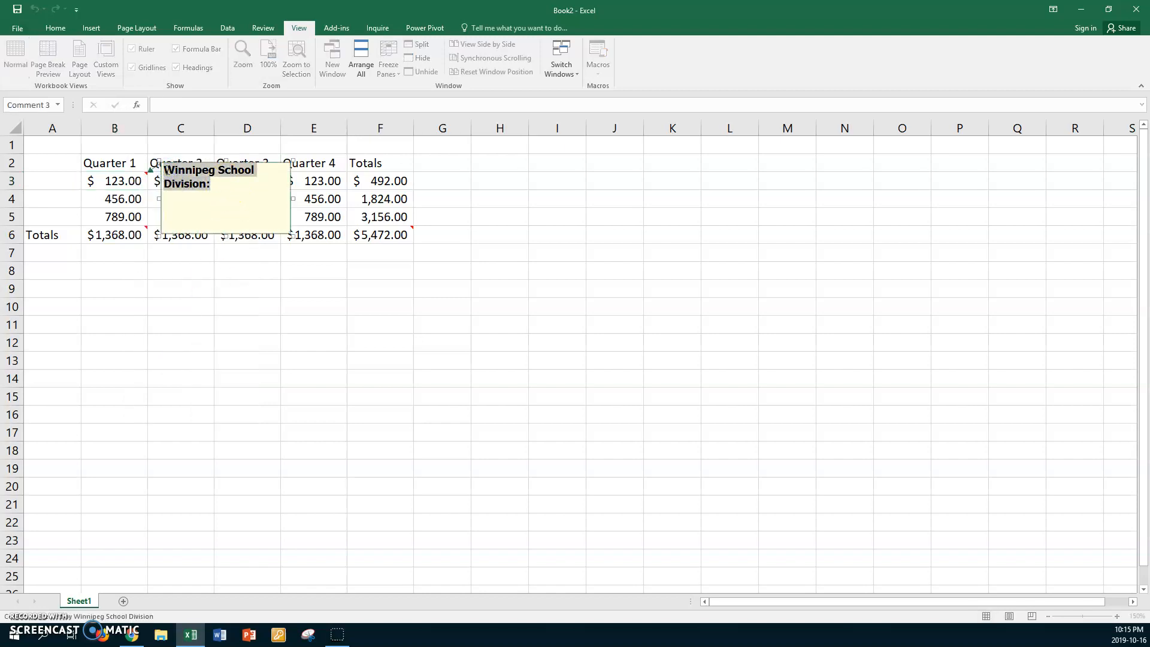
pyautogui.press('Delete')
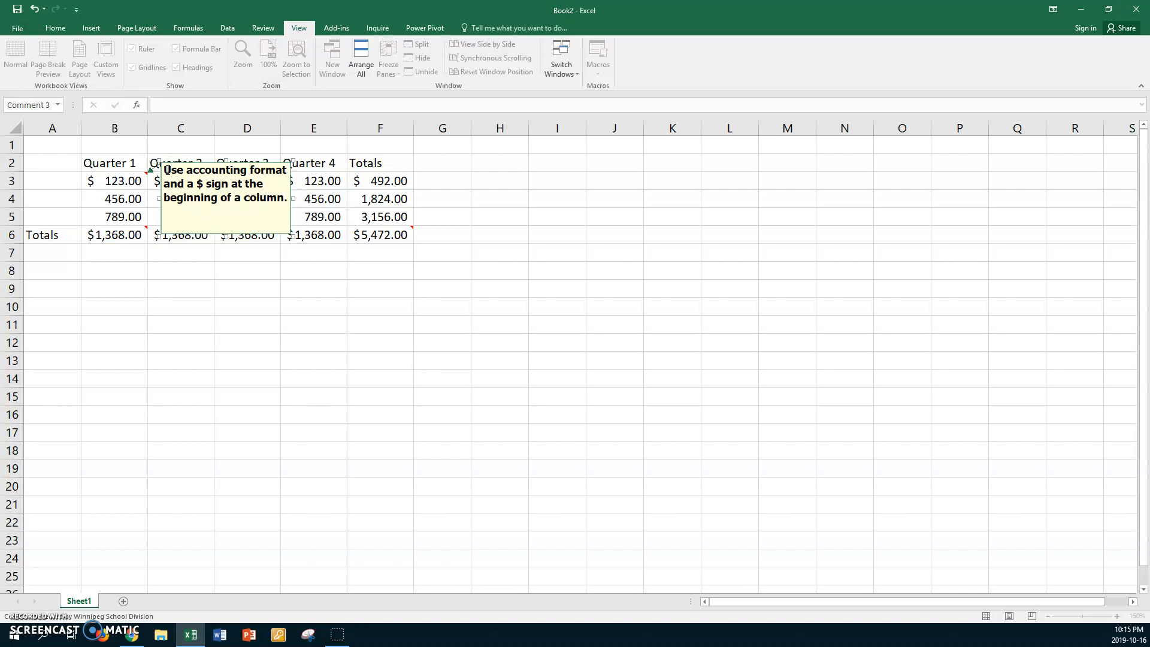
pyautogui.click(191, 340)
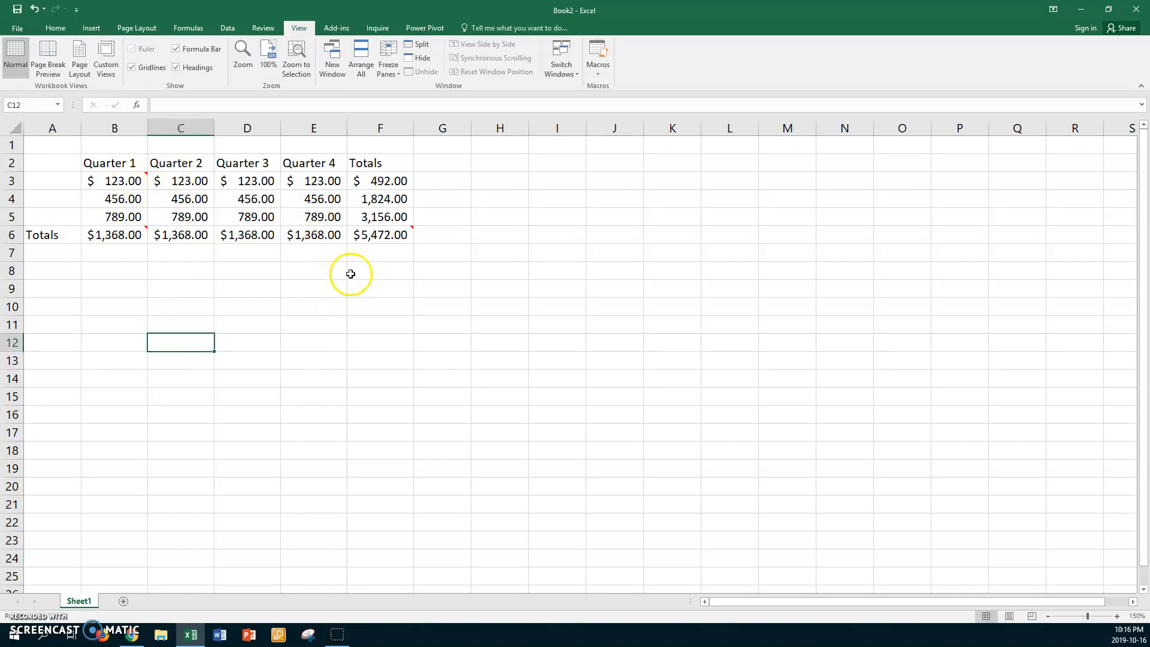
# Step: Set the comments on cells B6 and F6 to stay permanently shown on the sheet
pyautogui.click(126, 235)
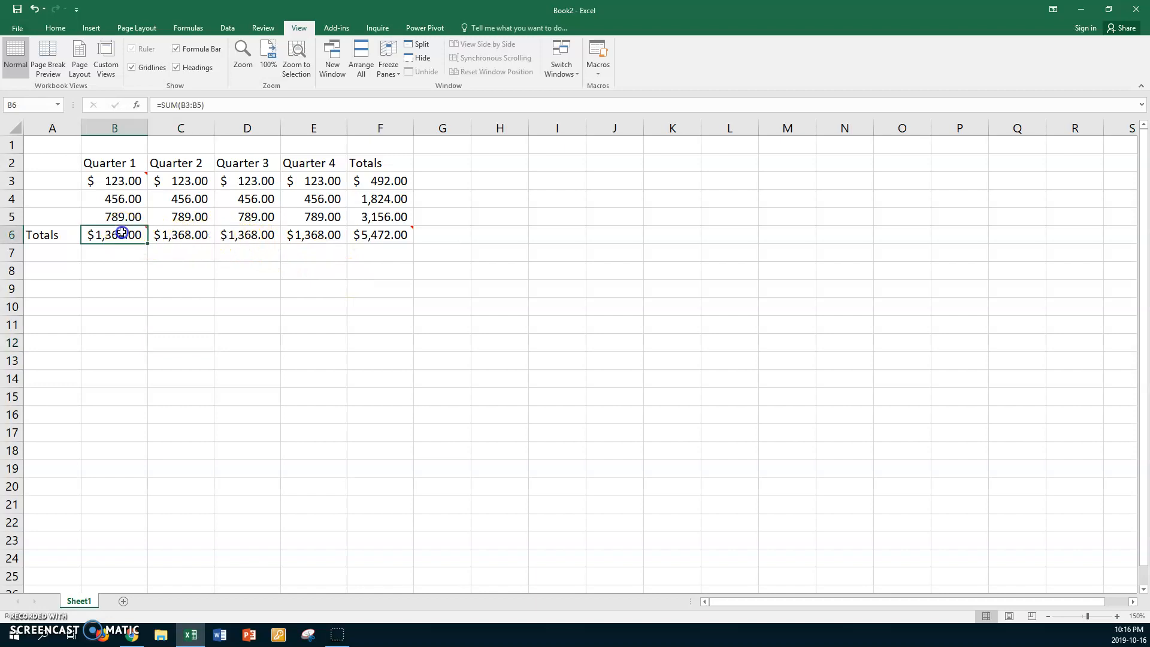
pyautogui.rightClick(115, 237)
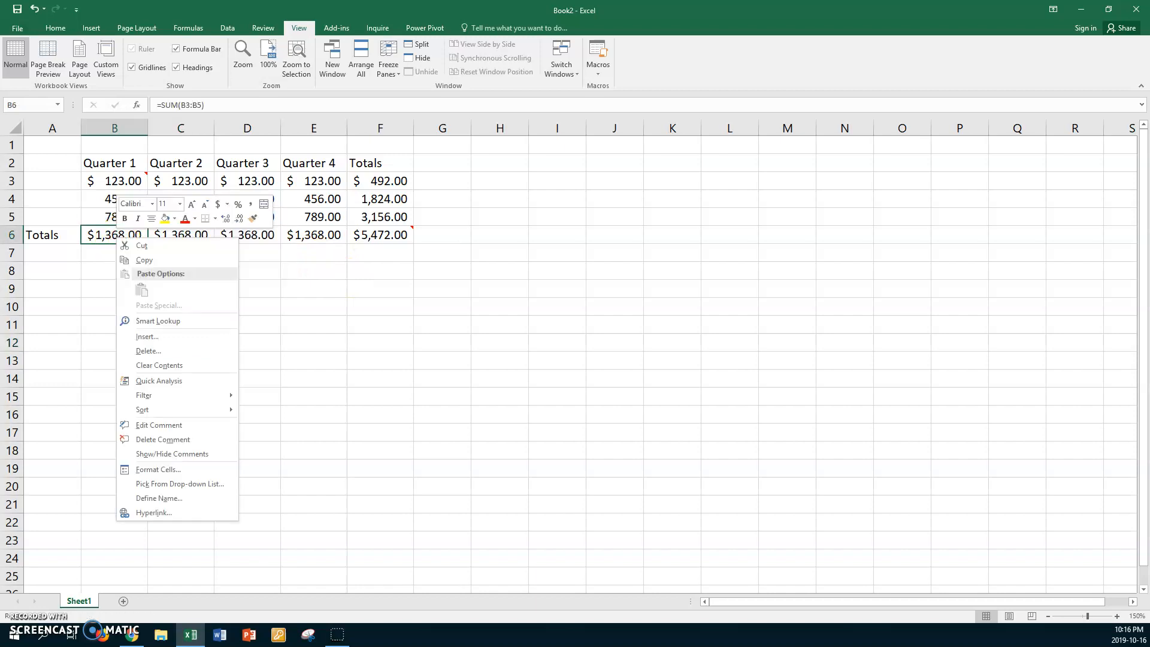
pyautogui.click(157, 453)
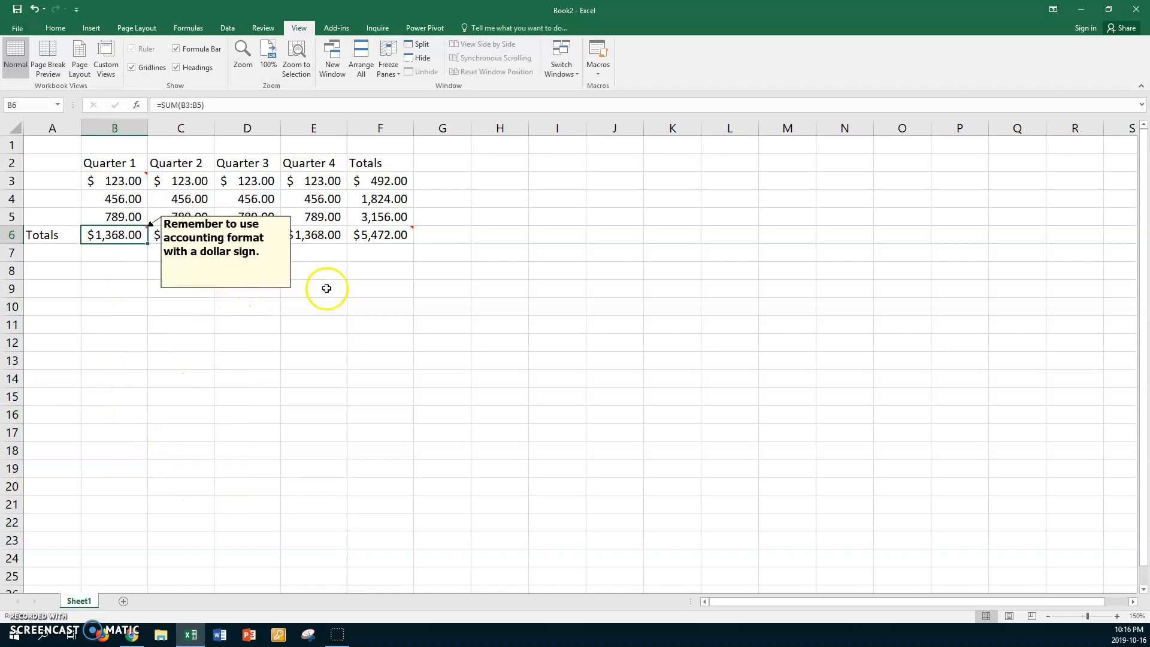
pyautogui.click(383, 234)
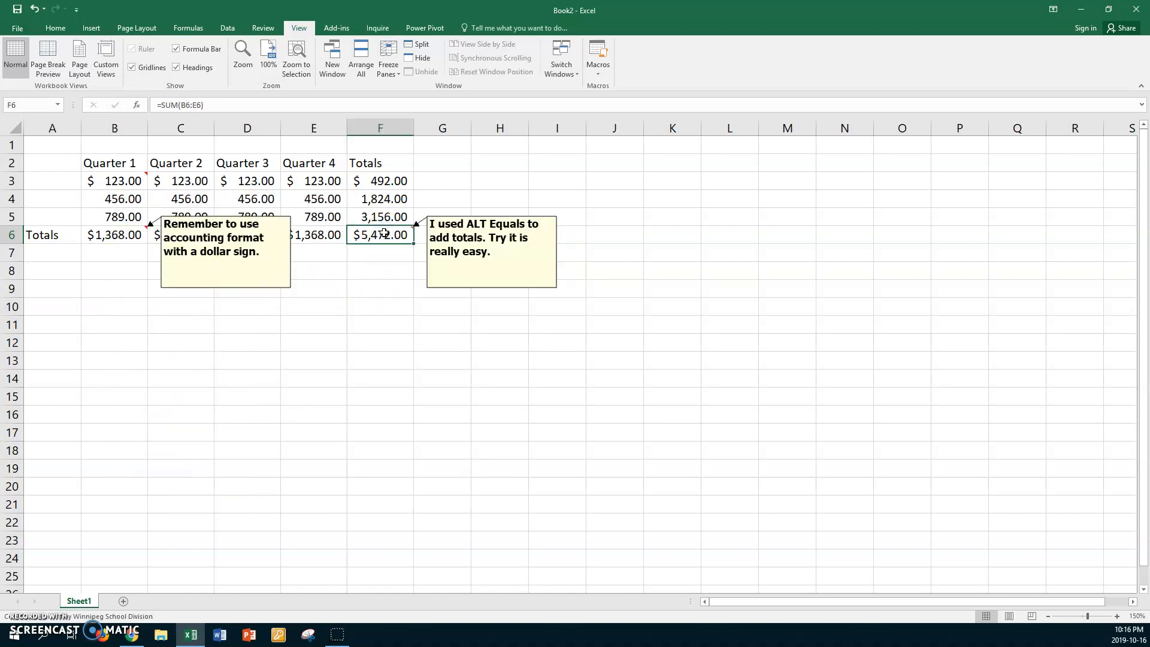
pyautogui.rightClick(384, 234)
pyautogui.click(415, 449)
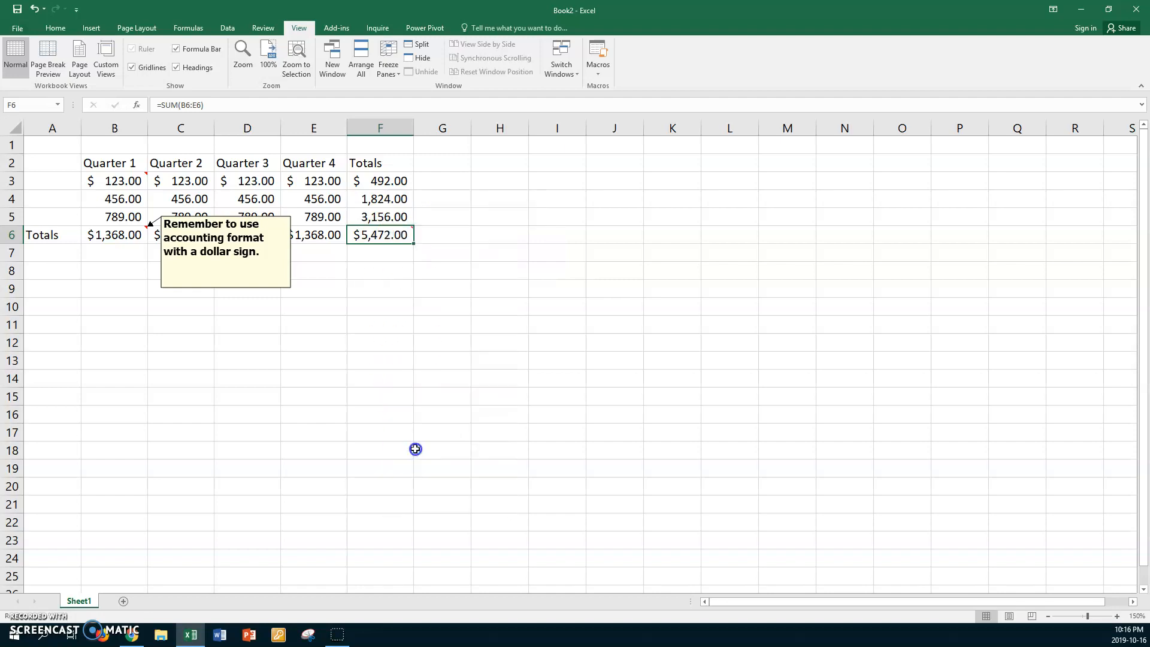
# Step: Move the F6 and B6 comment boxes below the table so they no longer cover its numbers
pyautogui.moveTo(431, 289); pyautogui.dragTo(446, 332)
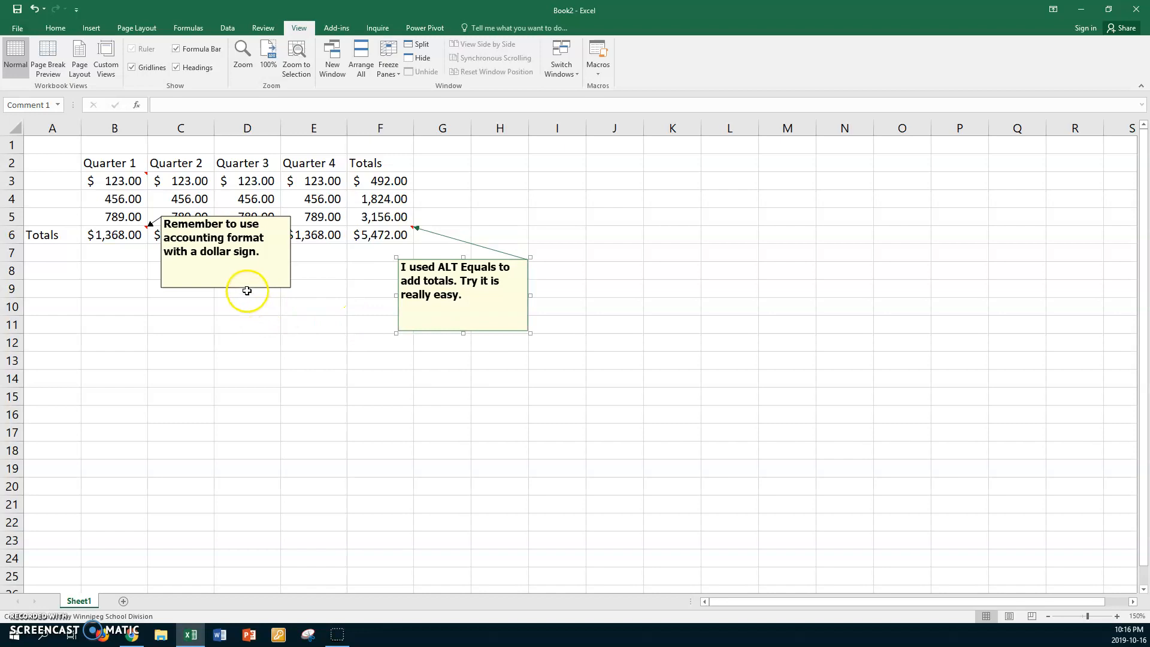
pyautogui.moveTo(247, 290); pyautogui.dragTo(219, 345)
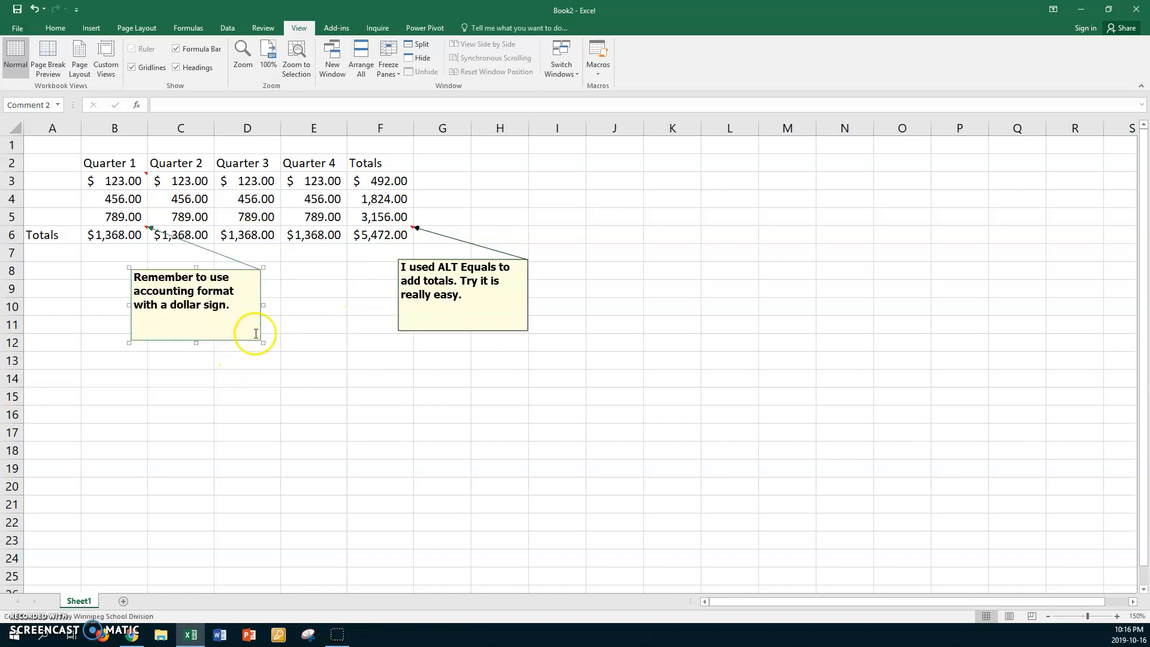
# Step: Set the comment on cell B3 to stay permanently shown on the sheet
pyautogui.click(120, 181)
pyautogui.rightClick(120, 181)
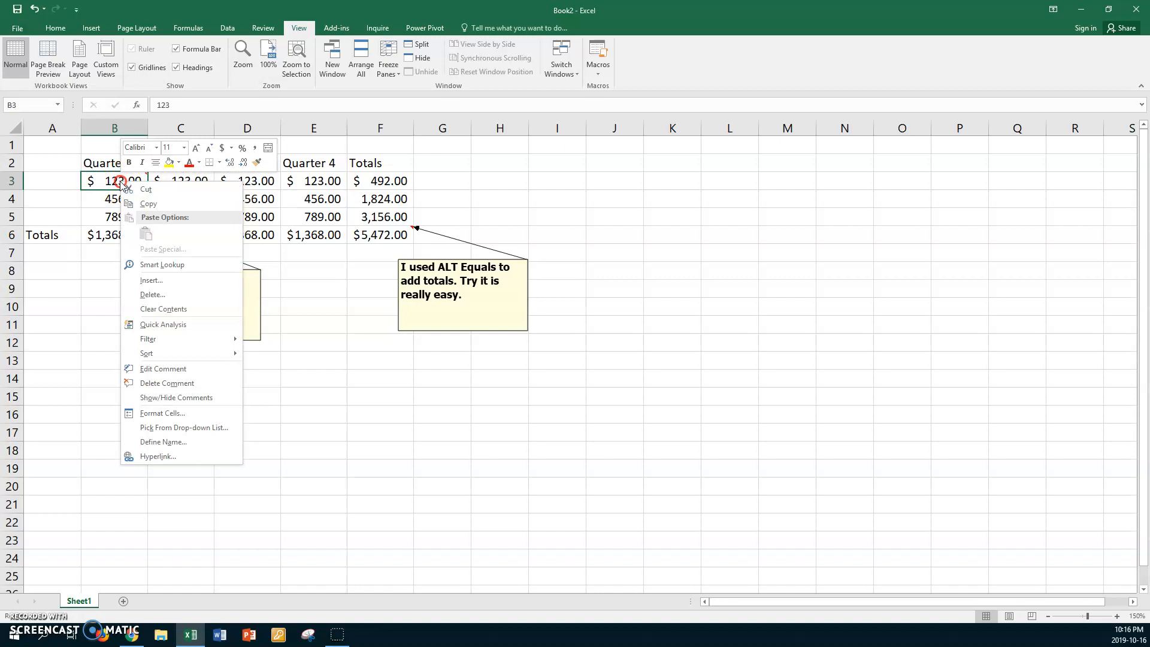
pyautogui.click(167, 398)
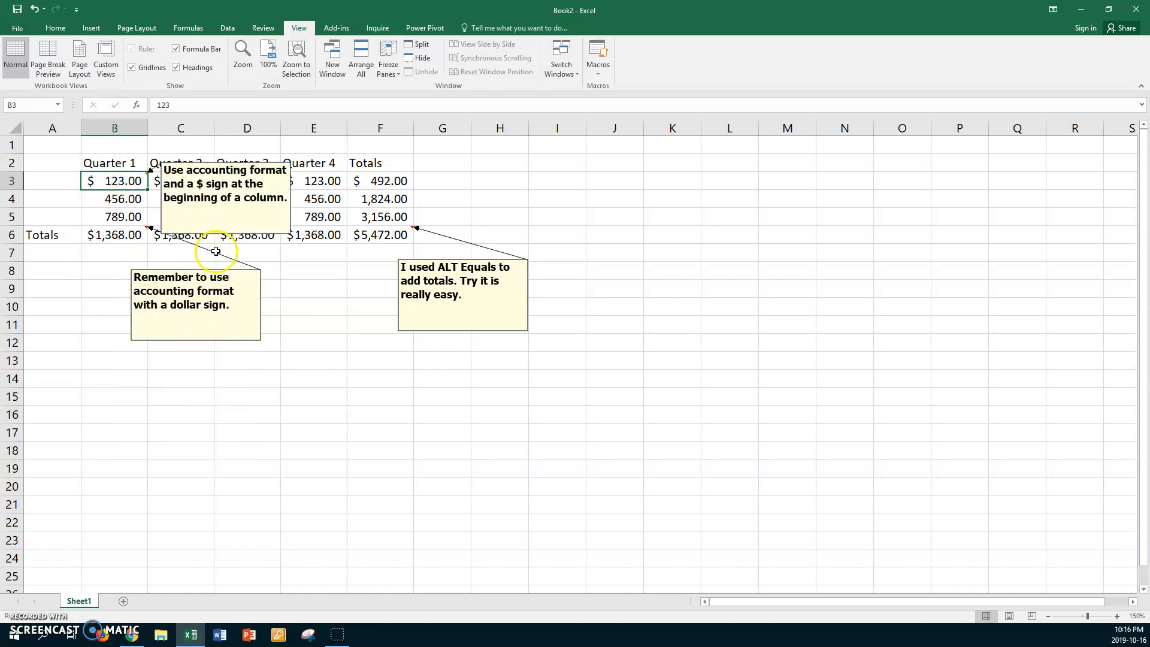
pyautogui.click(300, 361)
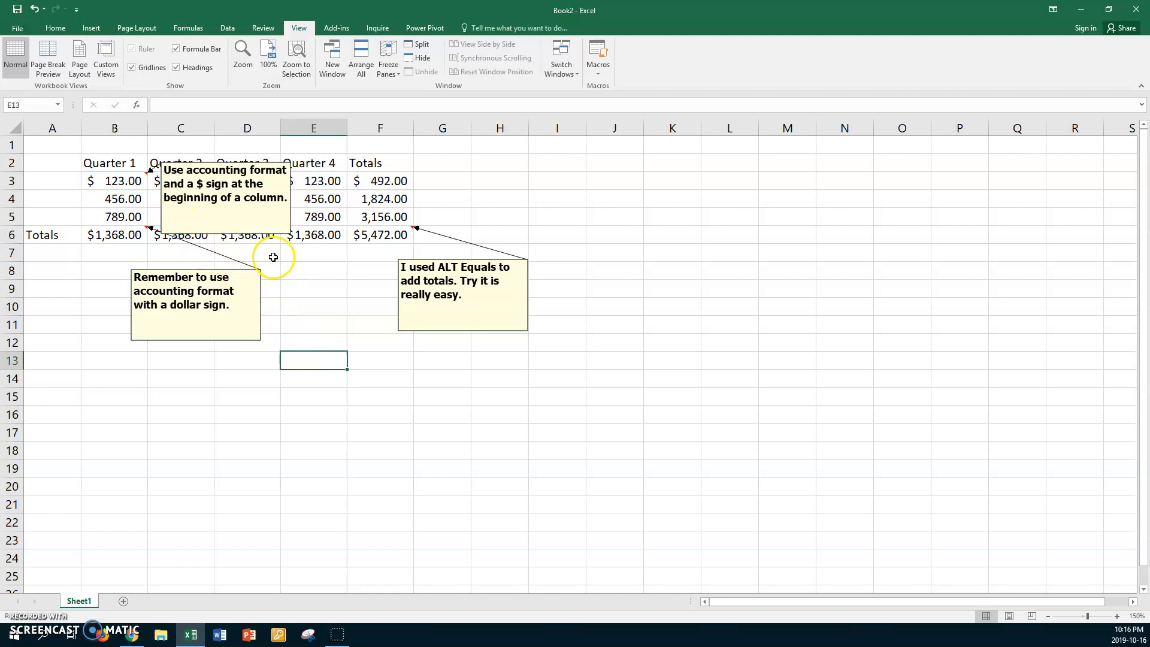
# Step: Shorten the three comment boxes to fit their text, moving the B6 comment up closer beneath the totals row
pyautogui.click(222, 225)
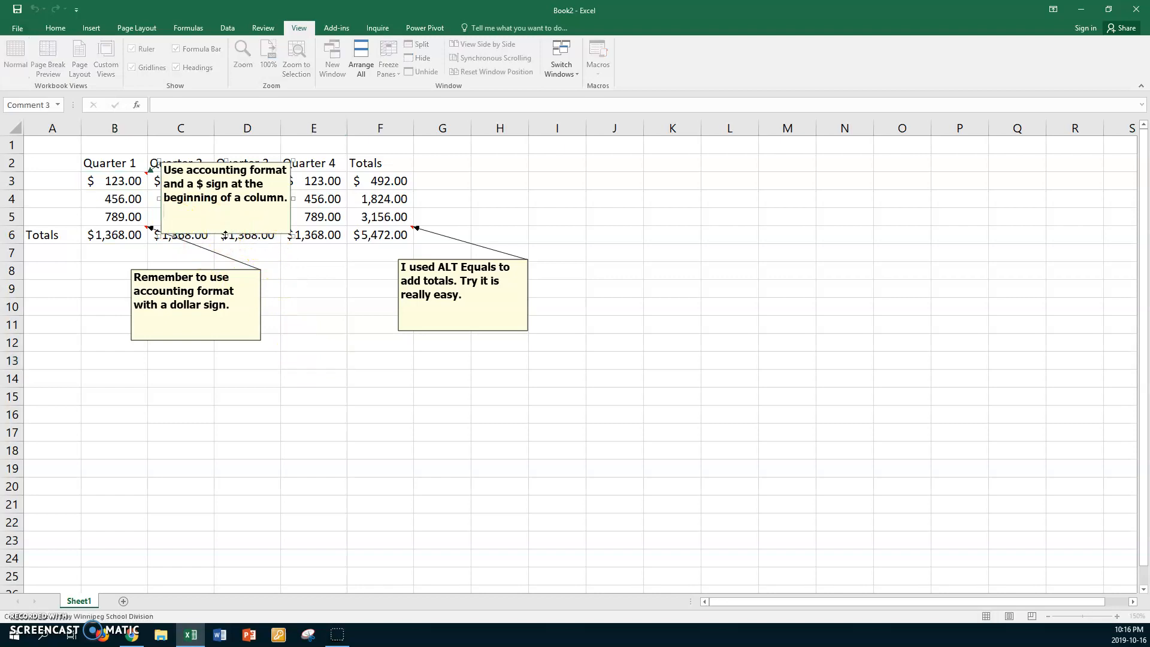
pyautogui.moveTo(223, 234); pyautogui.dragTo(231, 210)
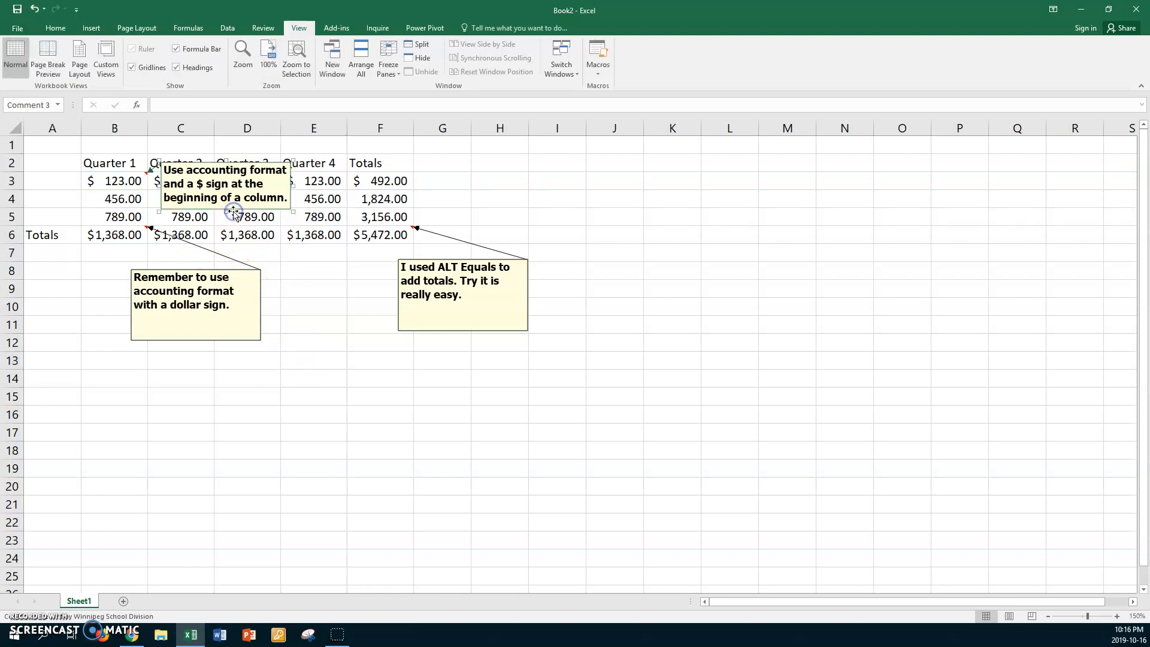
pyautogui.click(201, 327)
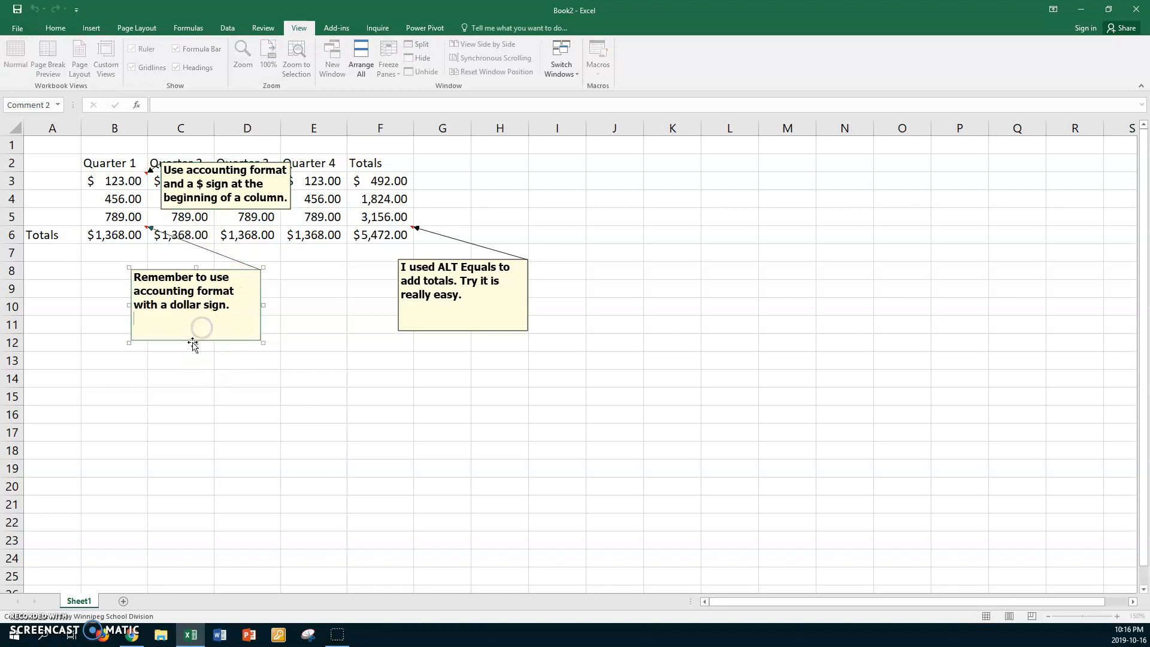
pyautogui.moveTo(196, 340); pyautogui.dragTo(205, 303)
pyautogui.click(406, 307)
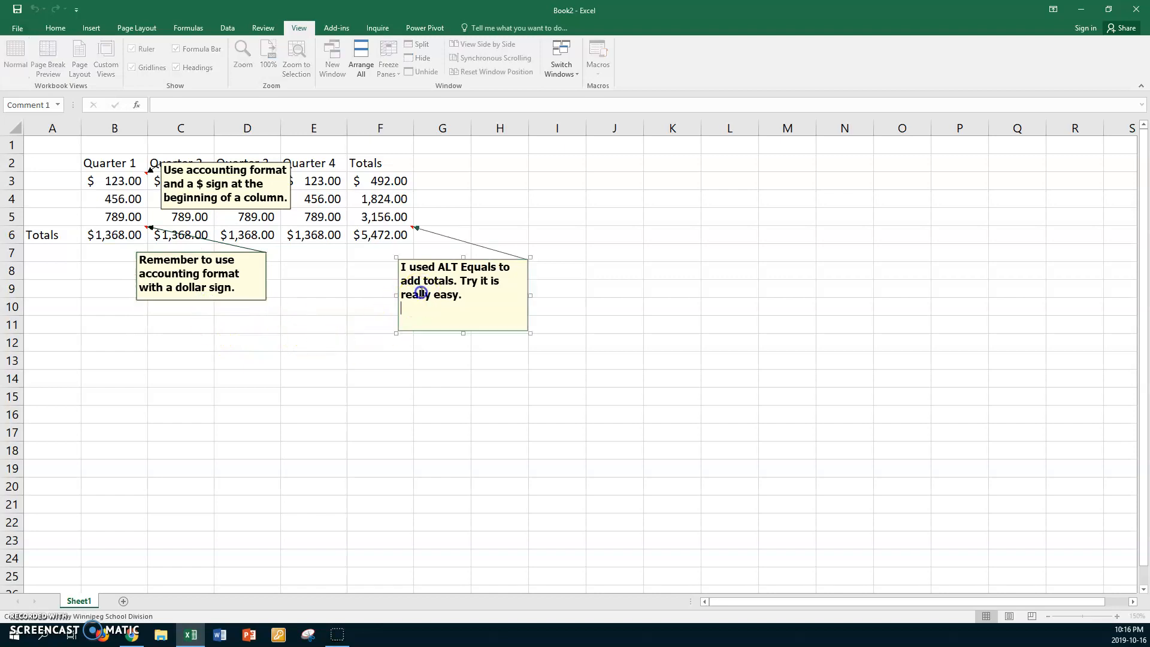
pyautogui.moveTo(464, 332); pyautogui.dragTo(470, 316)
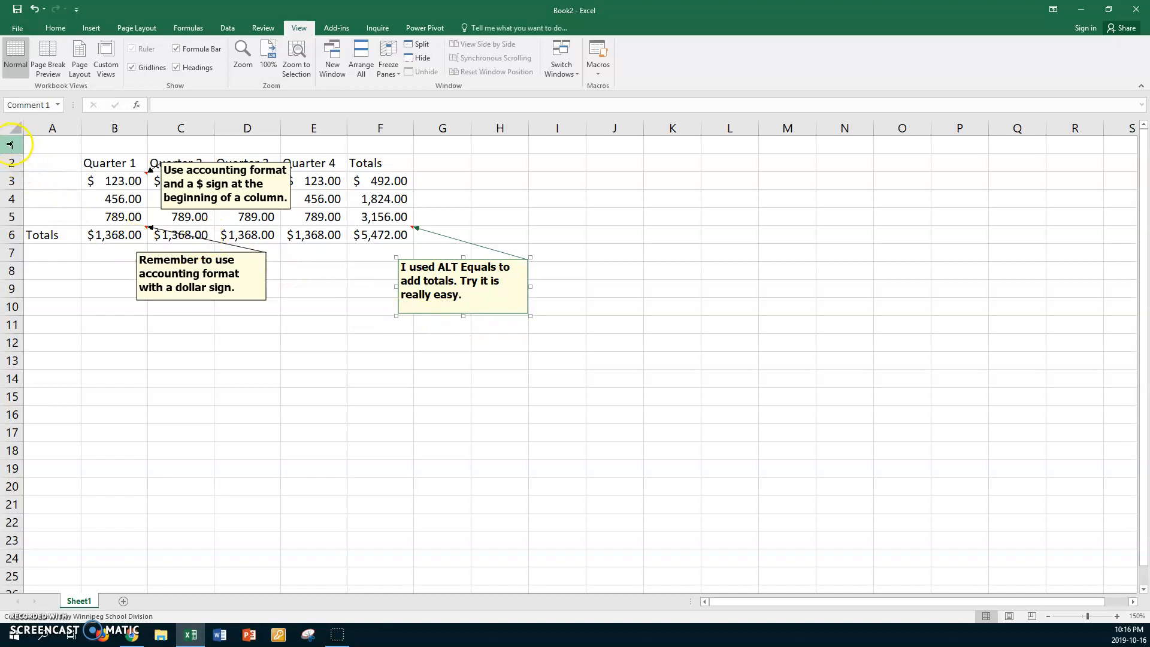
# Step: Insert three blank rows above the table by selecting rows 1 to 3
pyautogui.moveTo(11, 144); pyautogui.dragTo(4, 182)
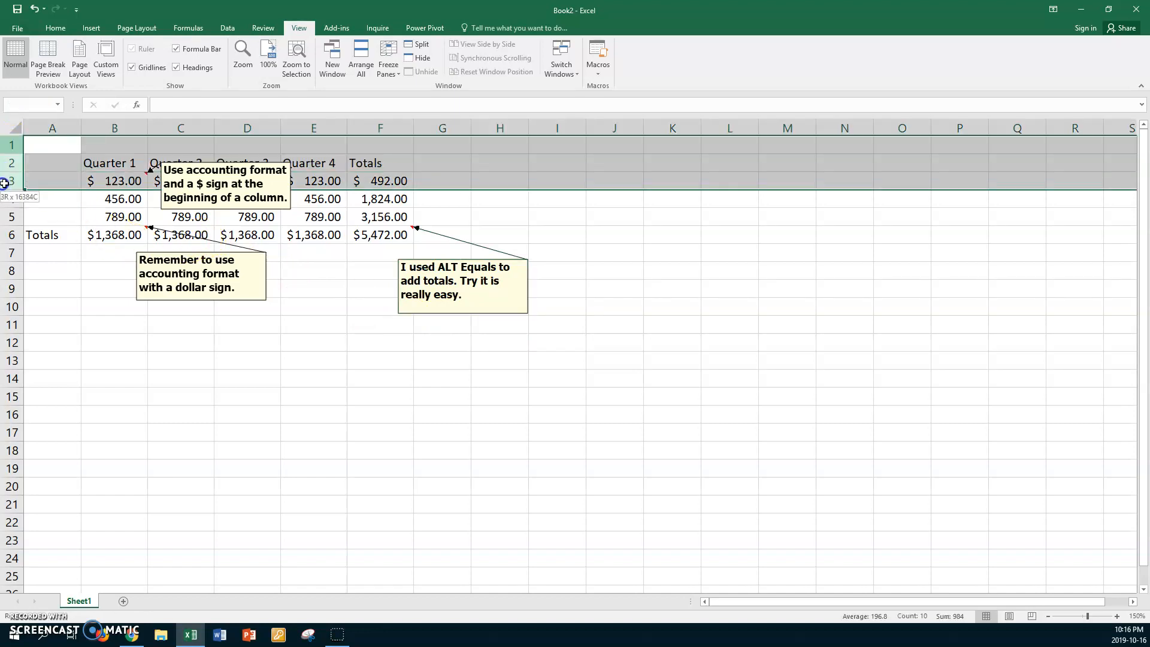
pyautogui.rightClick(42, 169)
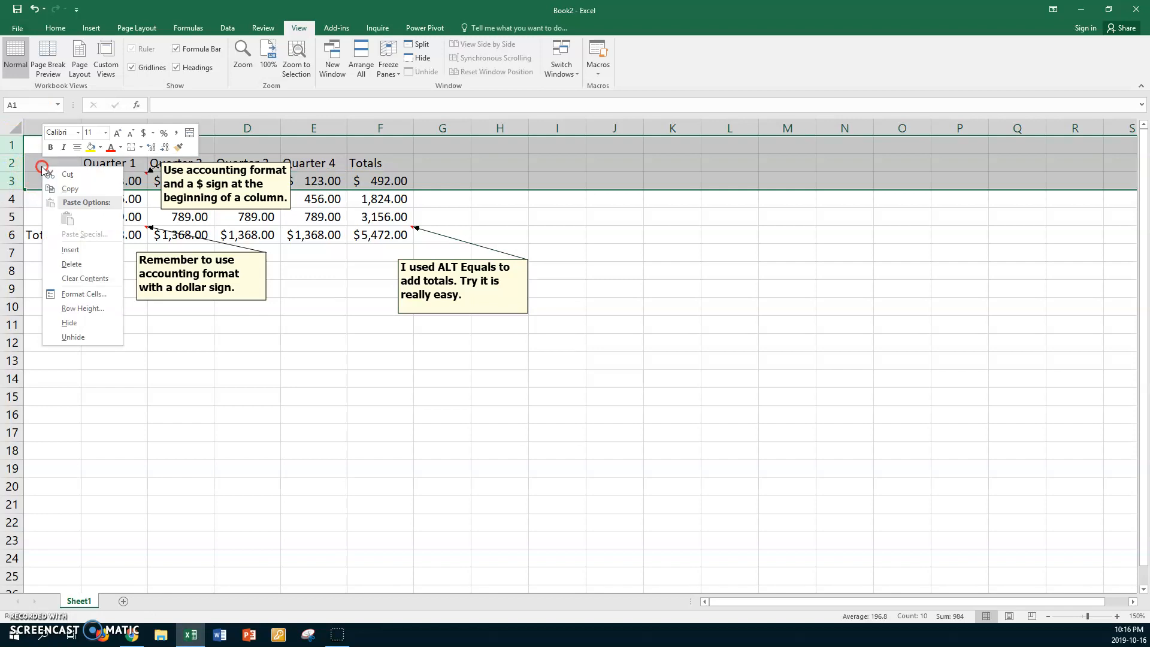
pyautogui.click(70, 250)
# Step: Move the "Use accounting format" comment box above the Quarter headings, into the blank rows over columns C and D
pyautogui.click(198, 220)
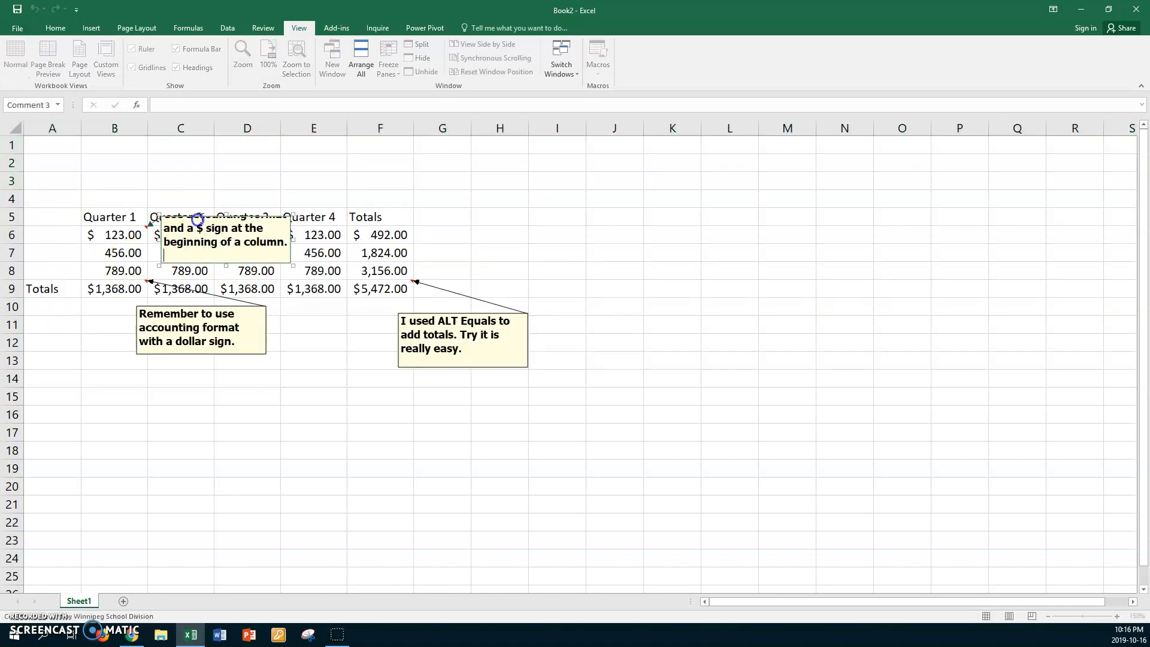
pyautogui.moveTo(211, 220); pyautogui.dragTo(223, 146)
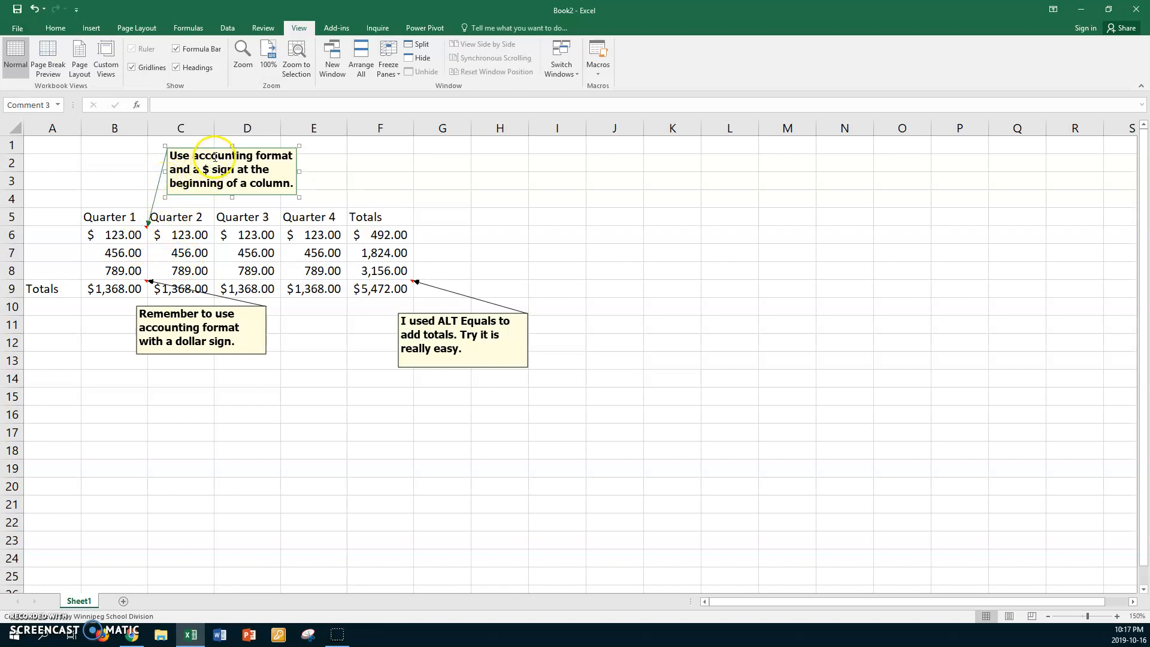
pyautogui.moveTo(216, 148); pyautogui.dragTo(208, 148)
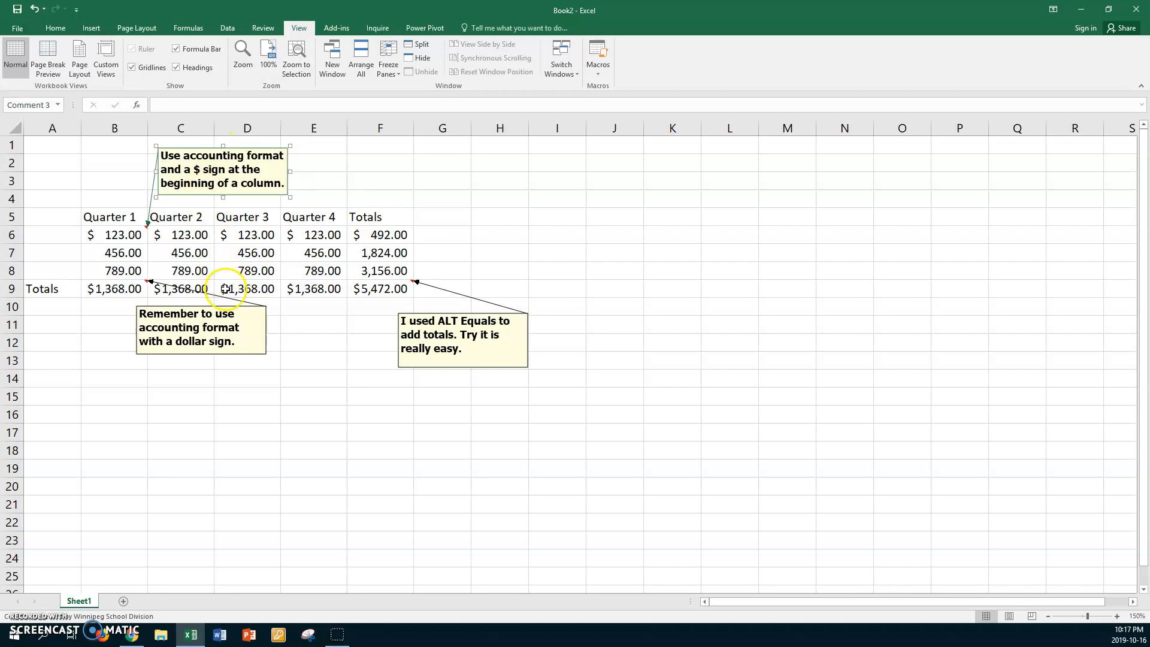
# Step: Move the "Remember to use accounting format" comment box beneath the totals row, under columns A and B, clear of the data
pyautogui.moveTo(224, 306); pyautogui.dragTo(160, 333)
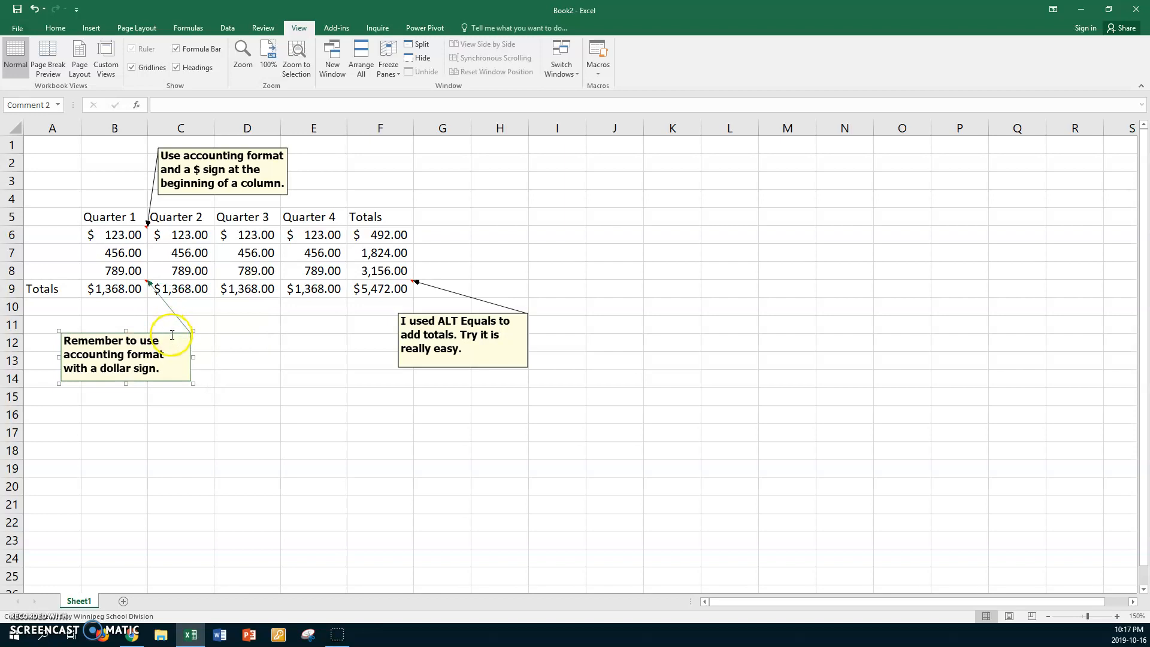
pyautogui.click(149, 324)
pyautogui.moveTo(168, 332); pyautogui.dragTo(149, 325)
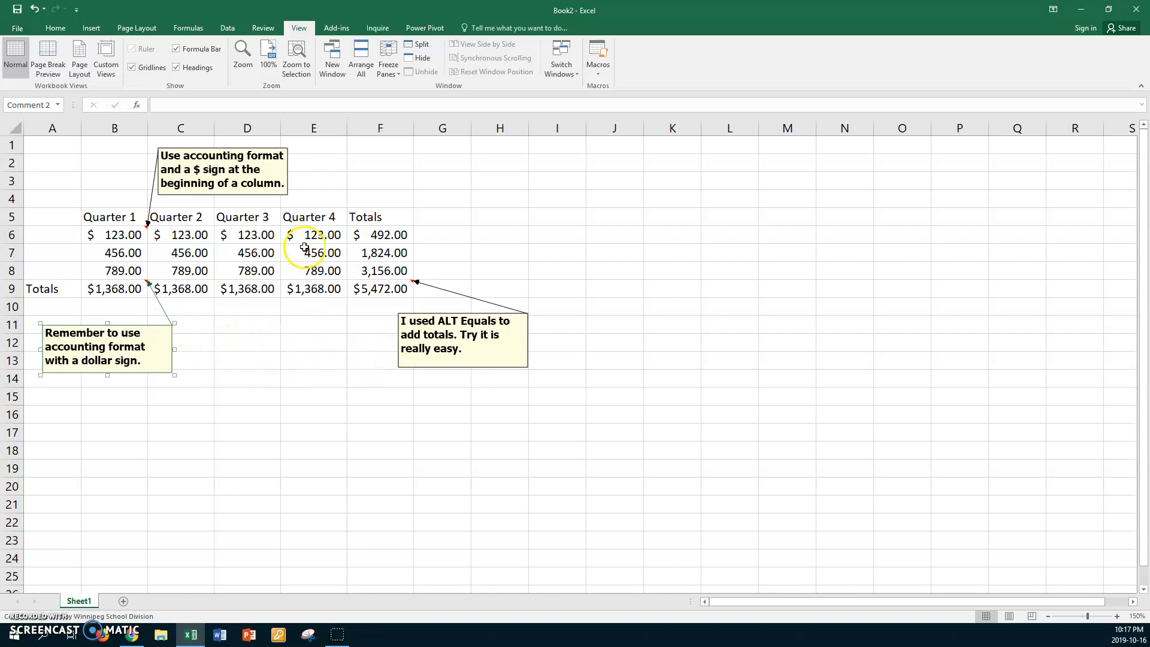
pyautogui.click(247, 326)
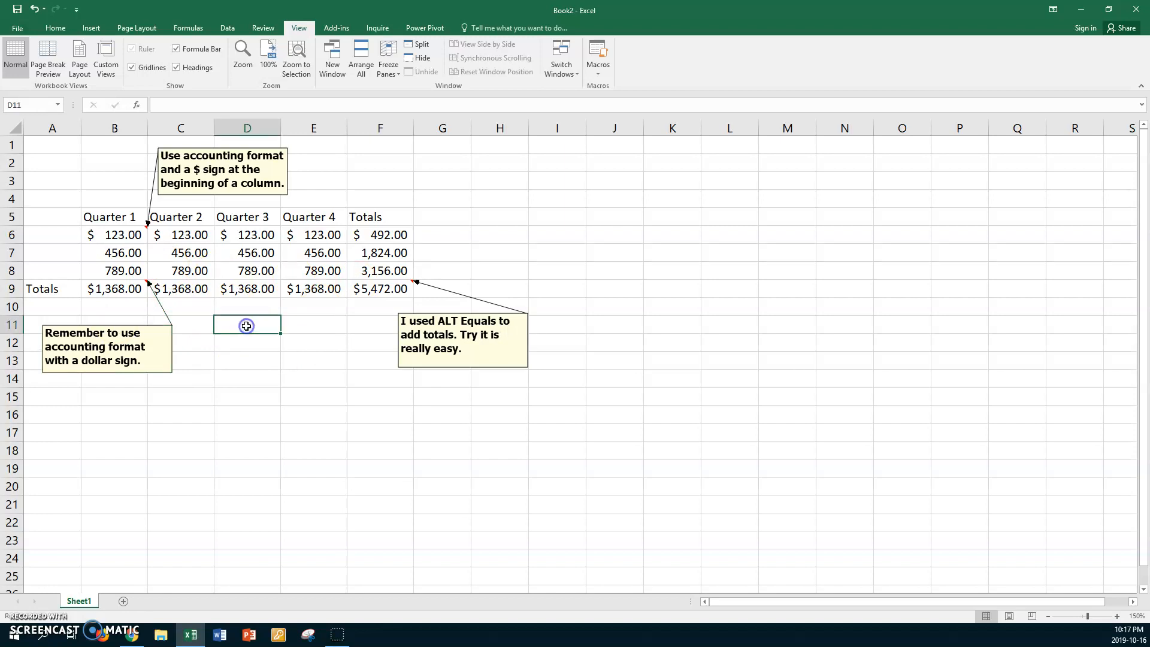
# Step: Set up the sheet to print with gridlines and row and column headings in landscape orientation
pyautogui.click(20, 30)
pyautogui.click(22, 172)
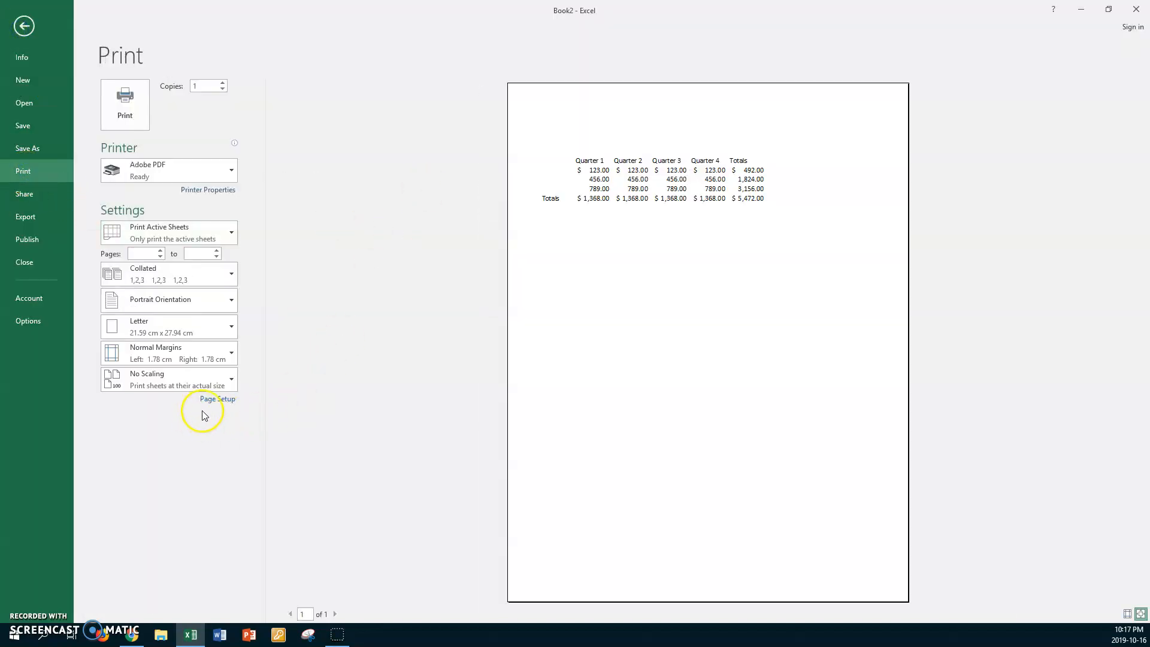
pyautogui.click(217, 399)
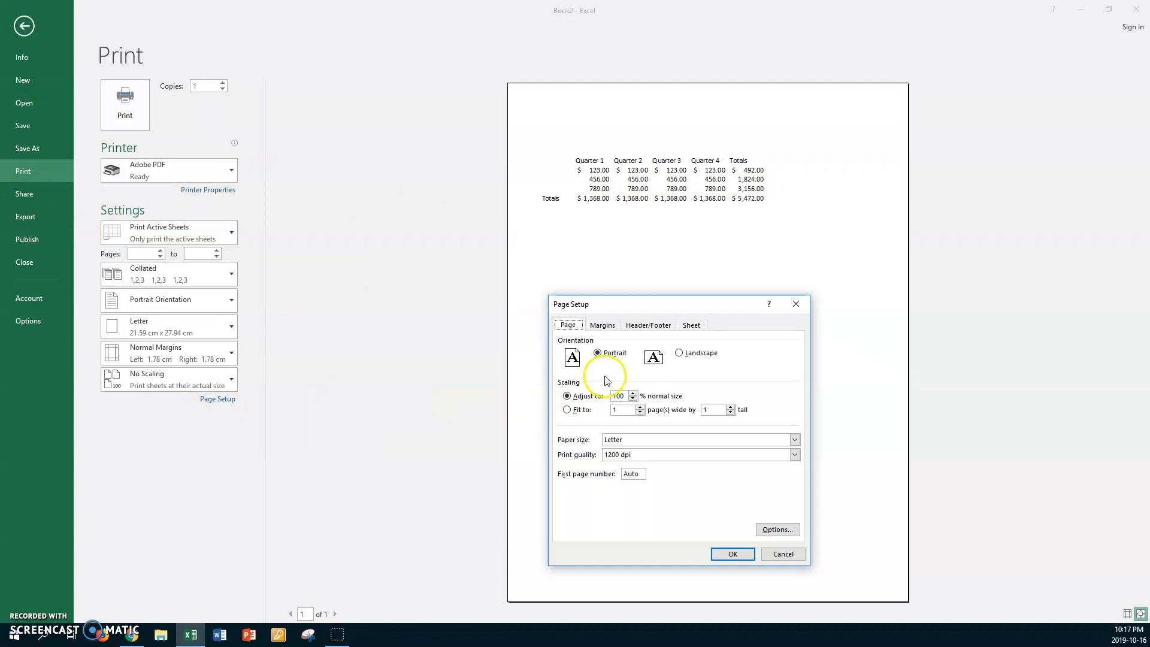
pyautogui.click(691, 325)
pyautogui.click(568, 409)
pyautogui.click(568, 443)
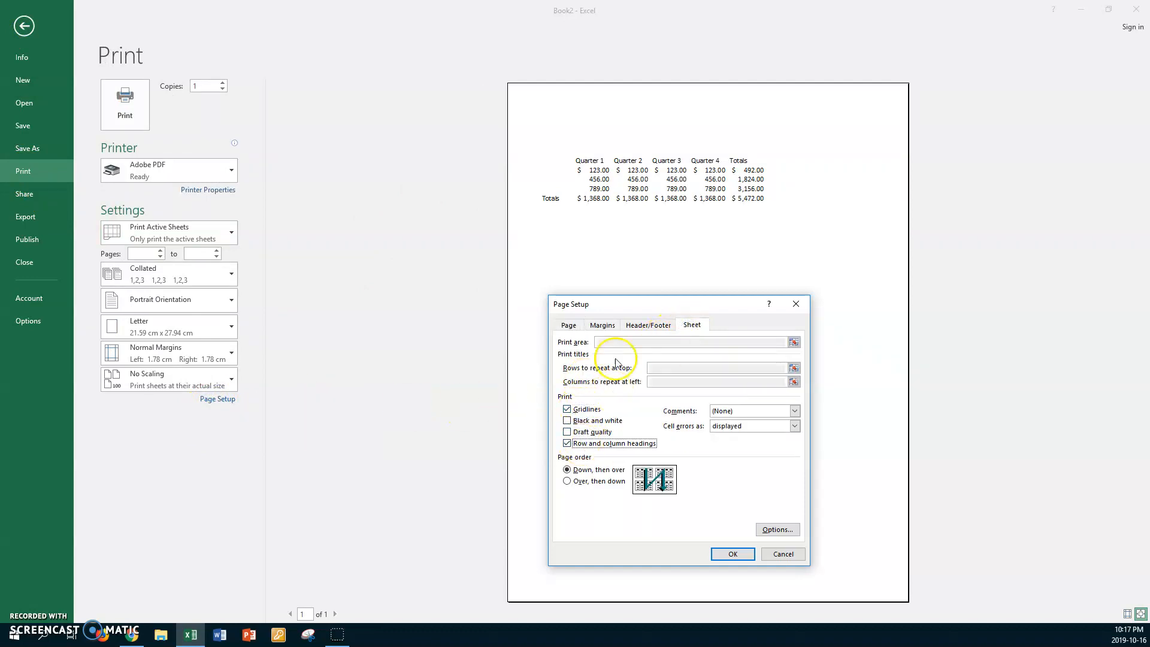
pyautogui.click(568, 324)
pyautogui.click(688, 353)
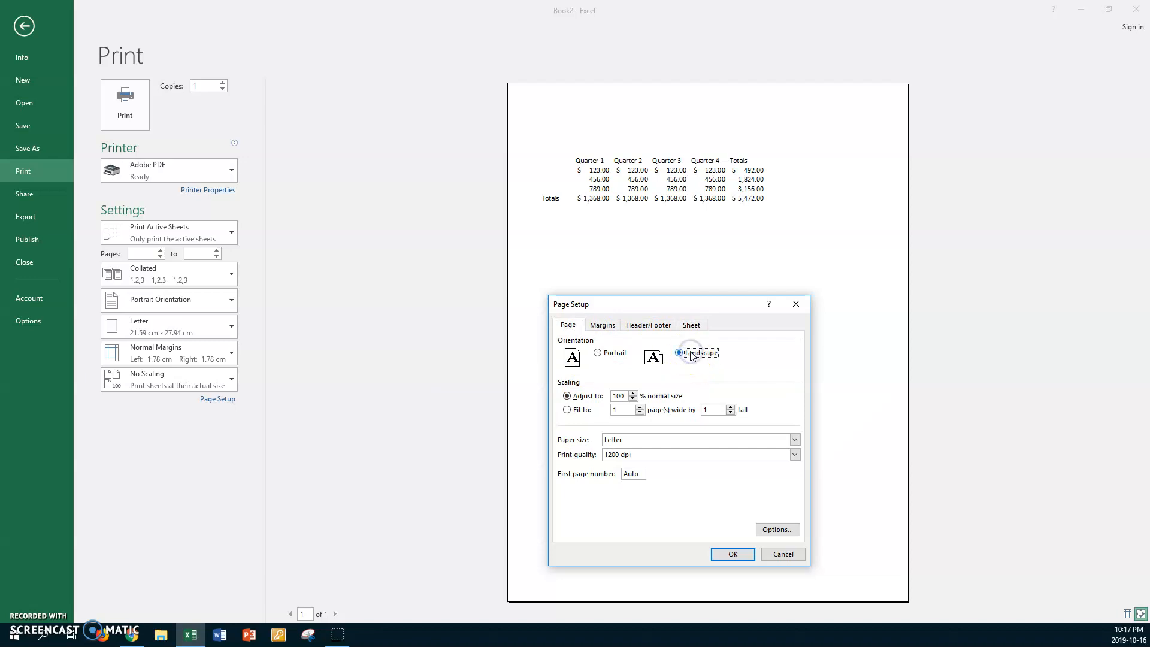
# Step: Add a custom page header with the author's first name in the left section
pyautogui.click(650, 326)
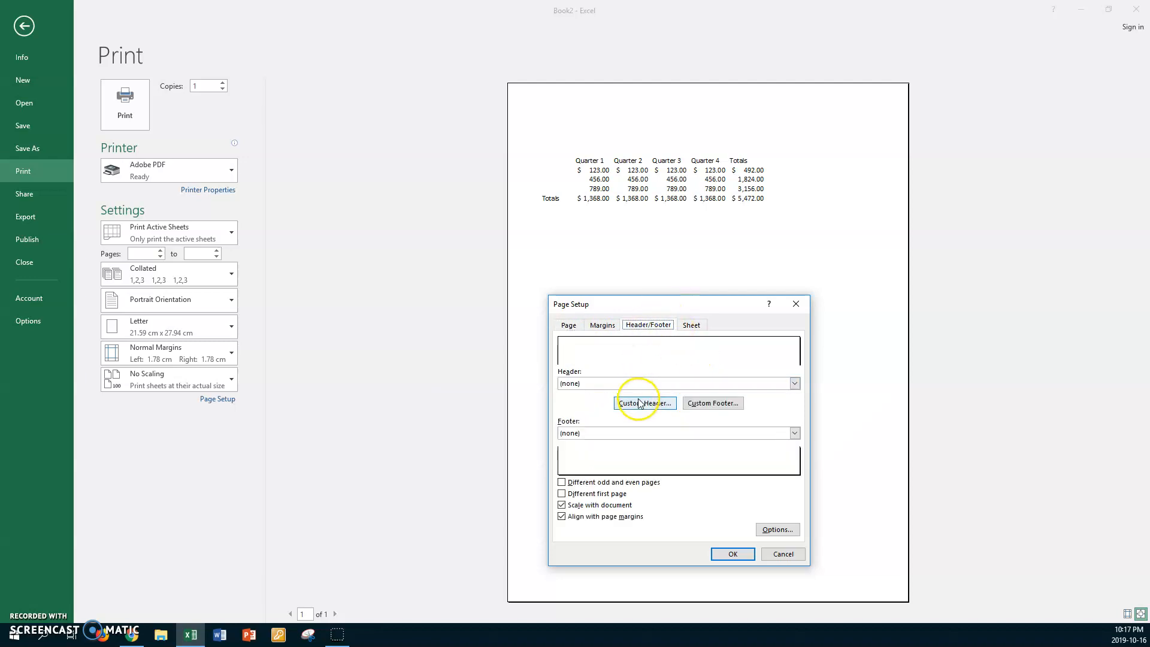
pyautogui.click(633, 400)
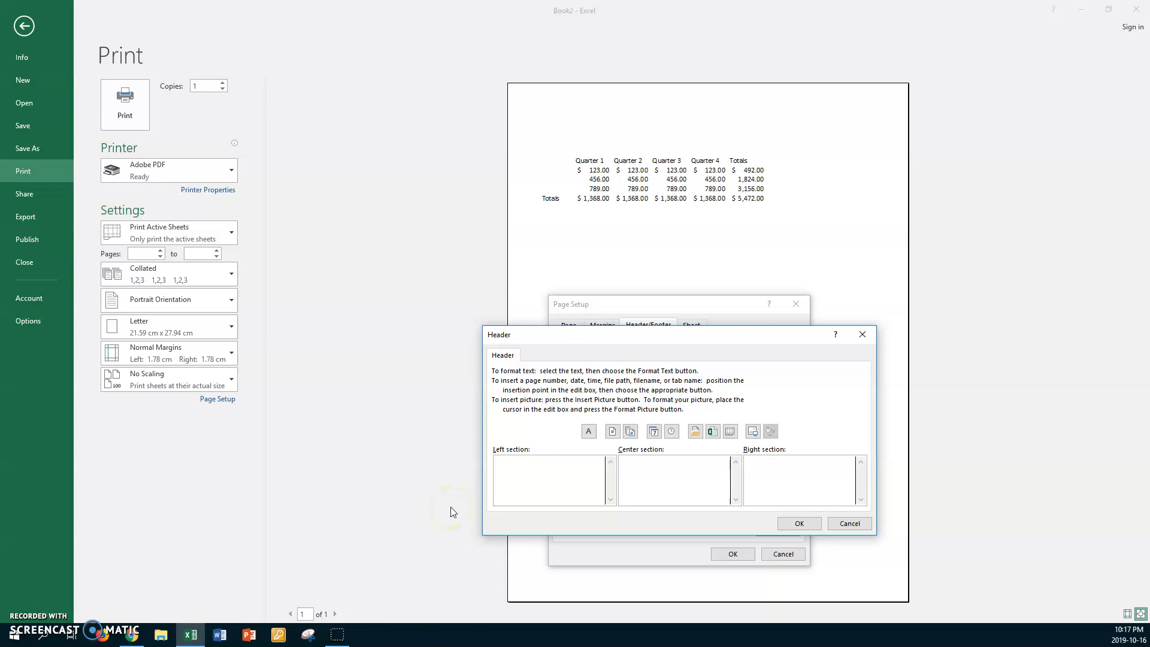
pyautogui.write('Lea')
pyautogui.click(788, 525)
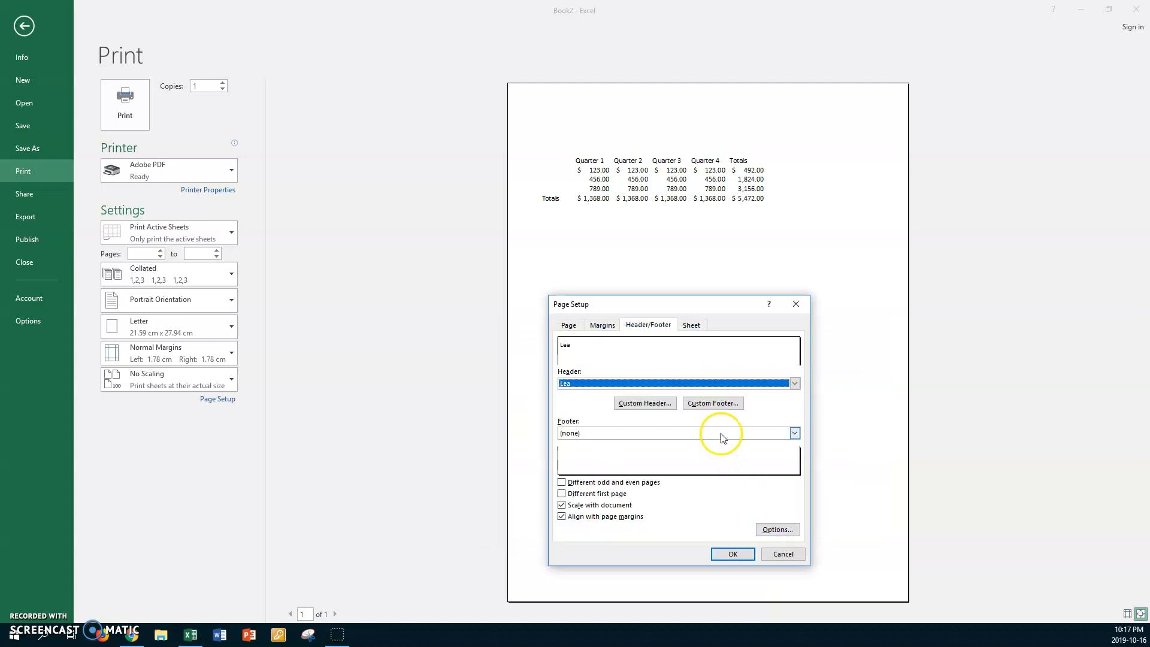
# Step: Add a custom footer with the file path in the left section and apply the page setup
pyautogui.click(716, 403)
pyautogui.click(695, 431)
pyautogui.click(712, 431)
pyautogui.click(799, 523)
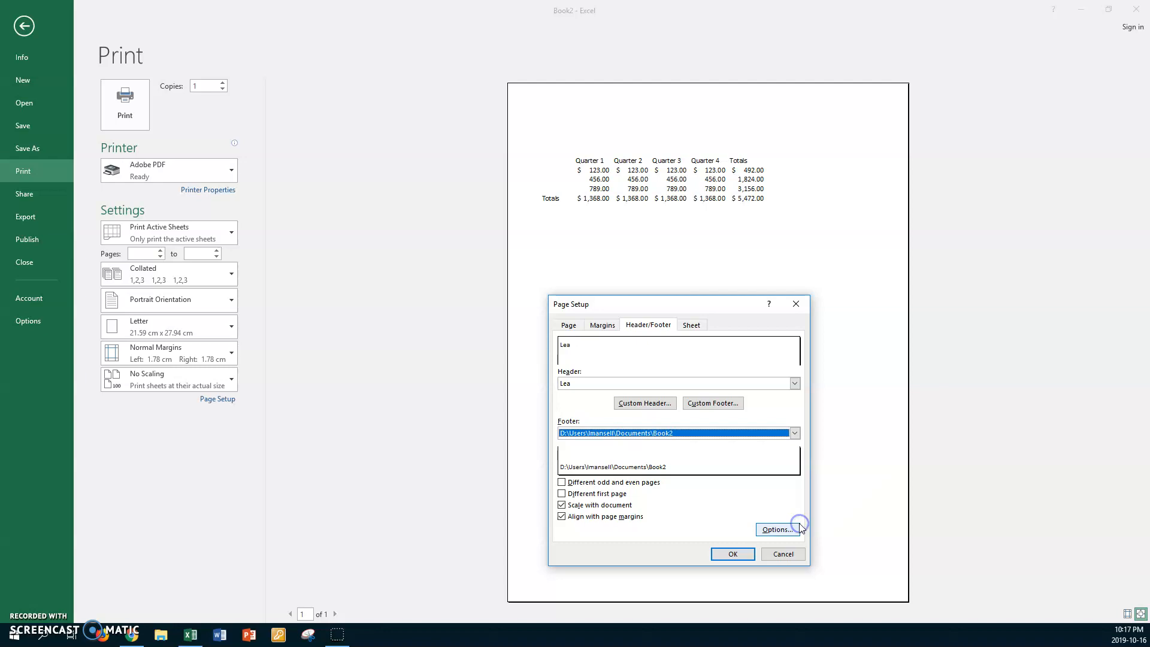
pyautogui.click(747, 555)
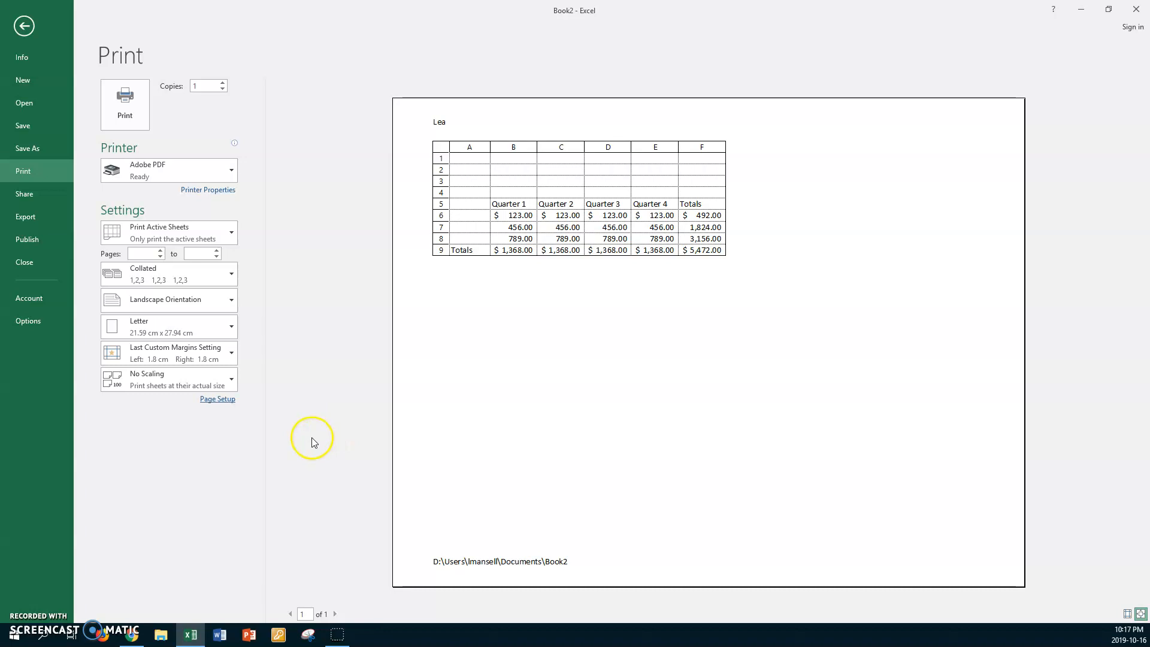
# Step: Set the comments to print as displayed on sheet
pyautogui.click(217, 400)
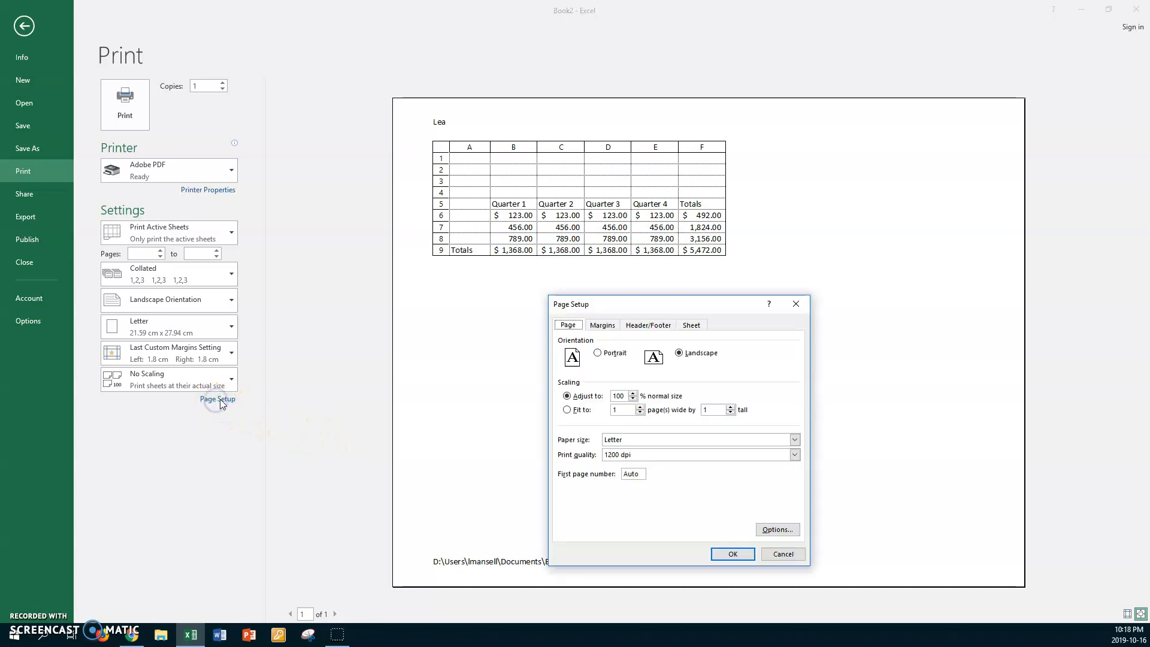
pyautogui.click(695, 326)
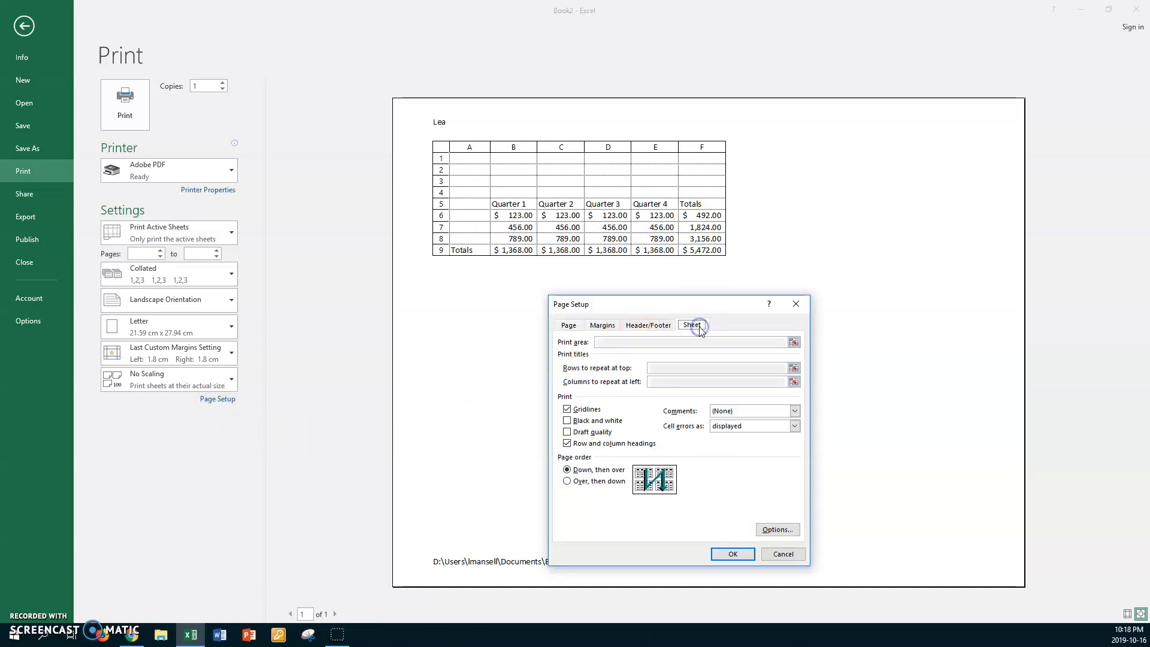
pyautogui.click(794, 412)
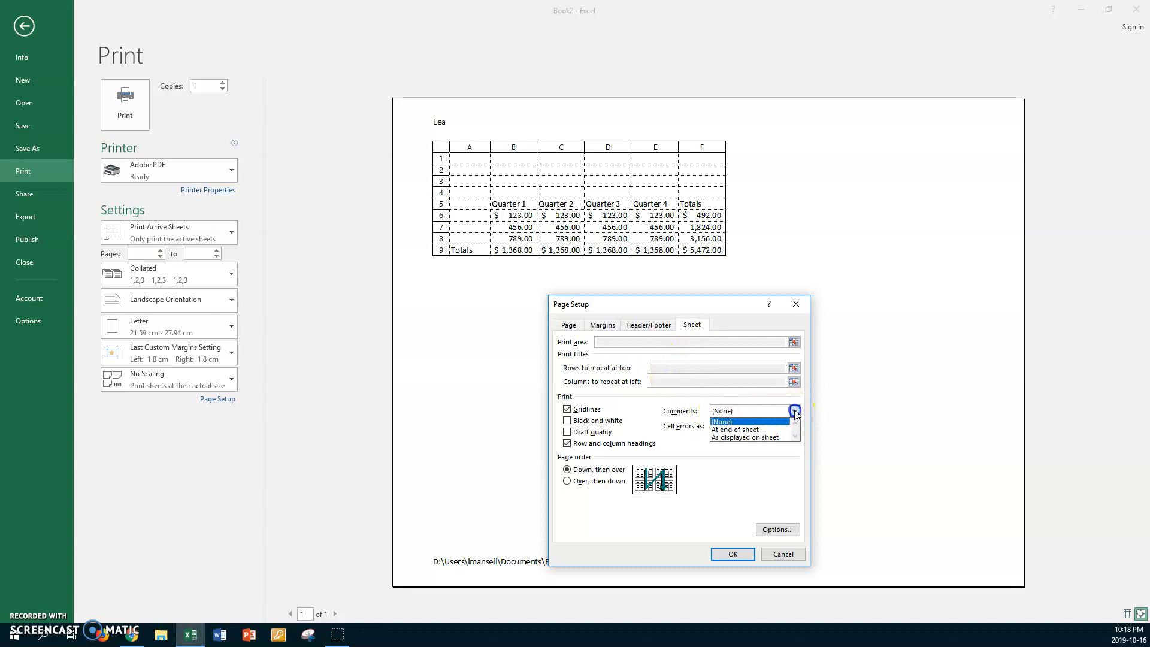
pyautogui.click(746, 437)
pyautogui.click(722, 555)
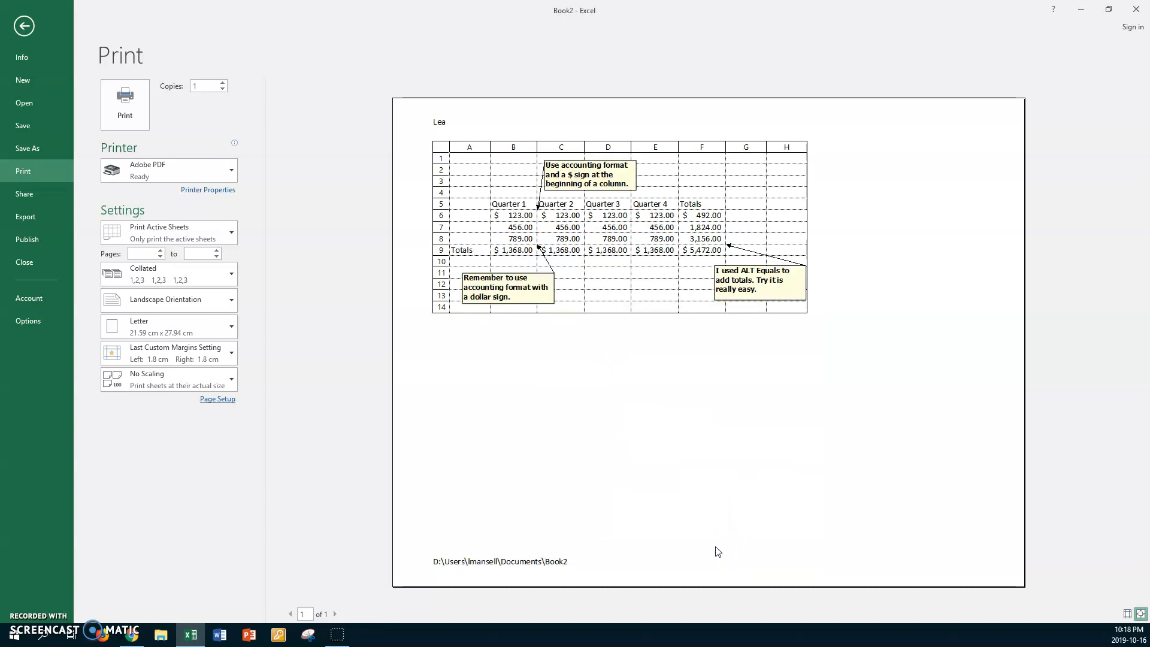
# Step: Set the comments to print at end of sheet
pyautogui.click(213, 400)
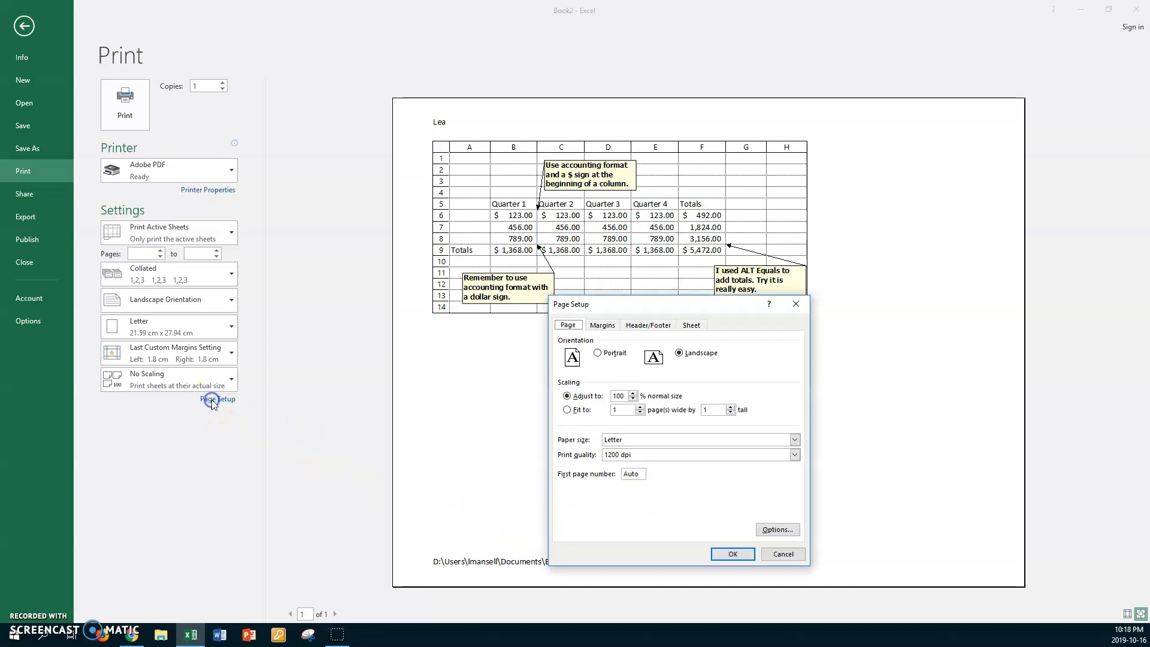
pyautogui.click(691, 326)
pyautogui.click(795, 412)
pyautogui.click(759, 432)
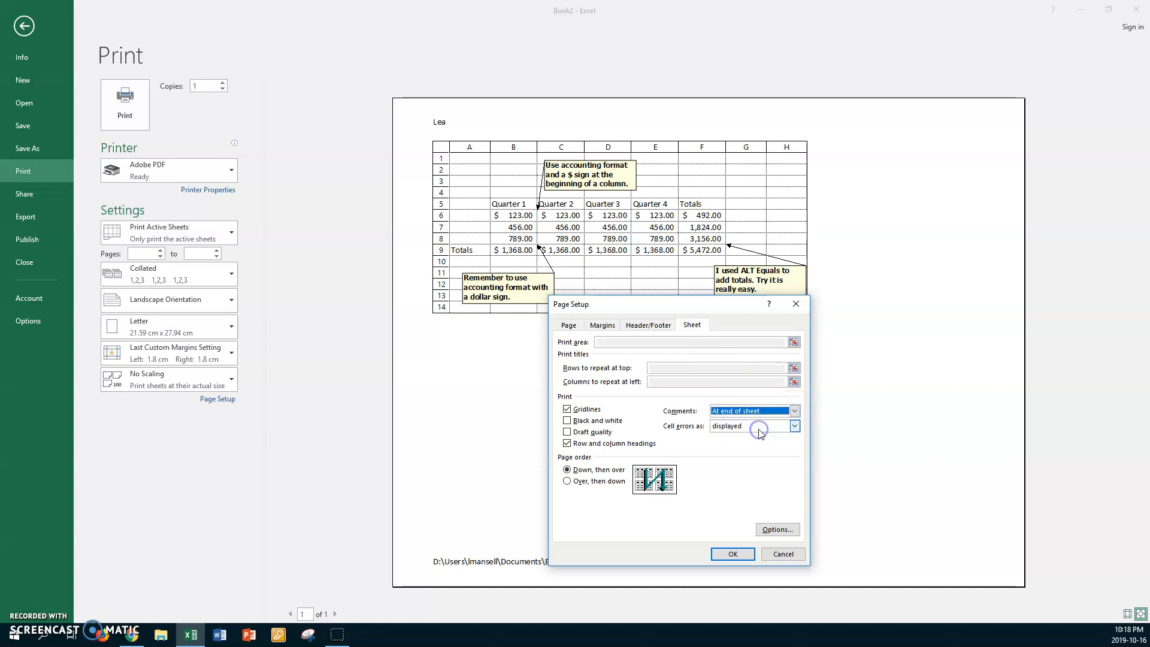
pyautogui.click(733, 554)
# Step: Check the printed comments on the second preview page, go back to page 1 and return to the worksheet
pyautogui.click(499, 552)
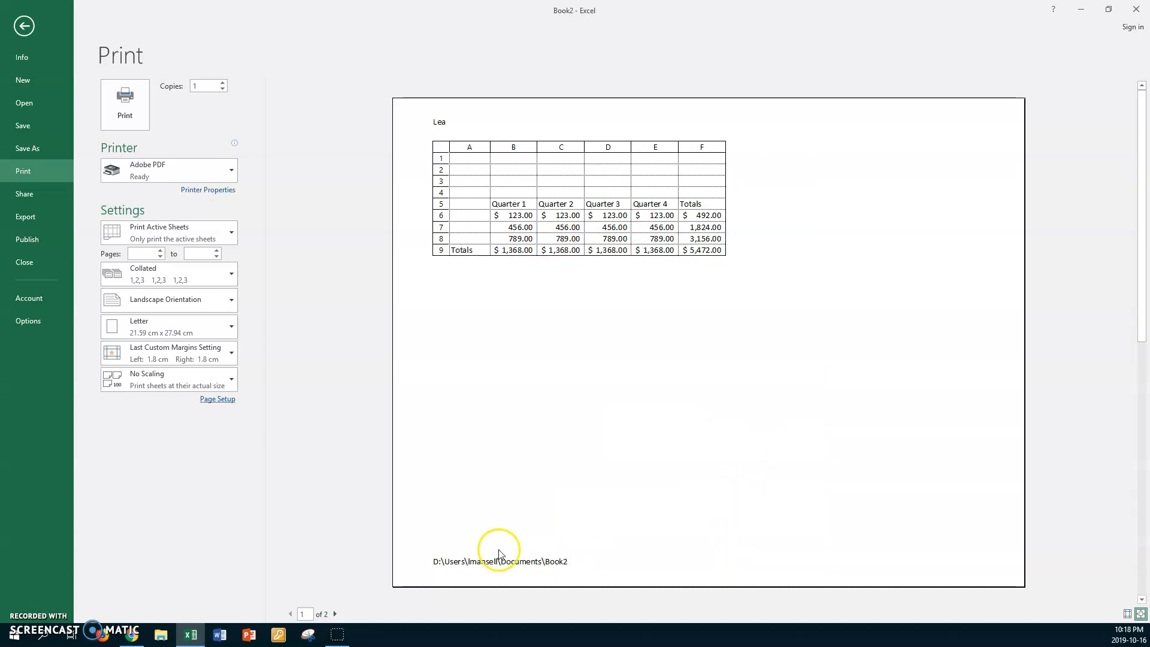
pyautogui.click(336, 613)
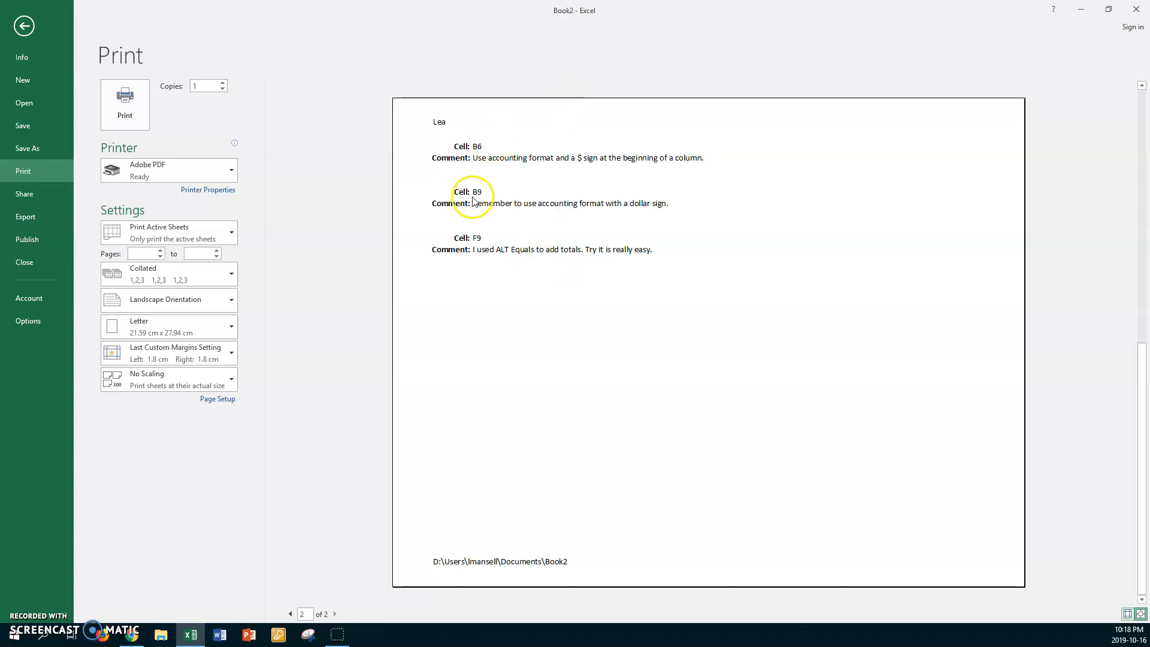
pyautogui.click(290, 614)
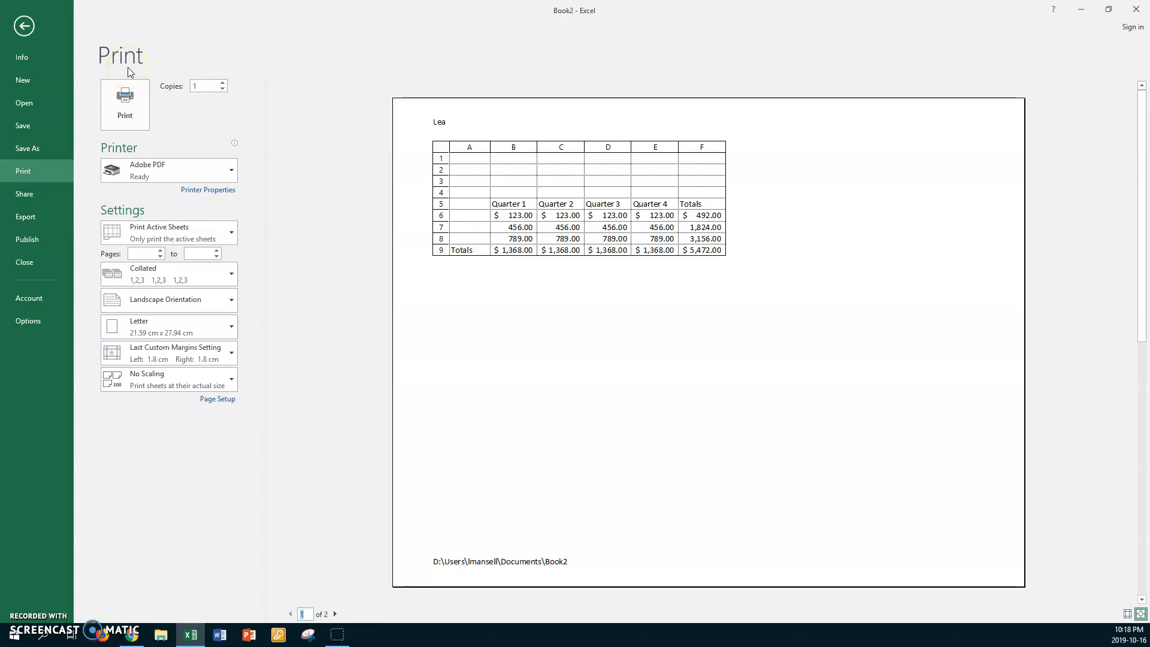
pyautogui.click(30, 26)
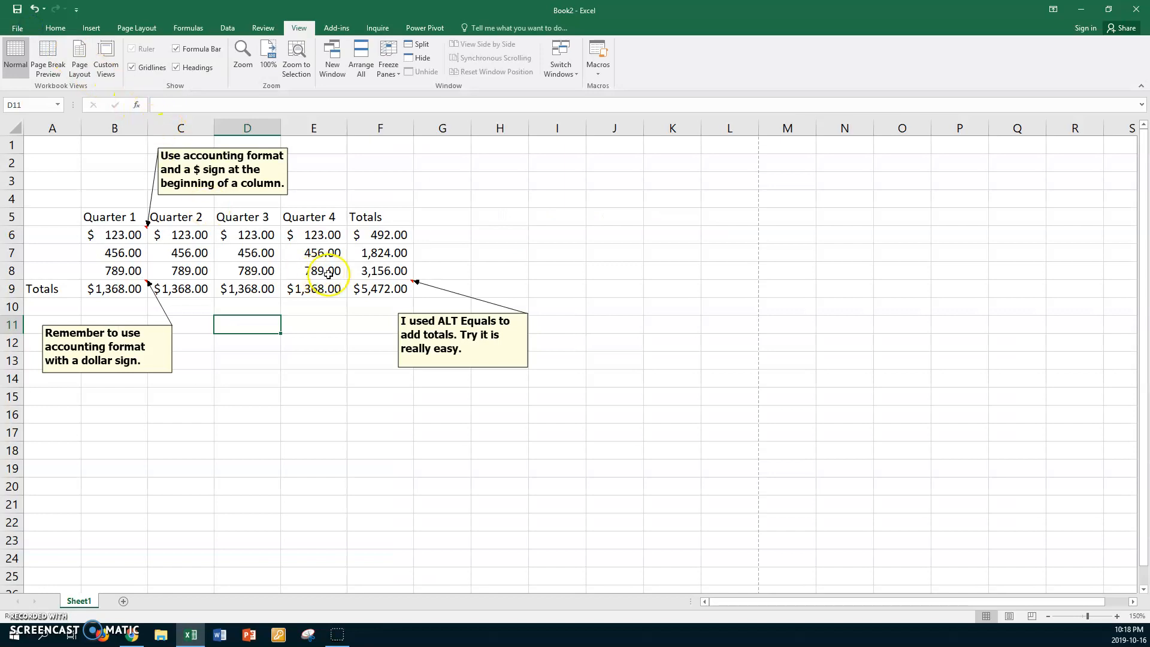
# Step: Format the "I used ALT Equals" comment's font with size 11 and a pink color
pyautogui.click(438, 313)
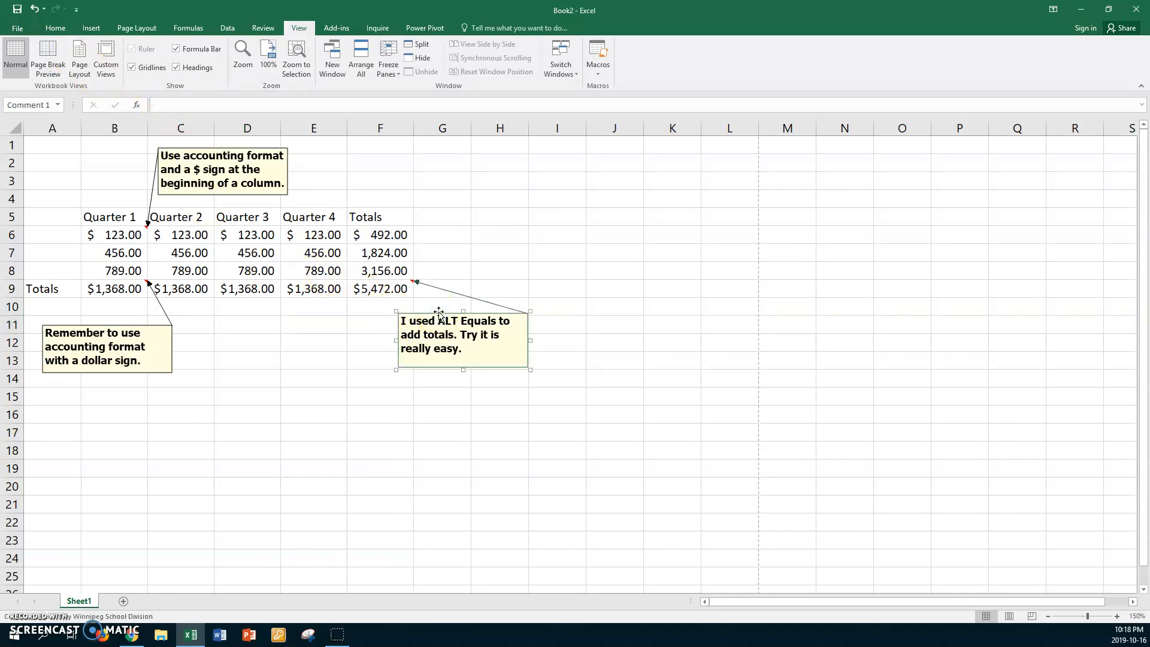
pyautogui.rightClick(439, 313)
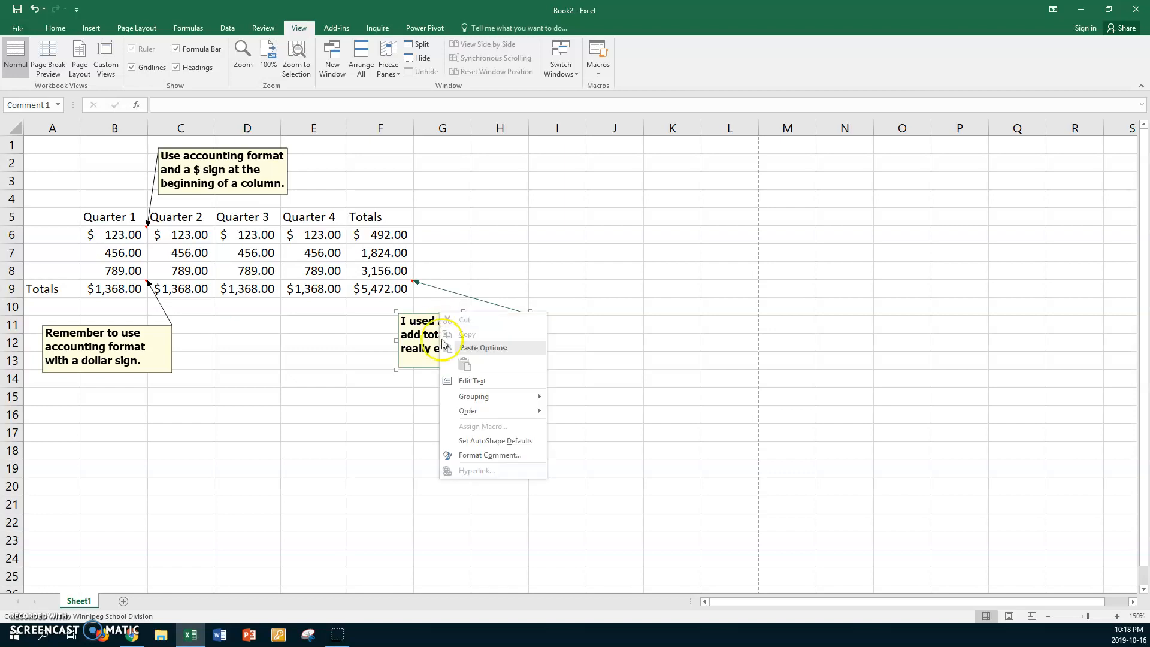
pyautogui.click(471, 455)
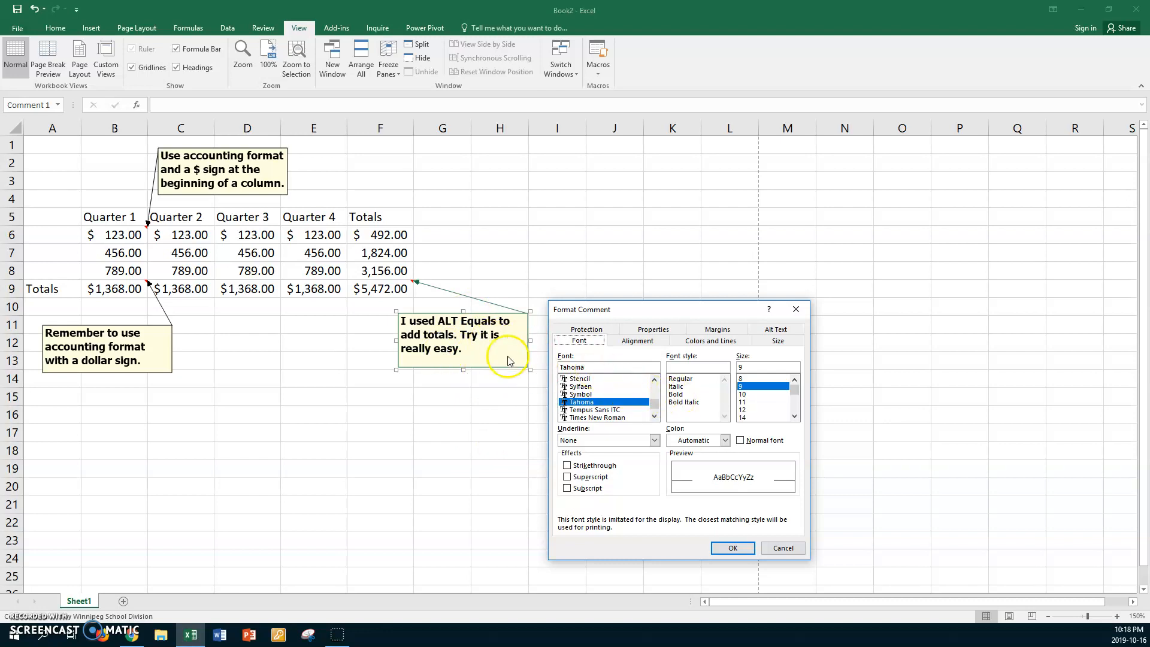
pyautogui.click(743, 402)
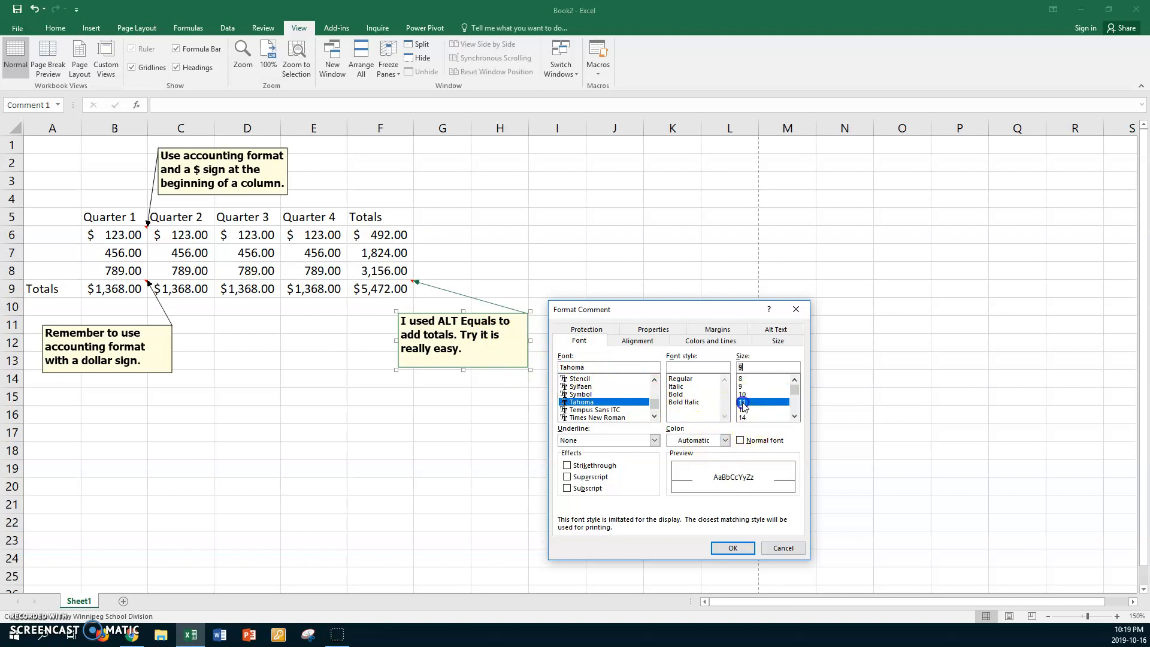
pyautogui.click(725, 441)
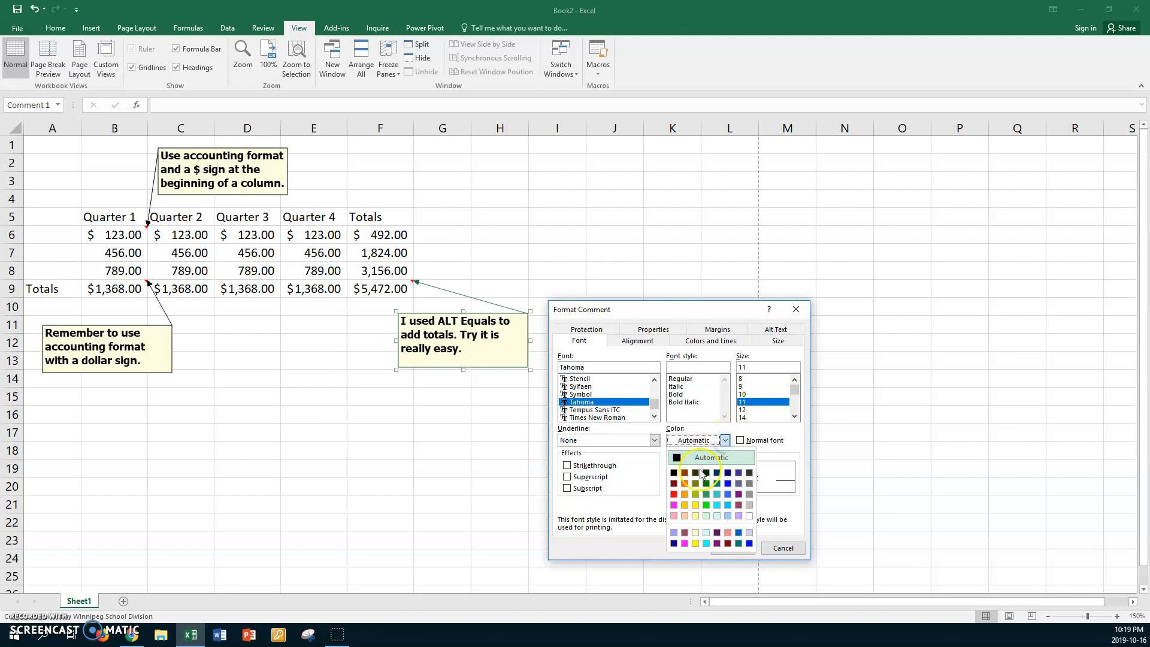
pyautogui.click(673, 505)
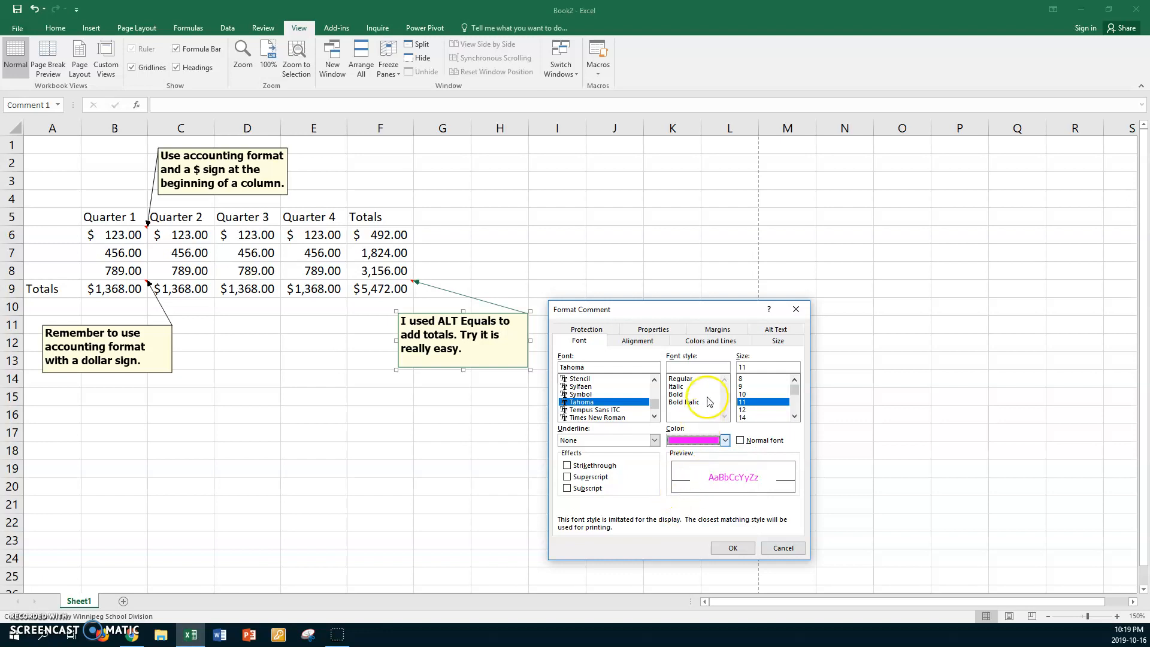
# Step: Set the "I used ALT Equals" comment's fill color to turquoise and its line color to bright green
pyautogui.click(707, 342)
pyautogui.click(706, 342)
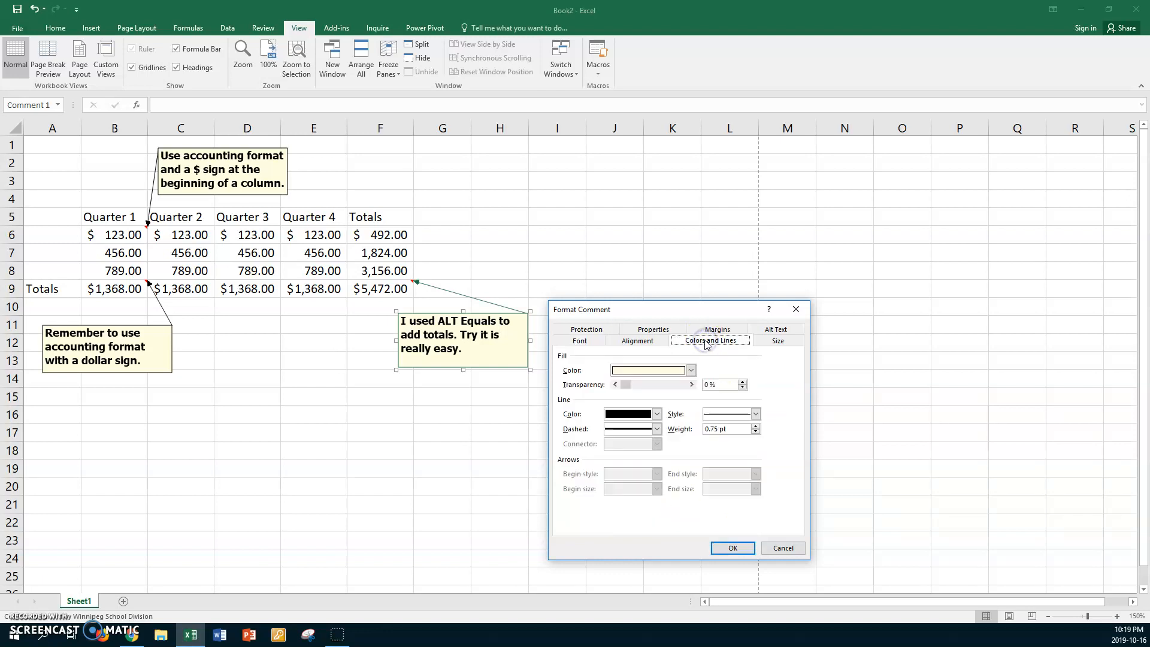
pyautogui.click(691, 370)
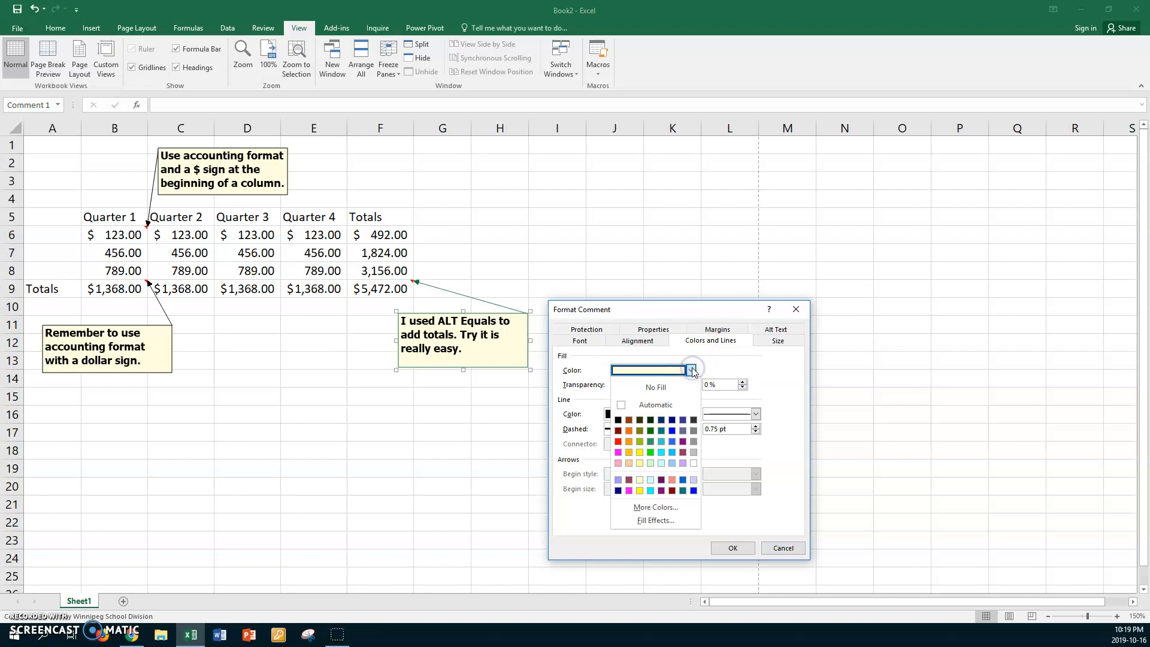
pyautogui.click(673, 453)
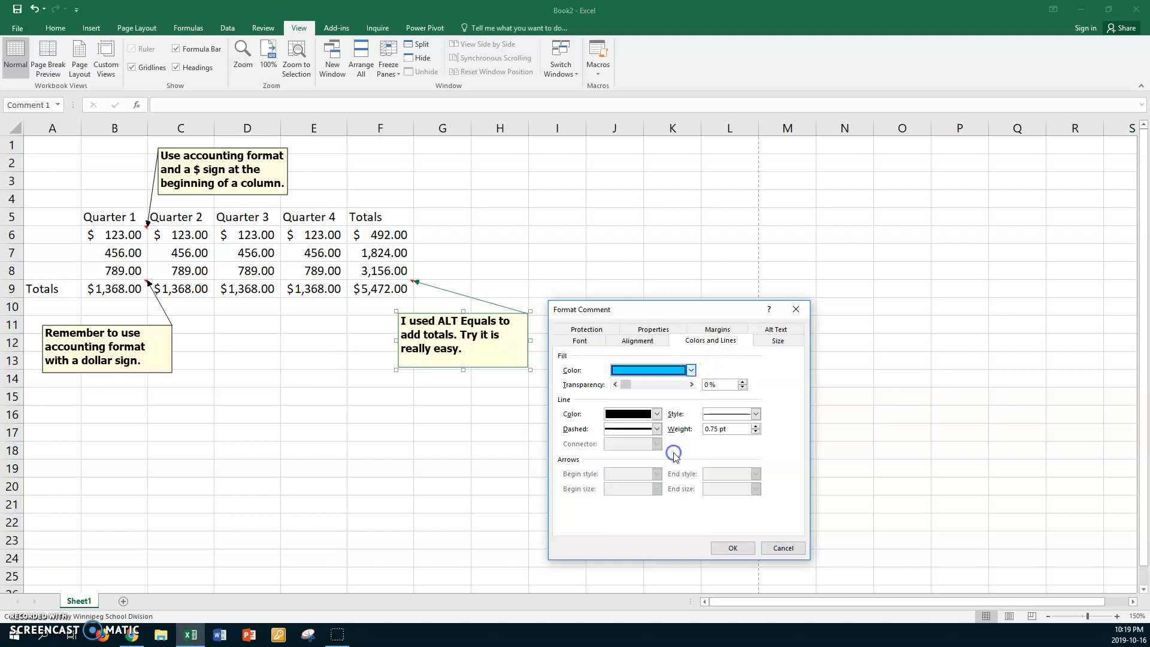
pyautogui.click(694, 371)
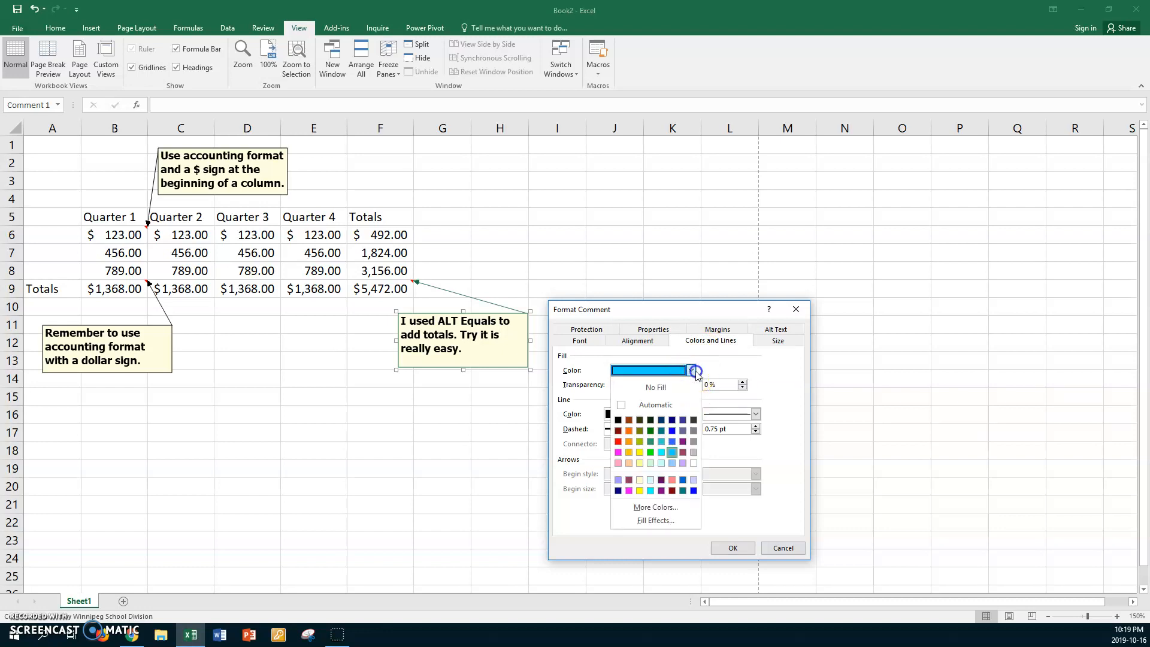
pyautogui.click(662, 453)
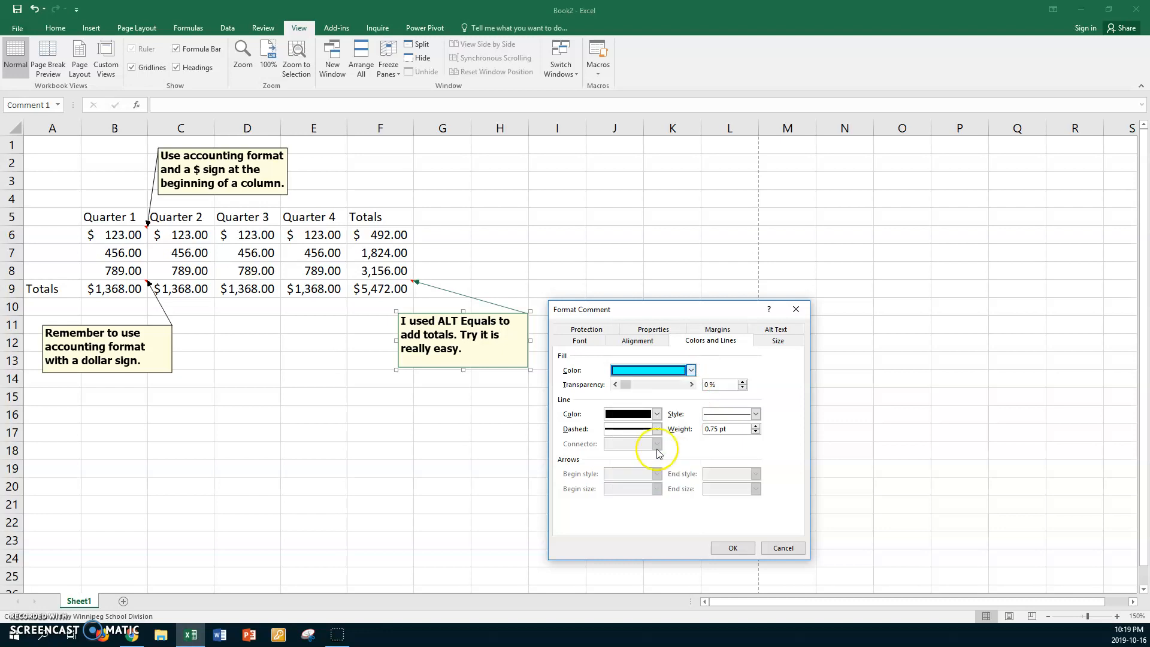
pyautogui.click(657, 414)
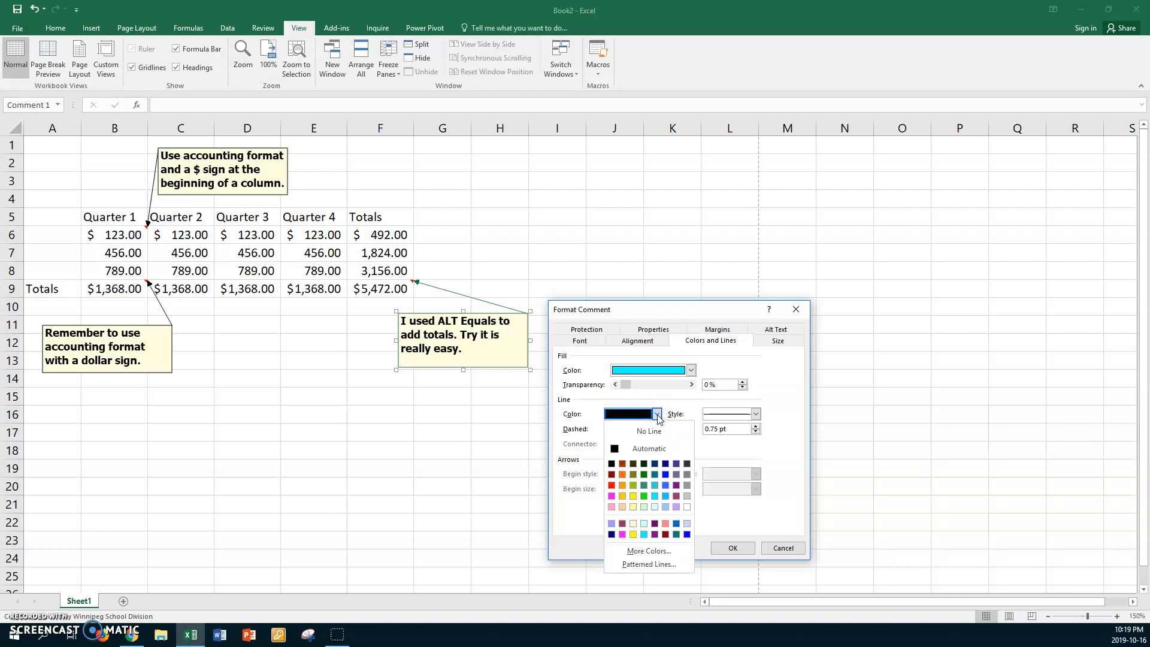
pyautogui.click(643, 496)
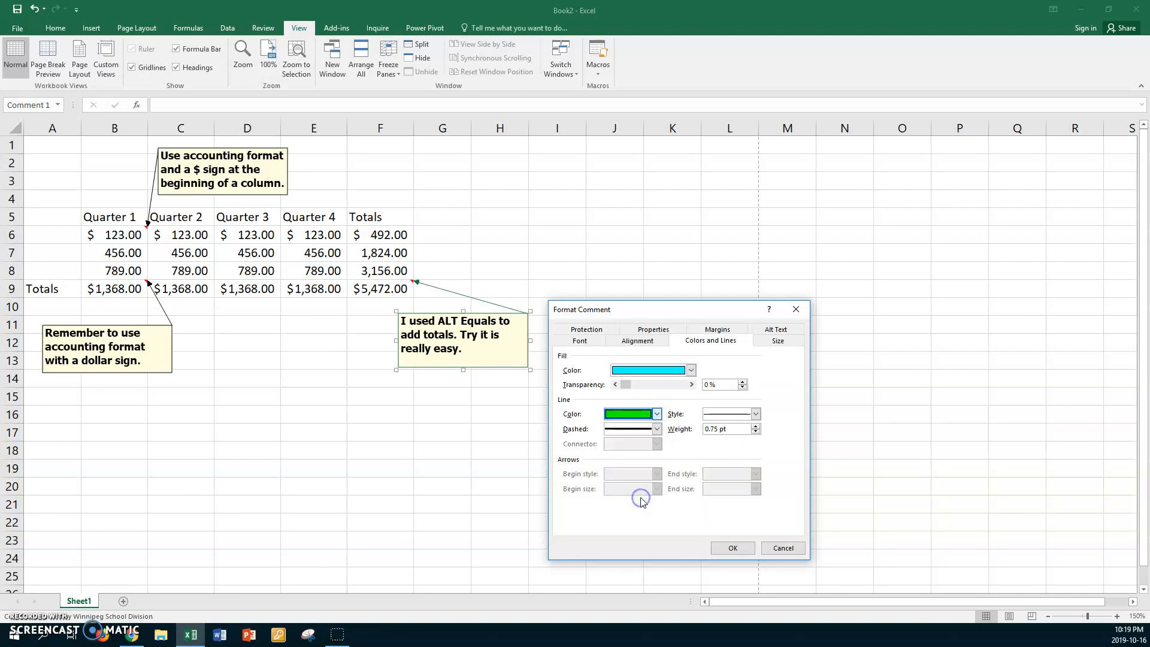
# Step: Set the "I used ALT Equals" comment's border to a 2 pt weight with a dotted dash style and apply the formatting
pyautogui.click(756, 414)
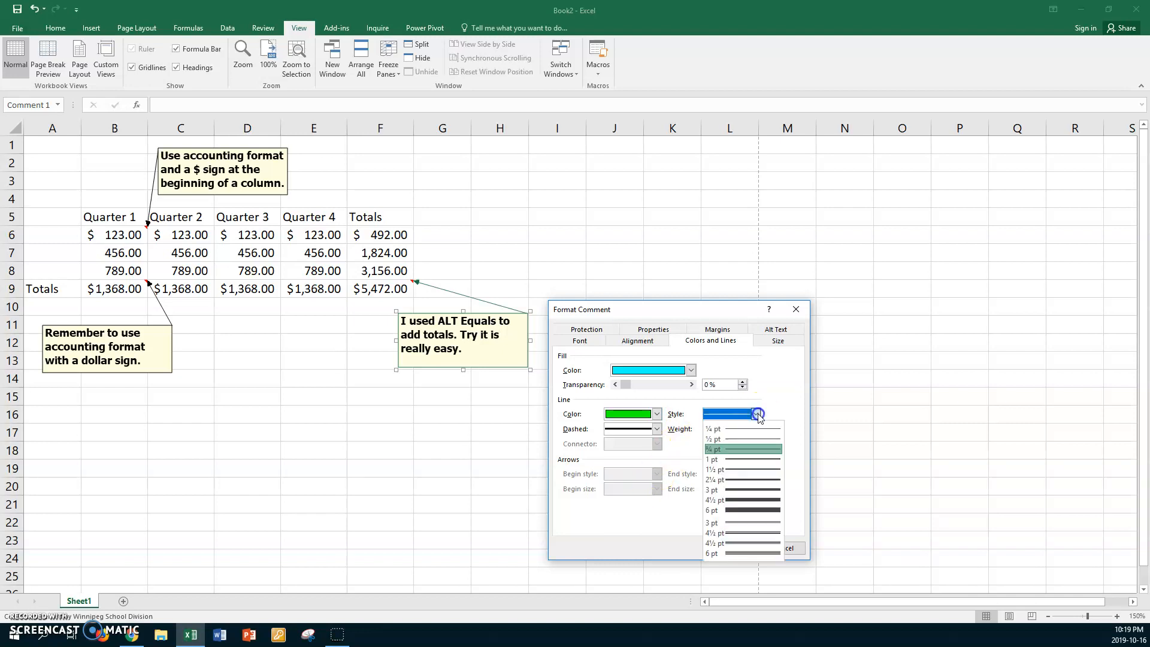
pyautogui.click(750, 470)
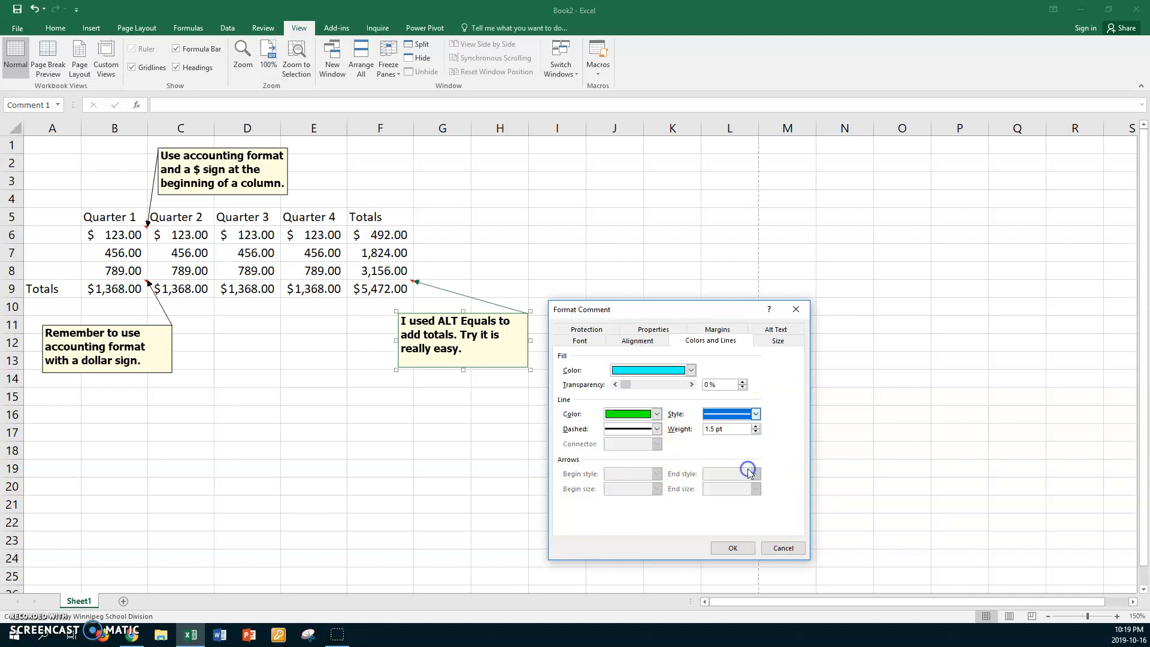
pyautogui.click(755, 425)
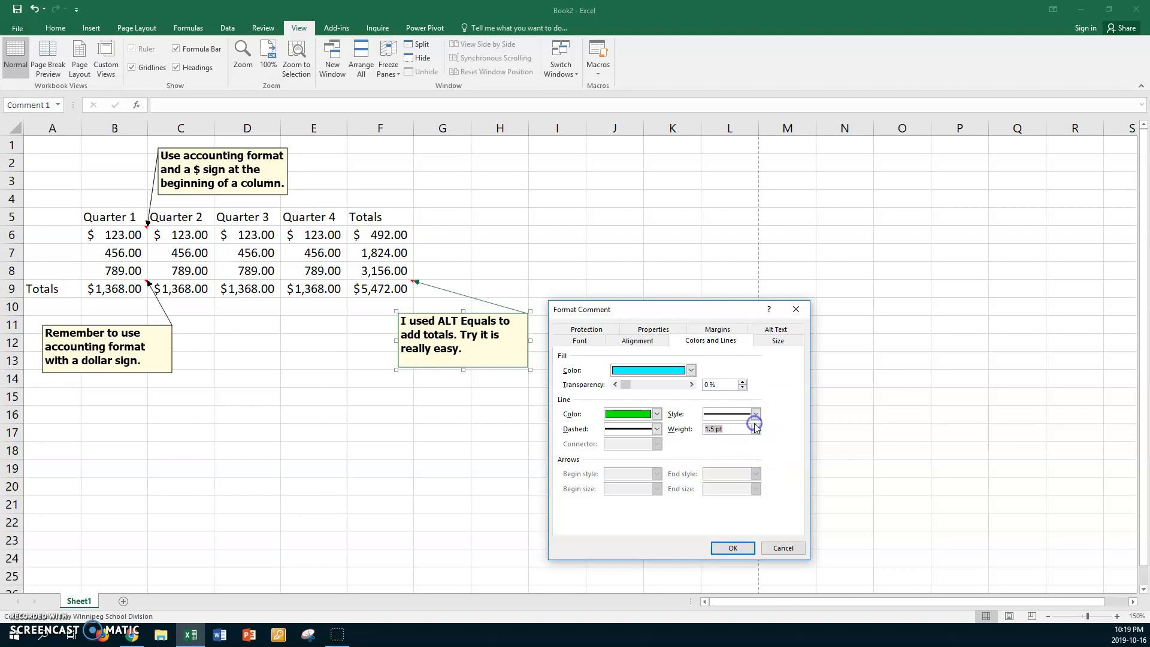
pyautogui.click(755, 426)
pyautogui.click(755, 426)
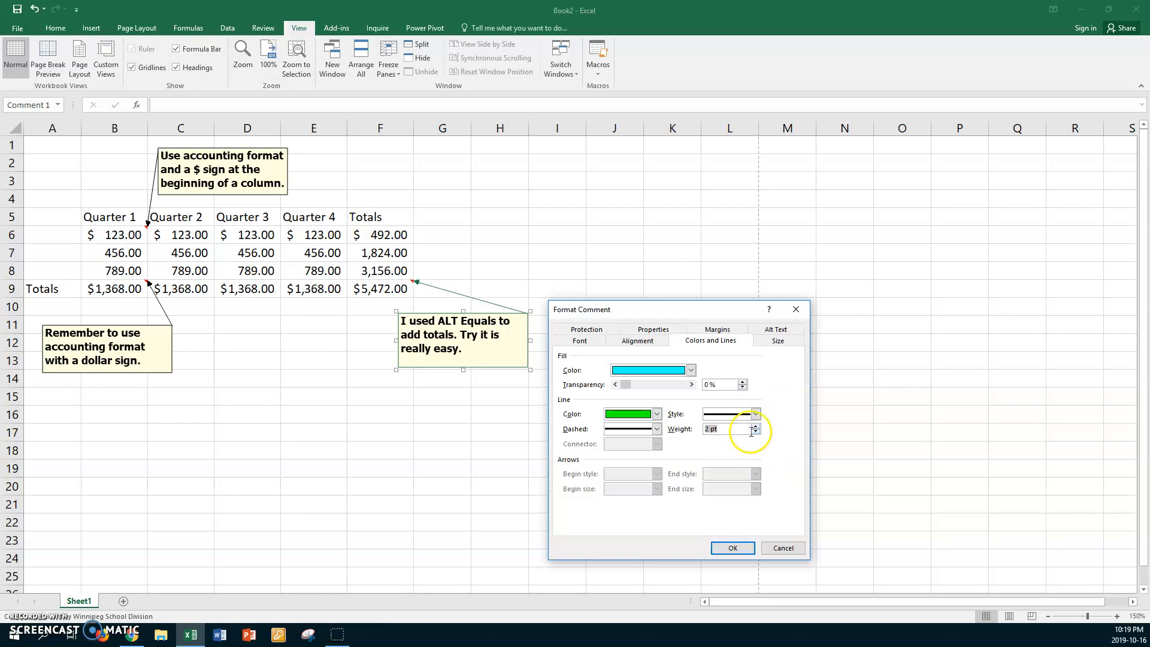
pyautogui.click(656, 429)
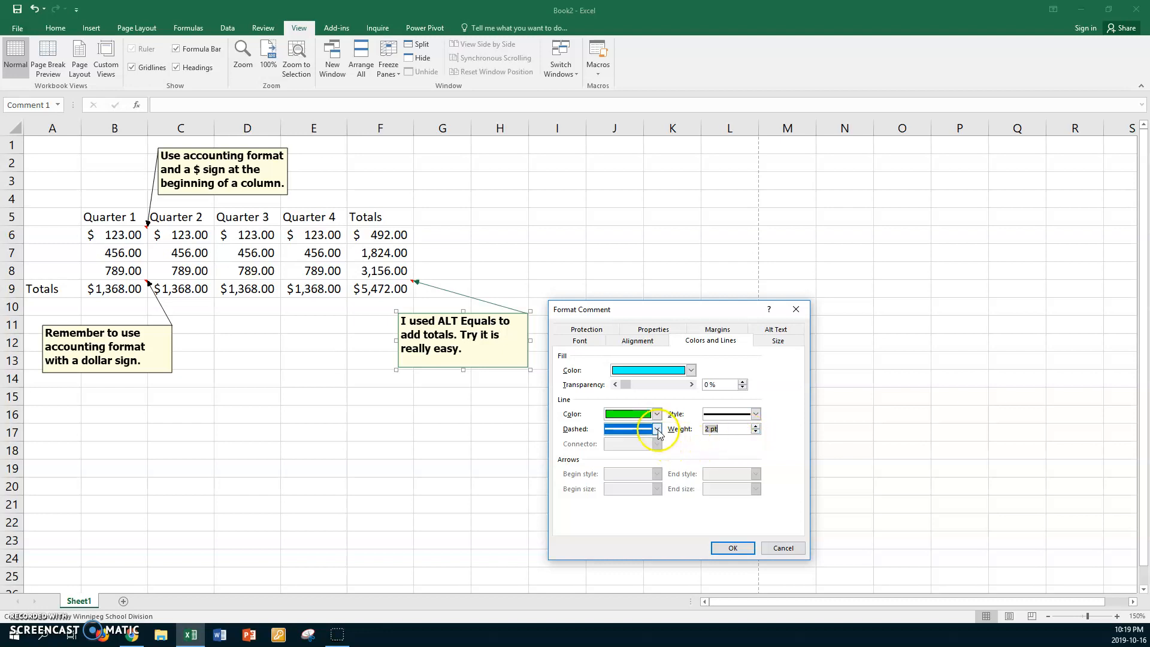
pyautogui.click(649, 453)
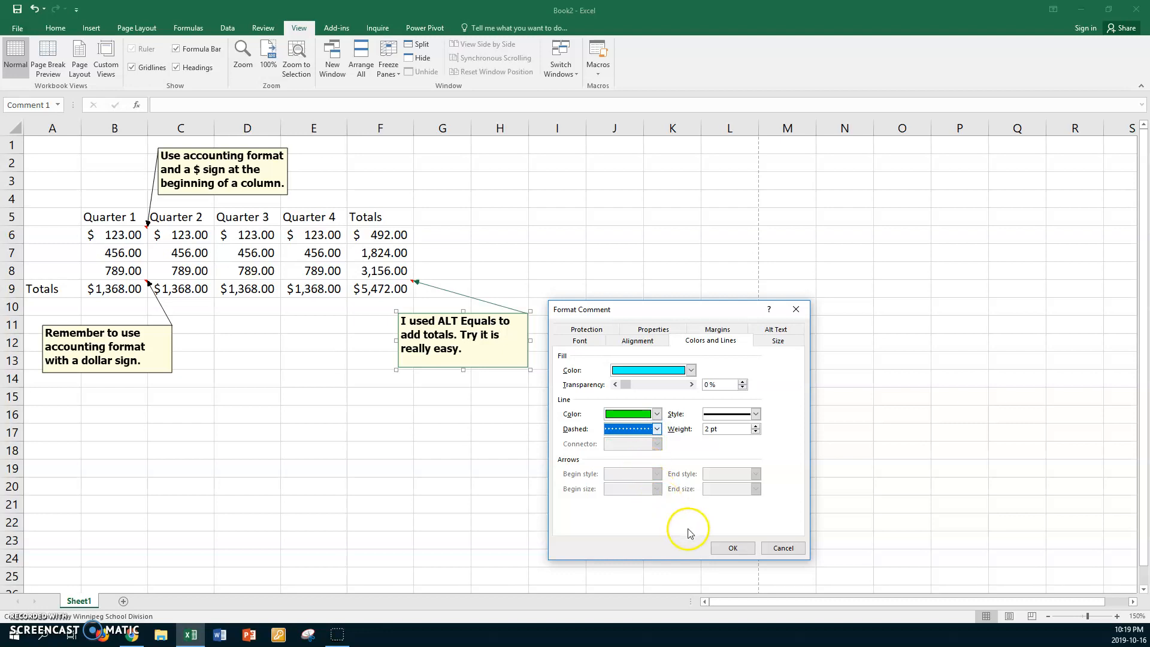
pyautogui.click(722, 550)
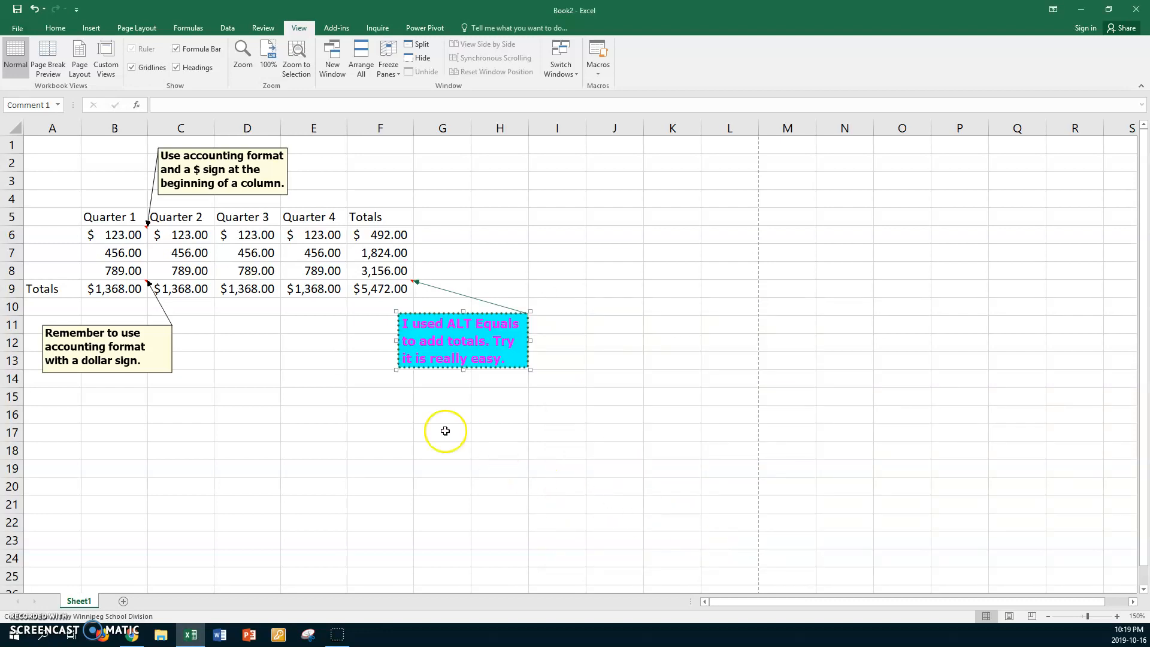
pyautogui.click(355, 361)
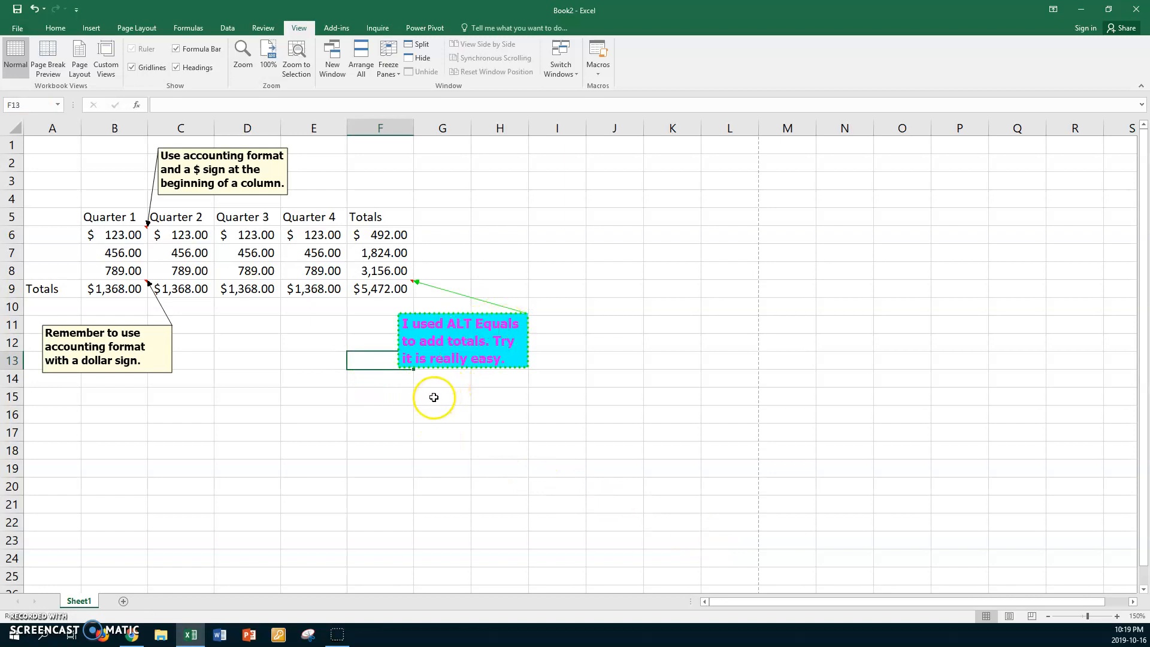
pyautogui.click(203, 361)
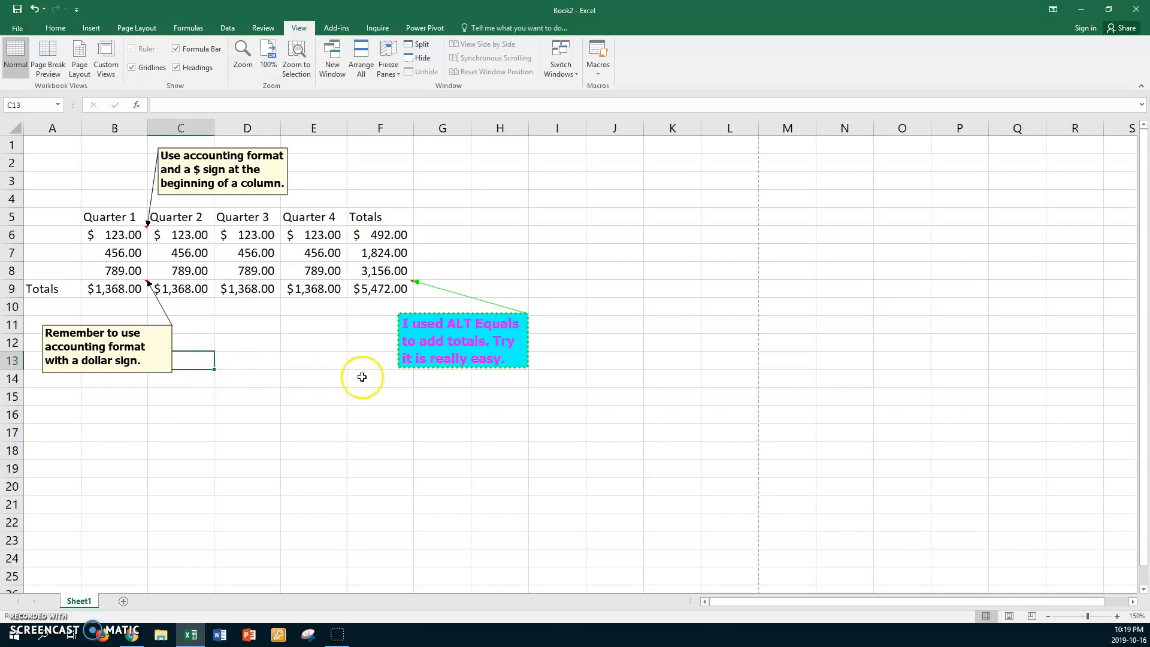
pyautogui.click(140, 325)
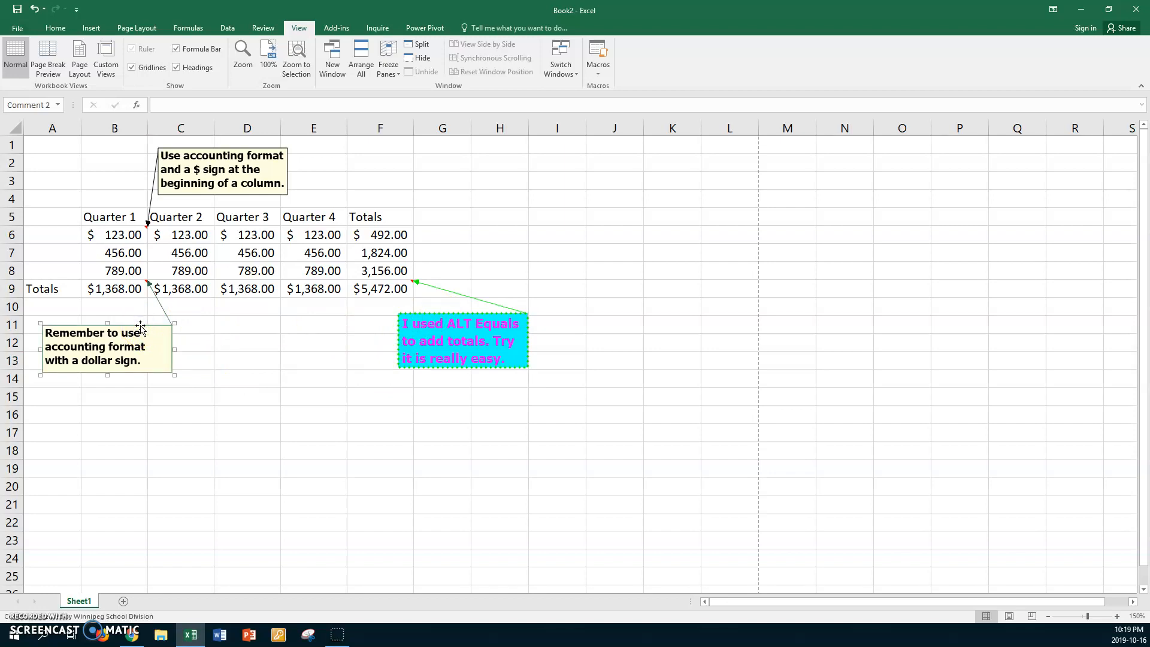
pyautogui.rightClick(140, 325)
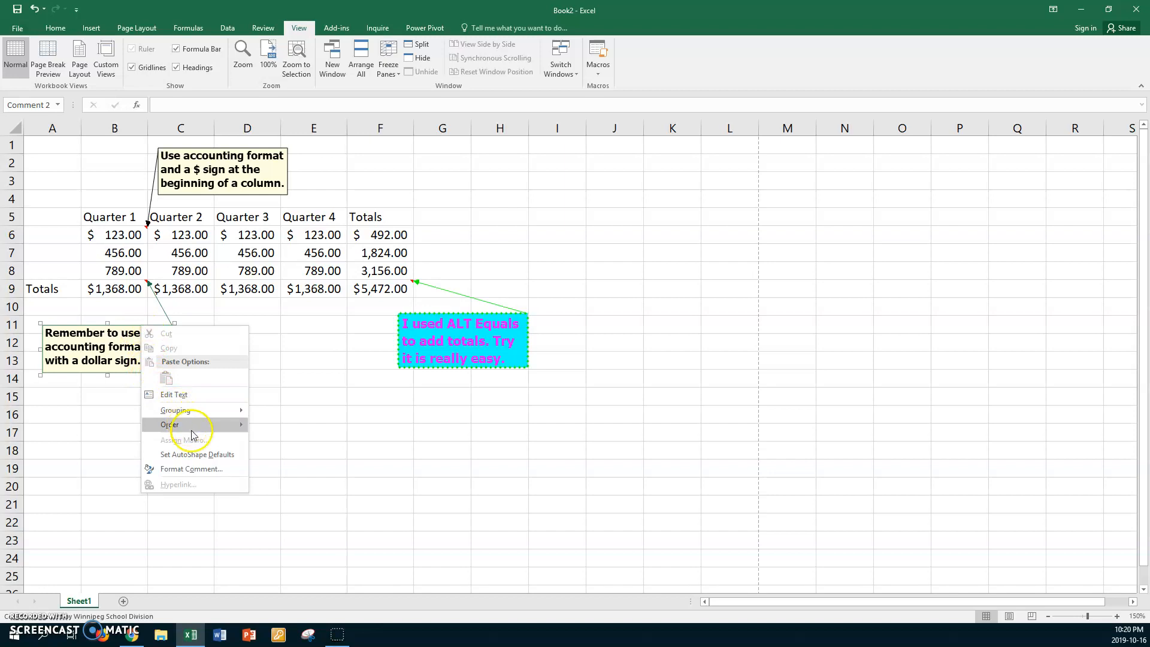
pyautogui.click(120, 372)
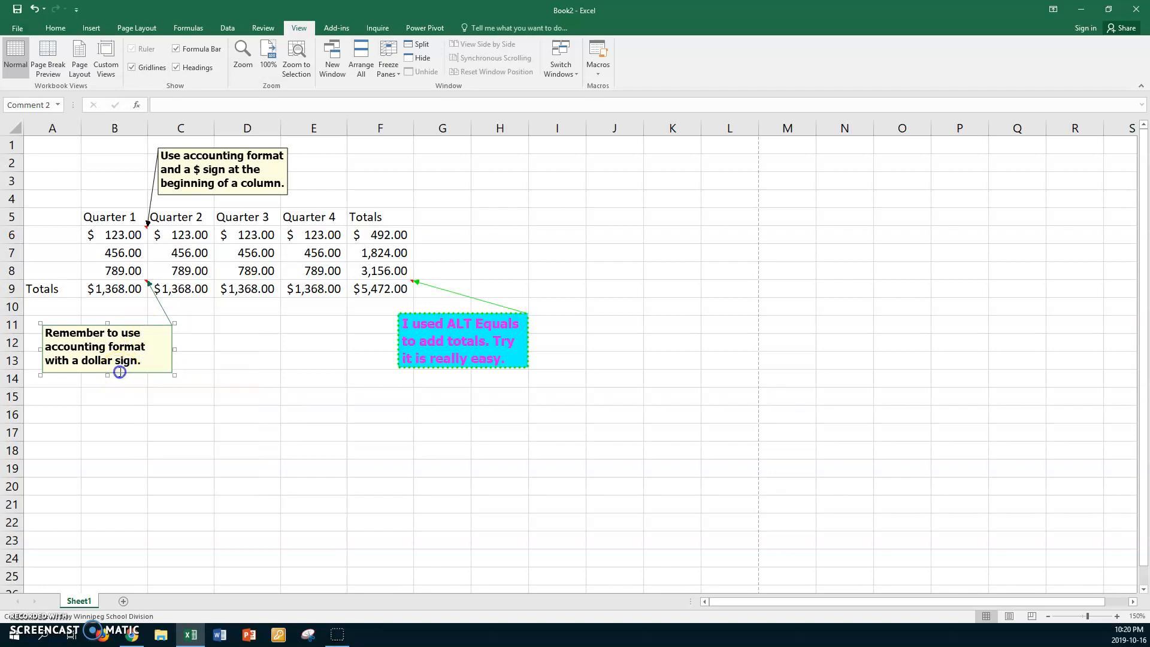
pyautogui.click(138, 328)
pyautogui.rightClick(138, 325)
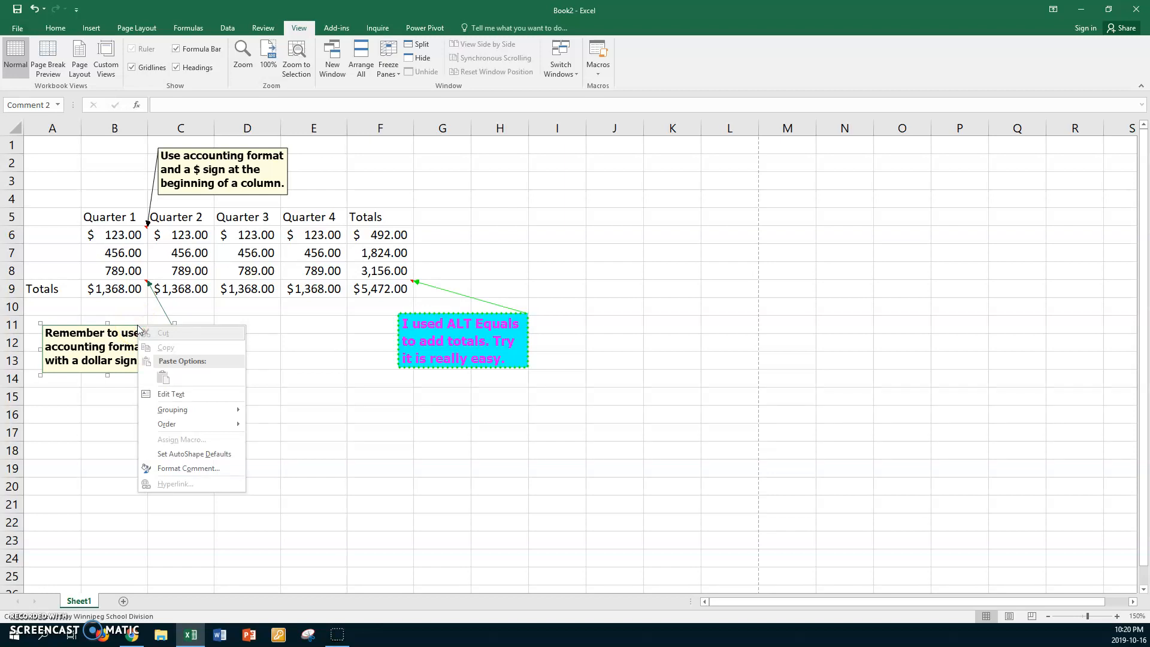
pyautogui.click(63, 336)
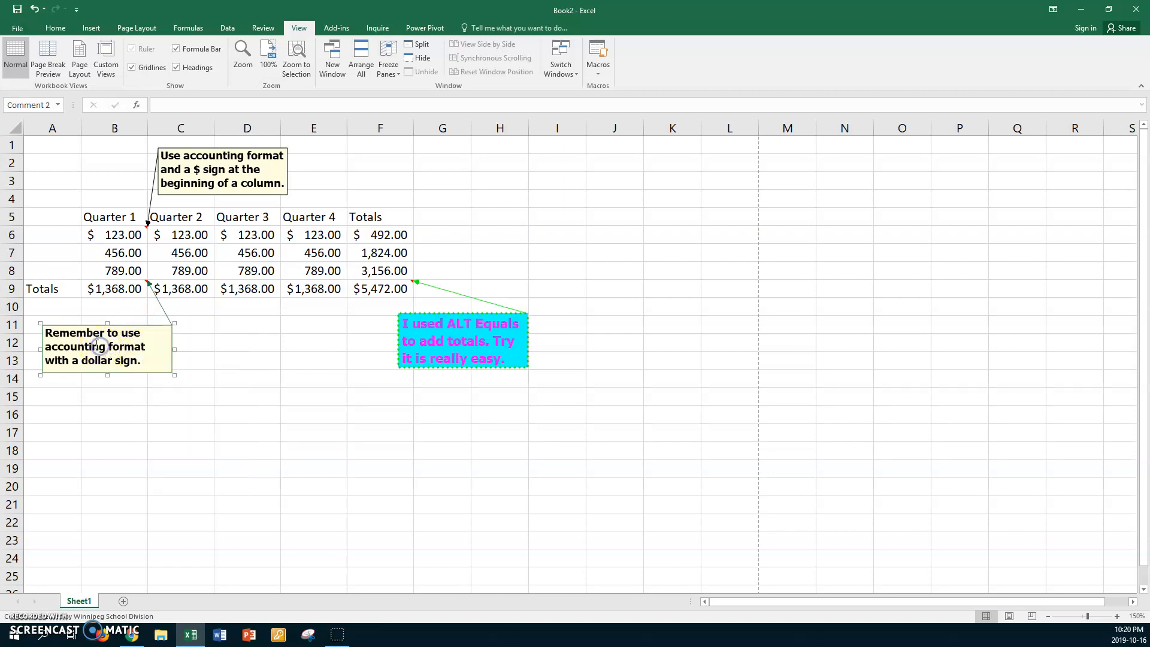
# Step: Append "This format is required for a total." to the end of the "Remember to use accounting format" comment
pyautogui.click(67, 337)
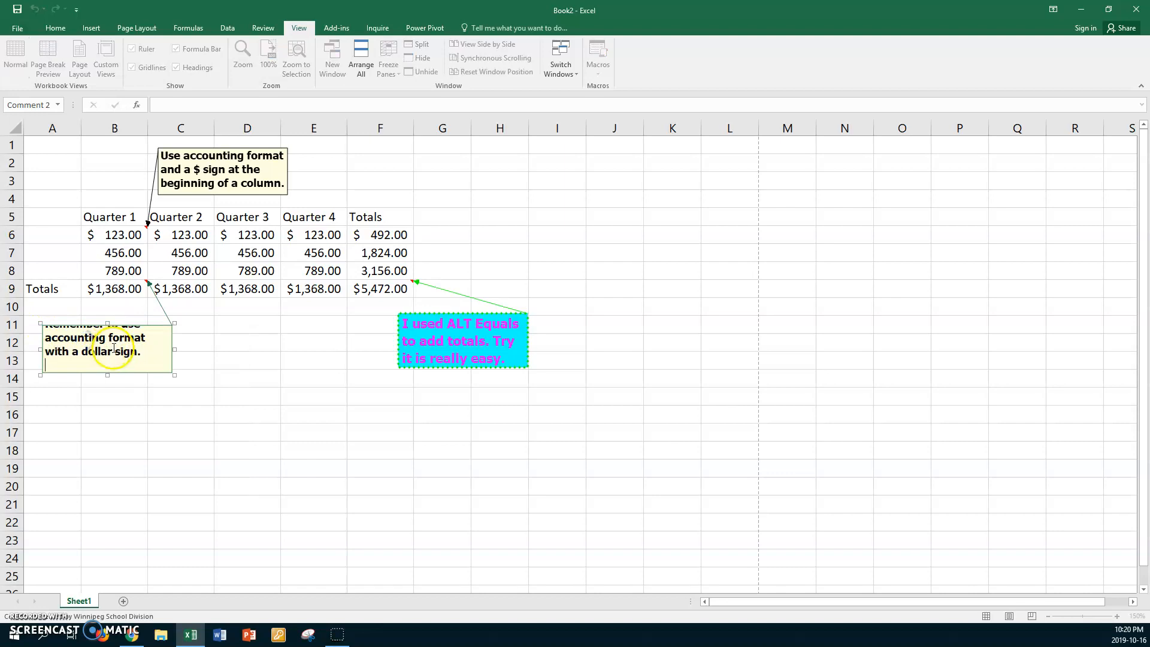
pyautogui.moveTo(150, 355); pyautogui.dragTo(52, 326)
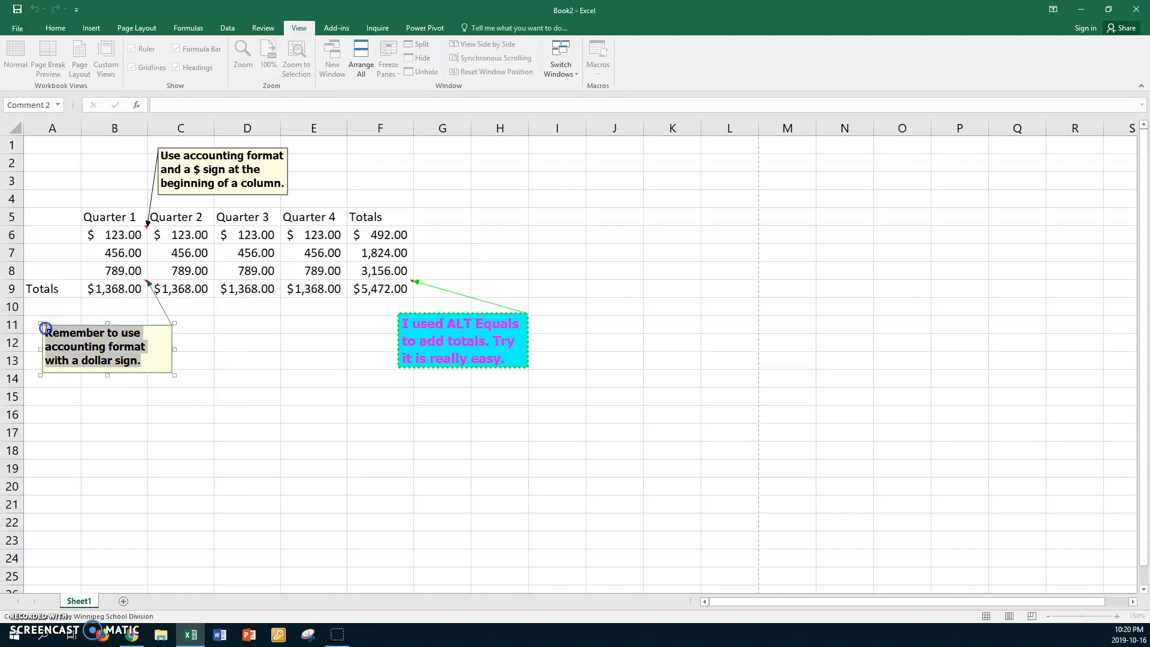
pyautogui.click(153, 361)
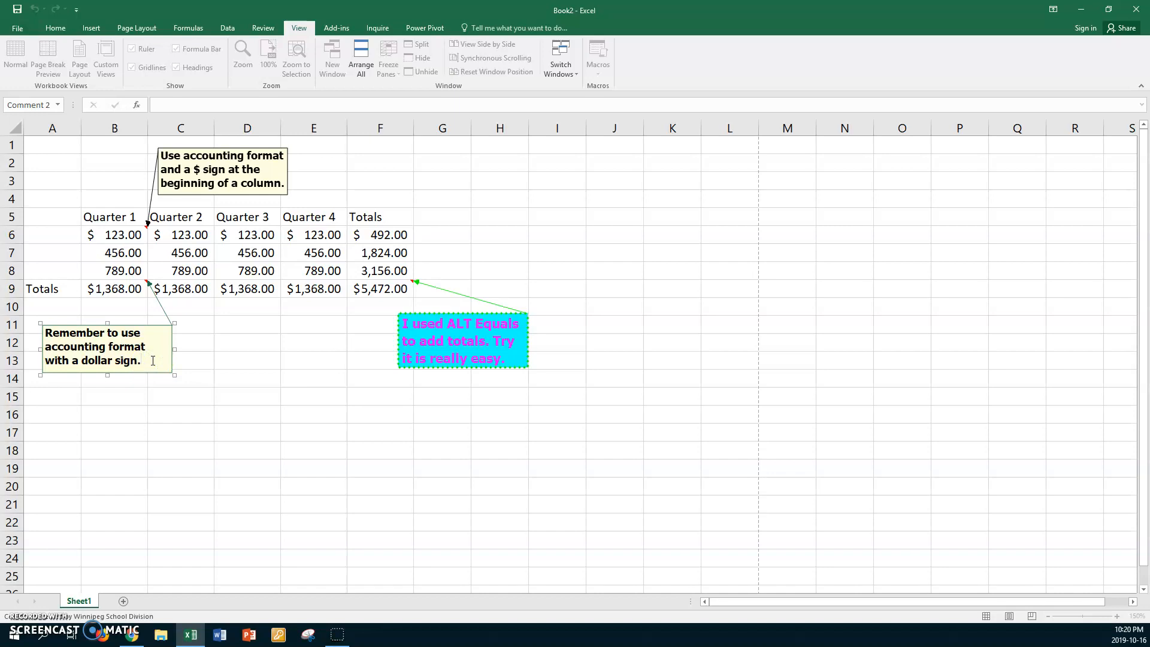
pyautogui.write('This format is re')
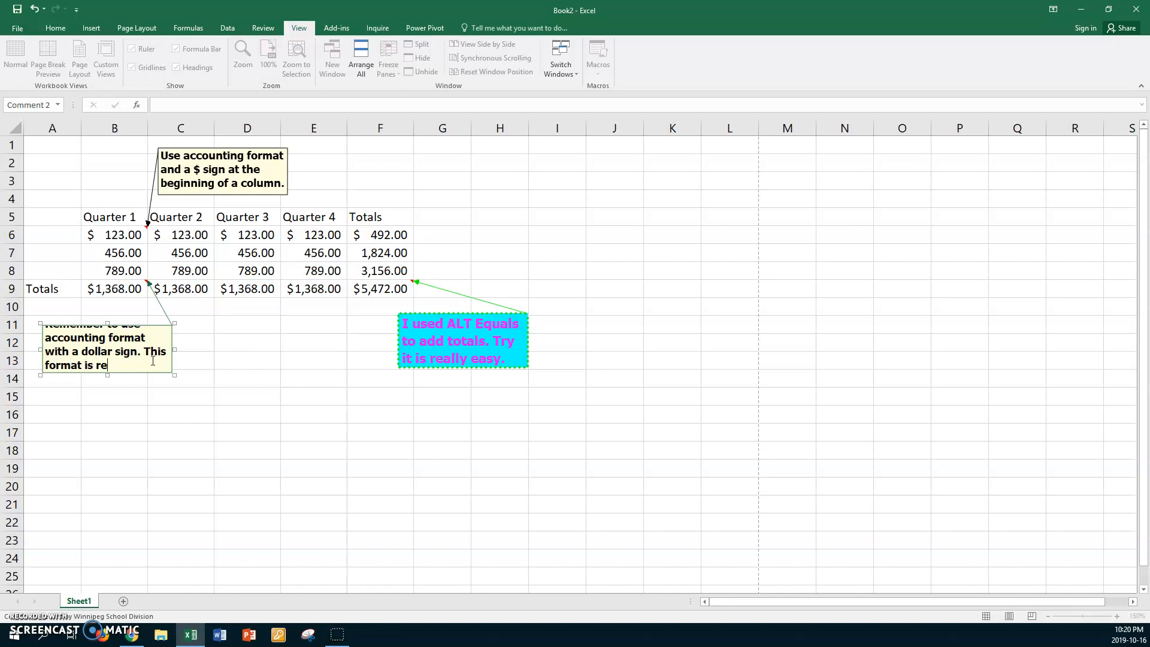
pyautogui.write('r a total.')
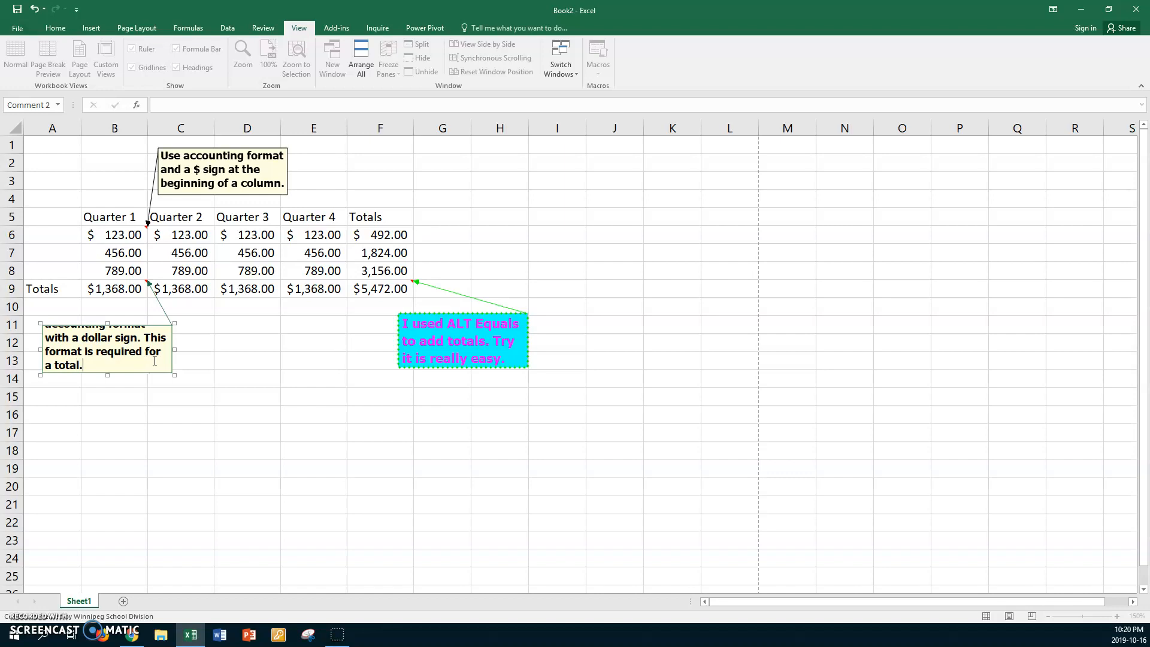
pyautogui.click(240, 341)
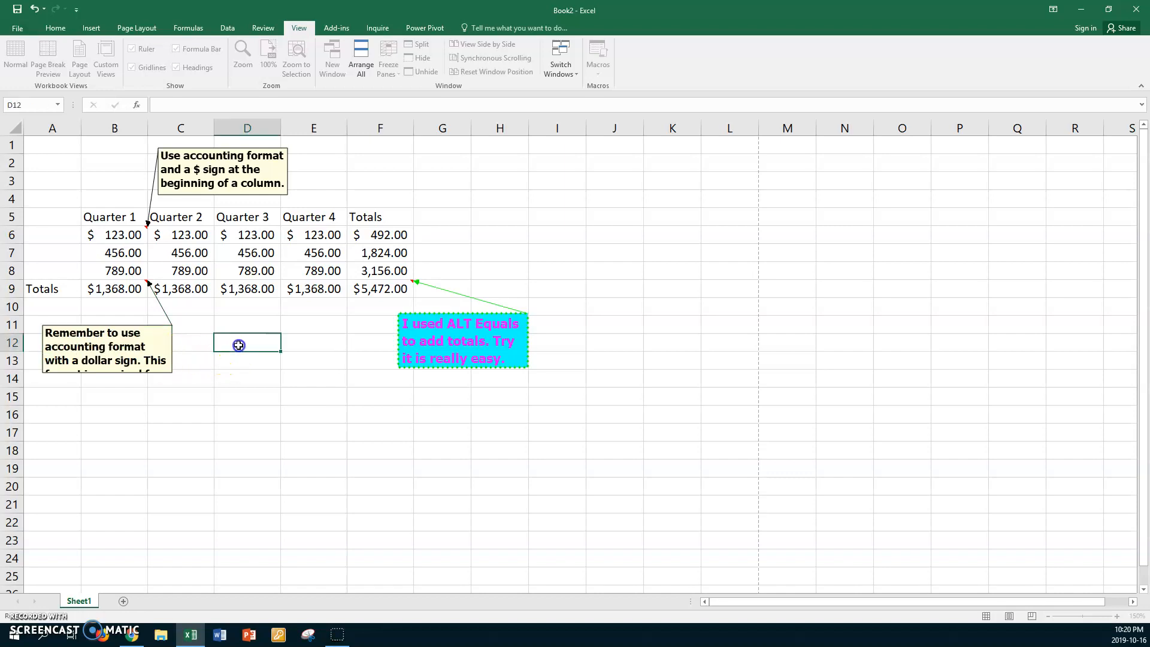
# Step: Resize the "Remember to use accounting format" comment box, making it slightly narrower and tall enough to fit all its text
pyautogui.click(138, 346)
pyautogui.click(106, 383)
pyautogui.moveTo(106, 385); pyautogui.dragTo(102, 399)
pyautogui.moveTo(173, 361); pyautogui.dragTo(245, 361)
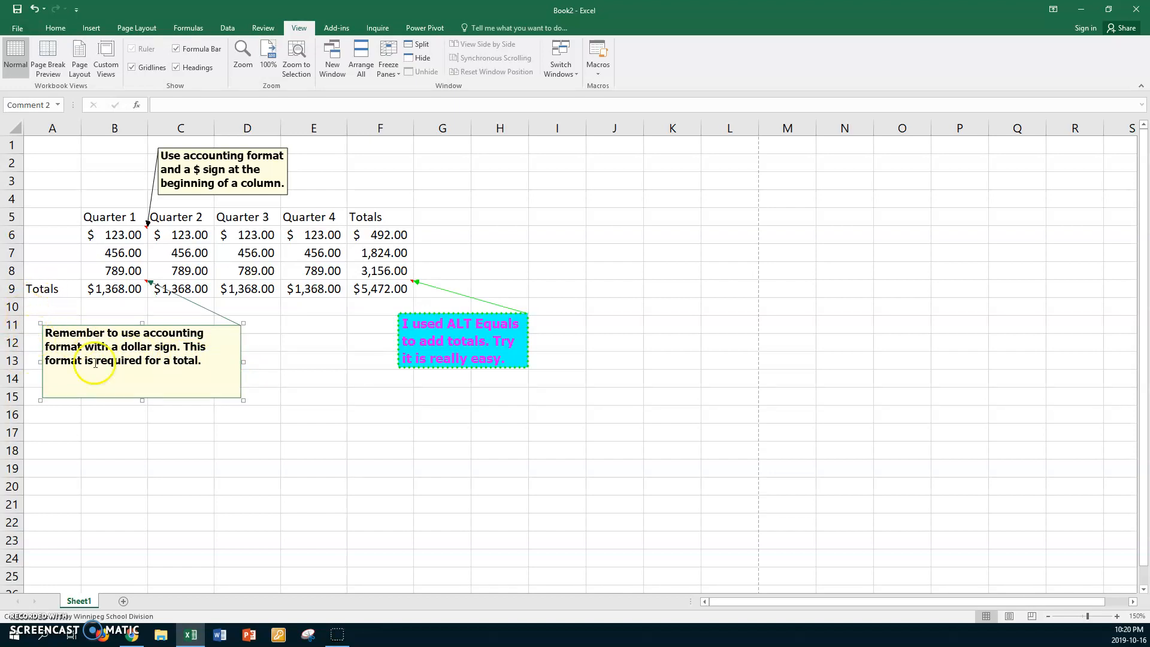
pyautogui.moveTo(243, 362); pyautogui.dragTo(161, 362)
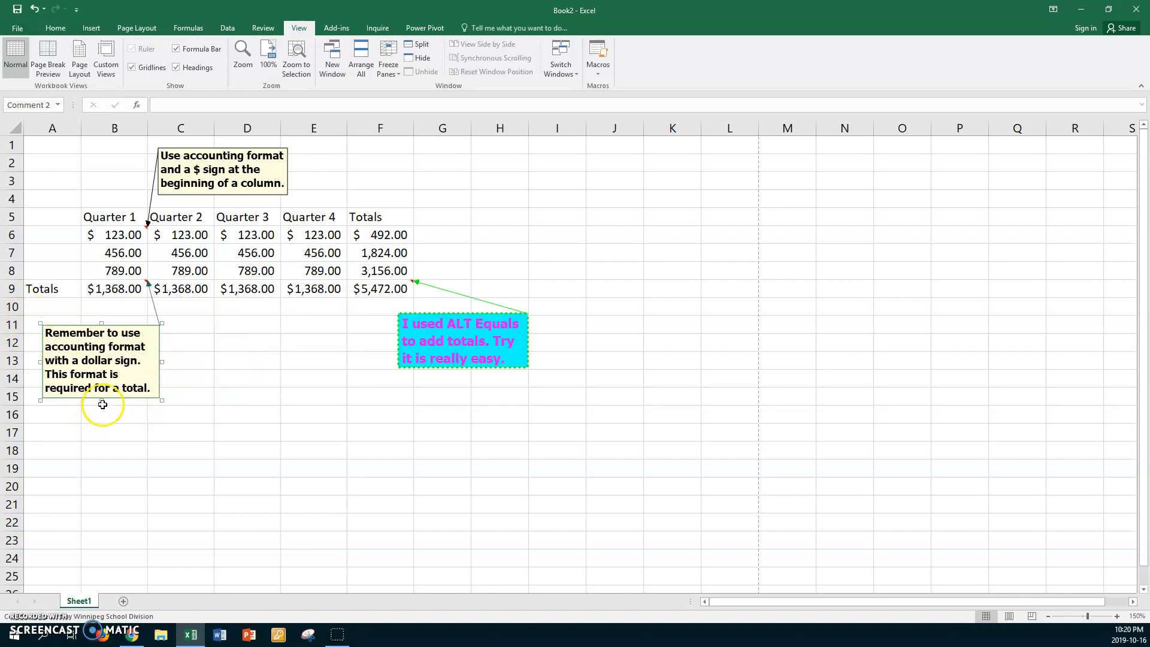
pyautogui.moveTo(102, 400); pyautogui.dragTo(99, 423)
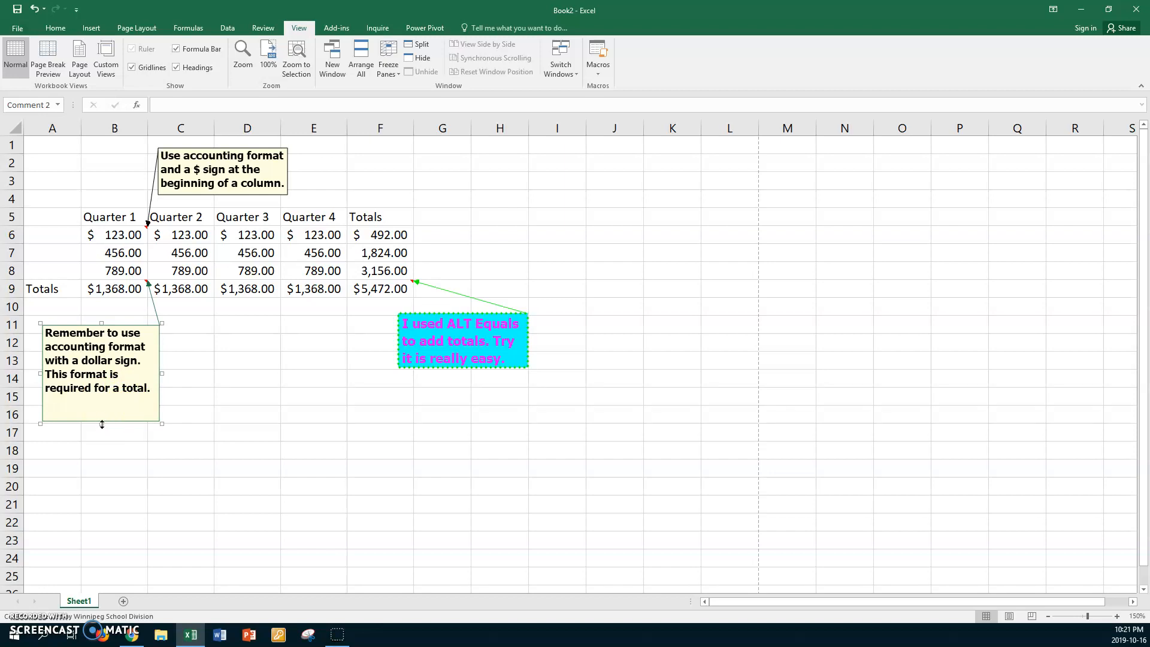
pyautogui.moveTo(102, 424); pyautogui.dragTo(101, 406)
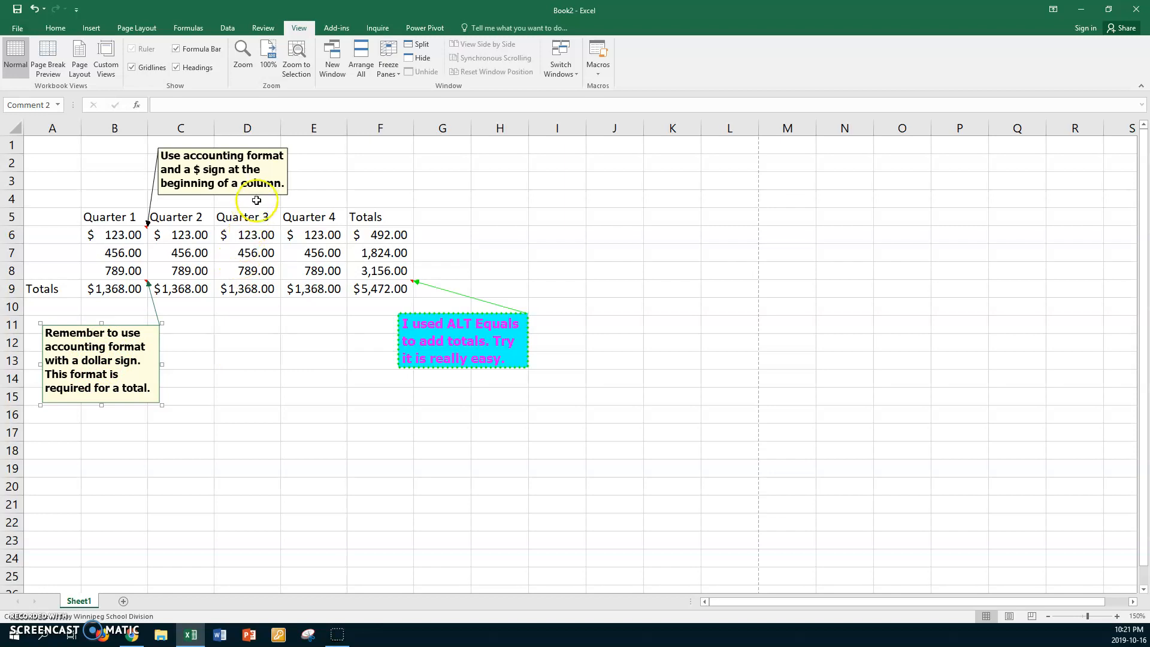
# Step: Delete the "Use accounting format and a $ sign" comment from cell B6
pyautogui.click(256, 197)
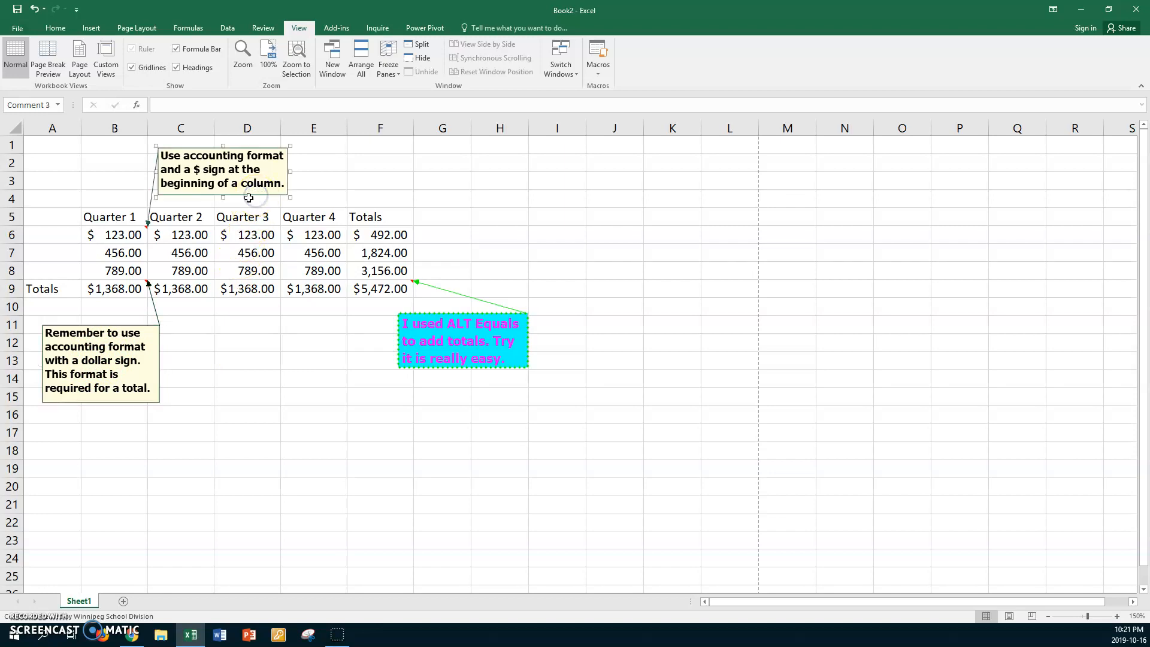
pyautogui.click(118, 234)
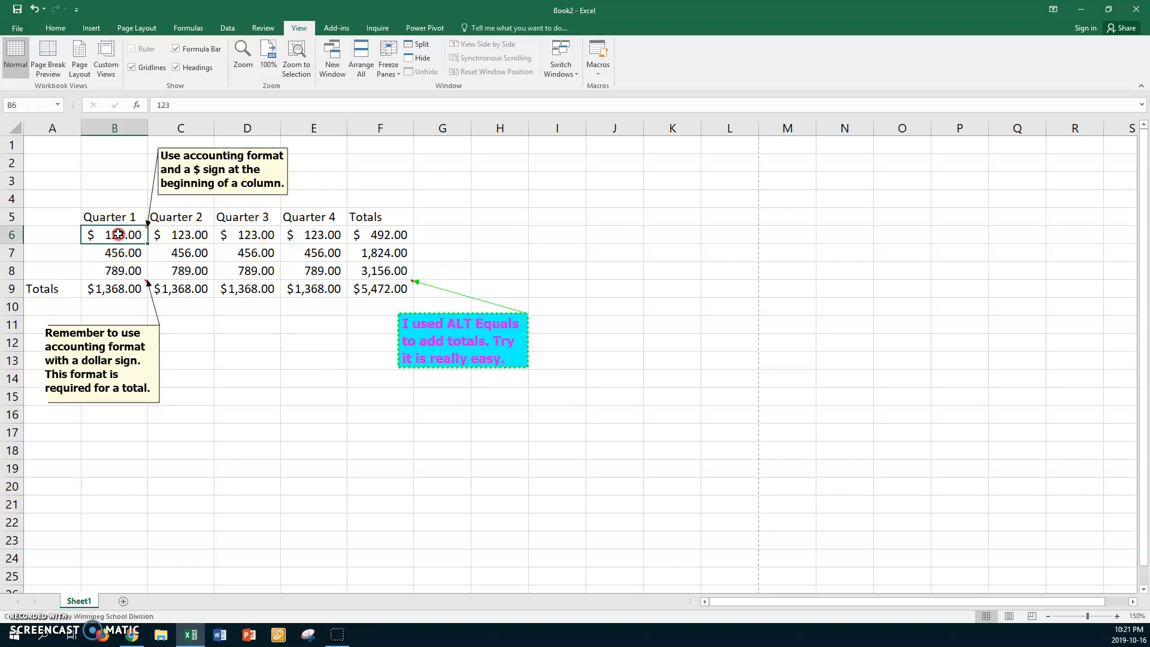
pyautogui.rightClick(119, 235)
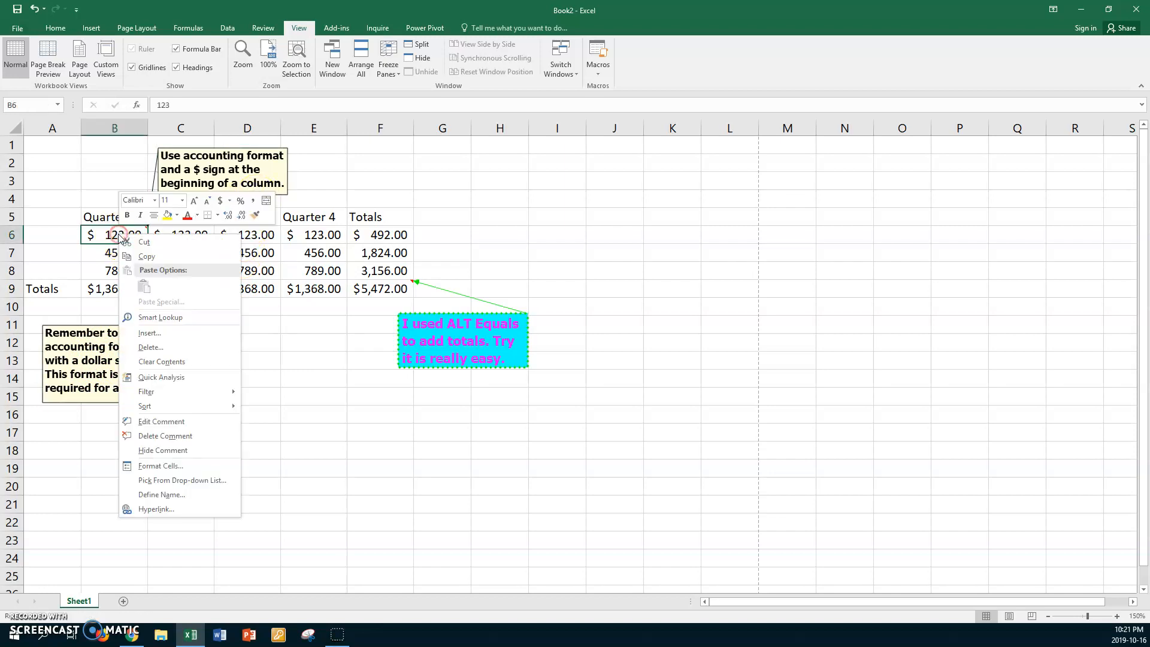
pyautogui.click(177, 436)
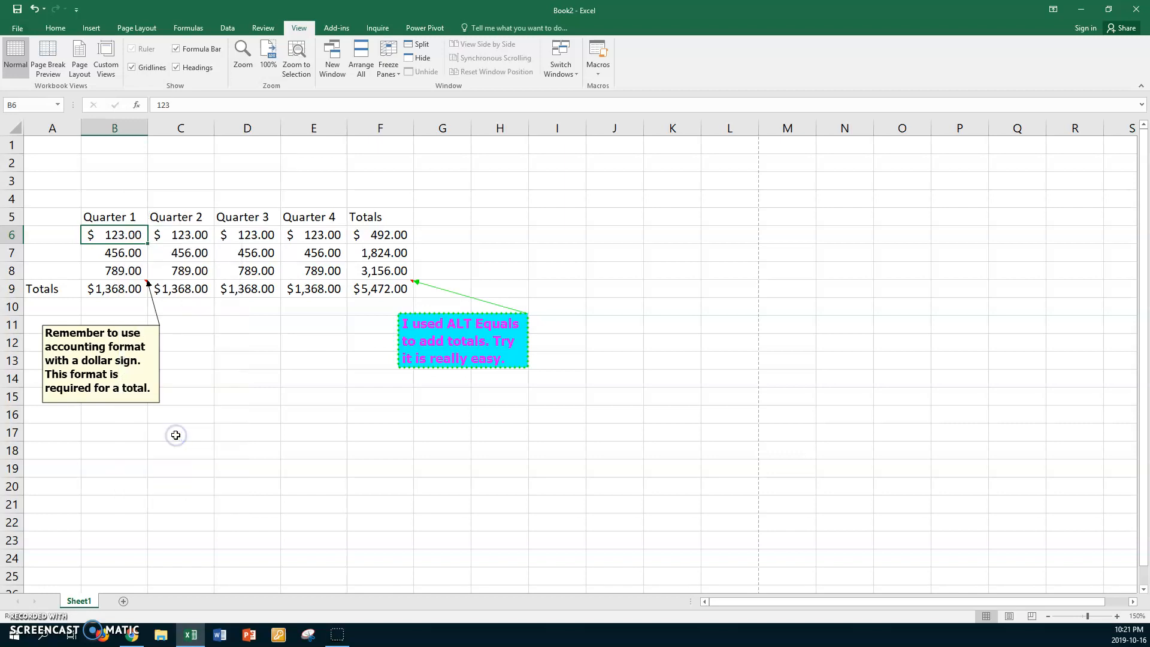
pyautogui.click(251, 375)
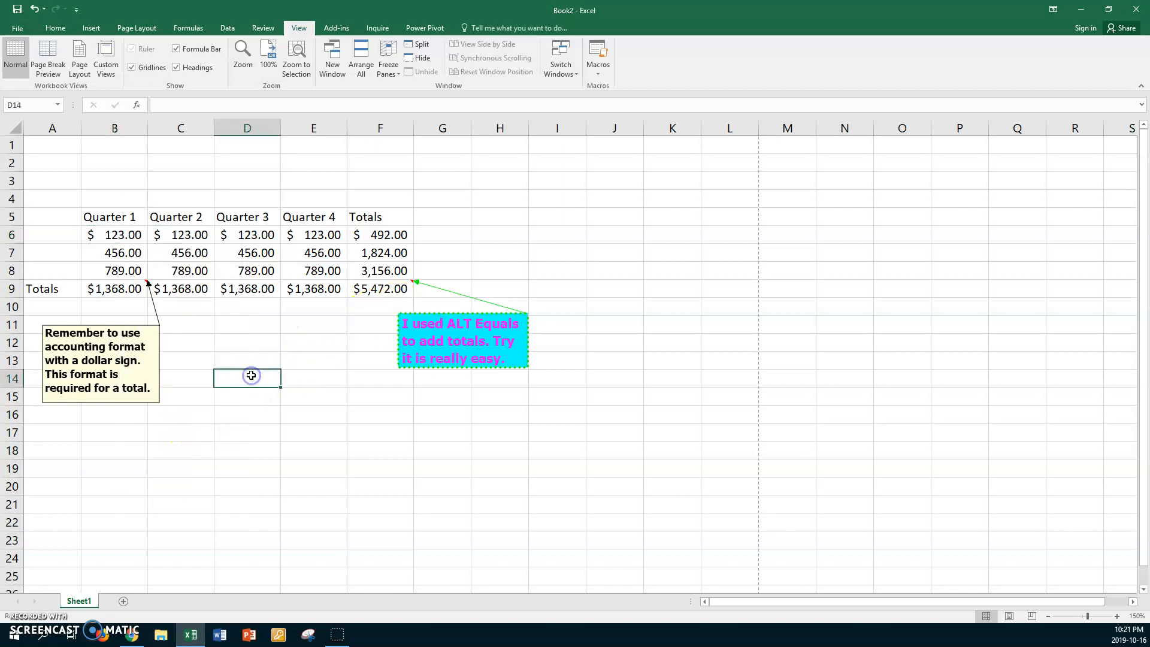
# Step: Check the remaining comments on the second print preview page, return to the worksheet and select cell B9
pyautogui.click(16, 30)
pyautogui.click(23, 172)
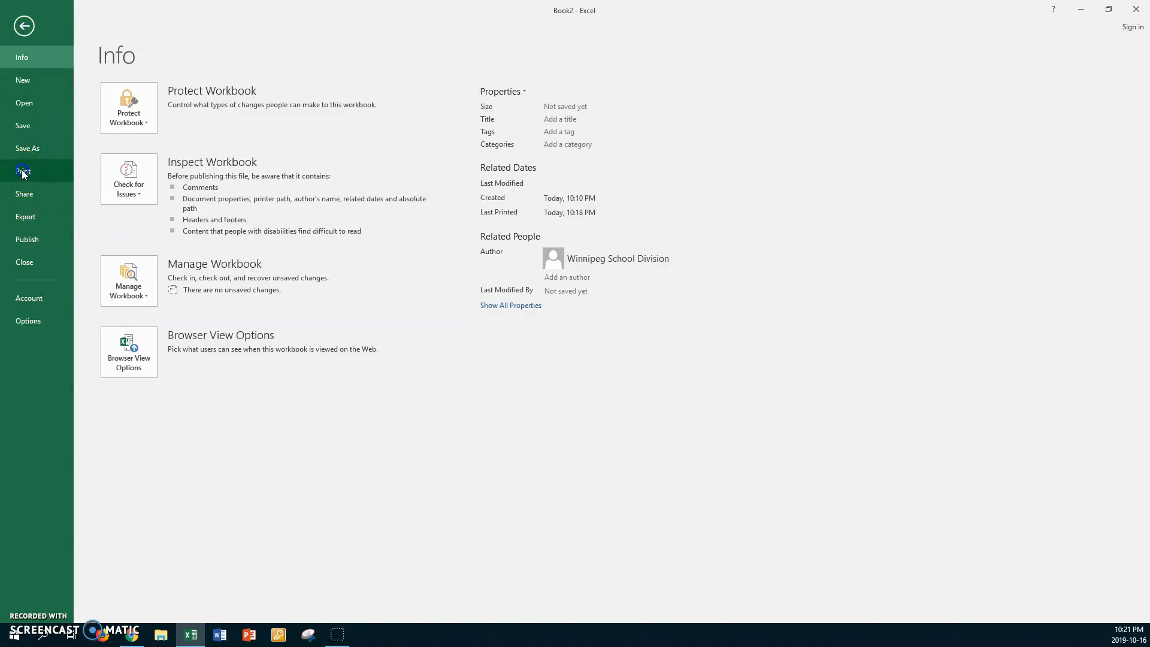
pyautogui.click(210, 399)
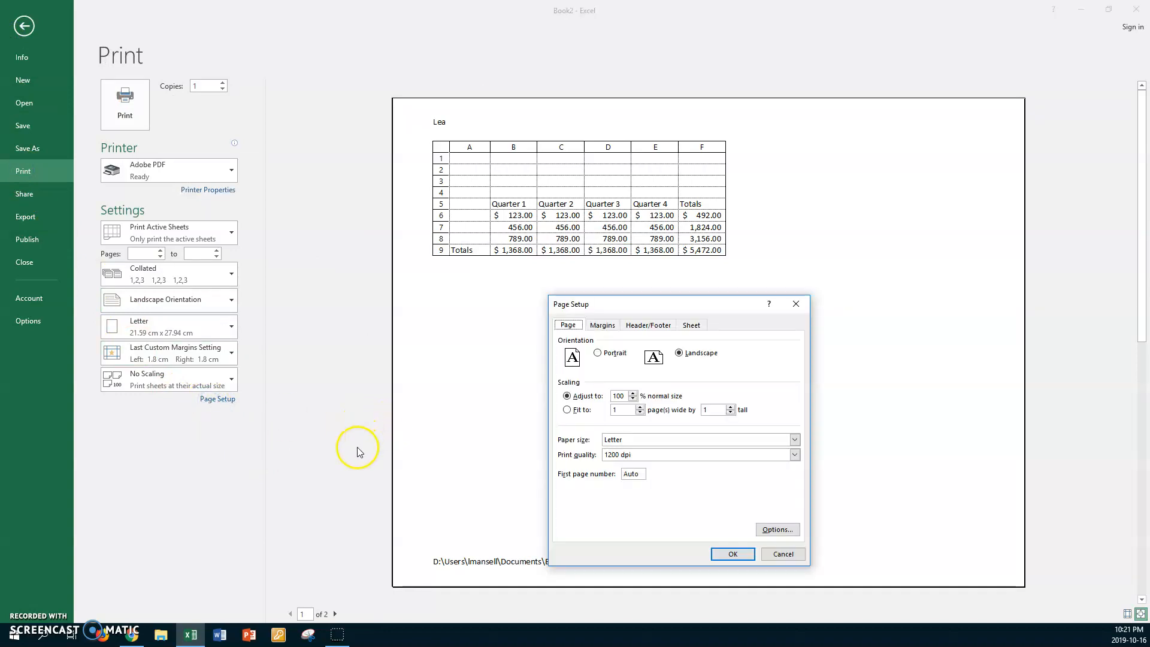
pyautogui.click(777, 552)
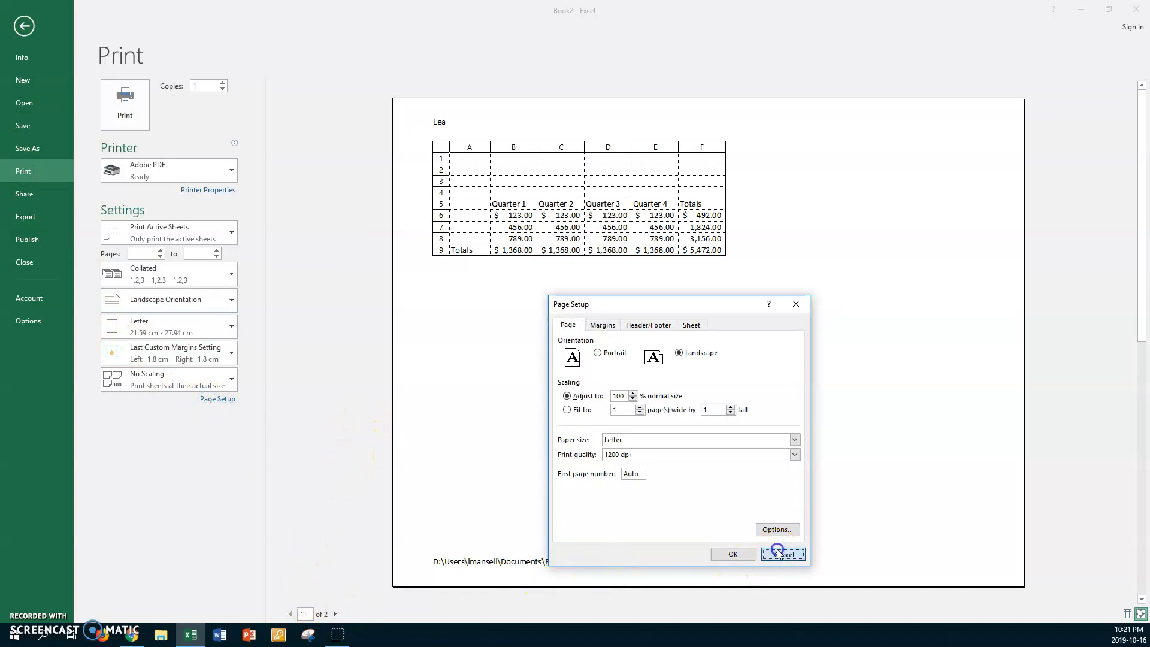
pyautogui.click(334, 613)
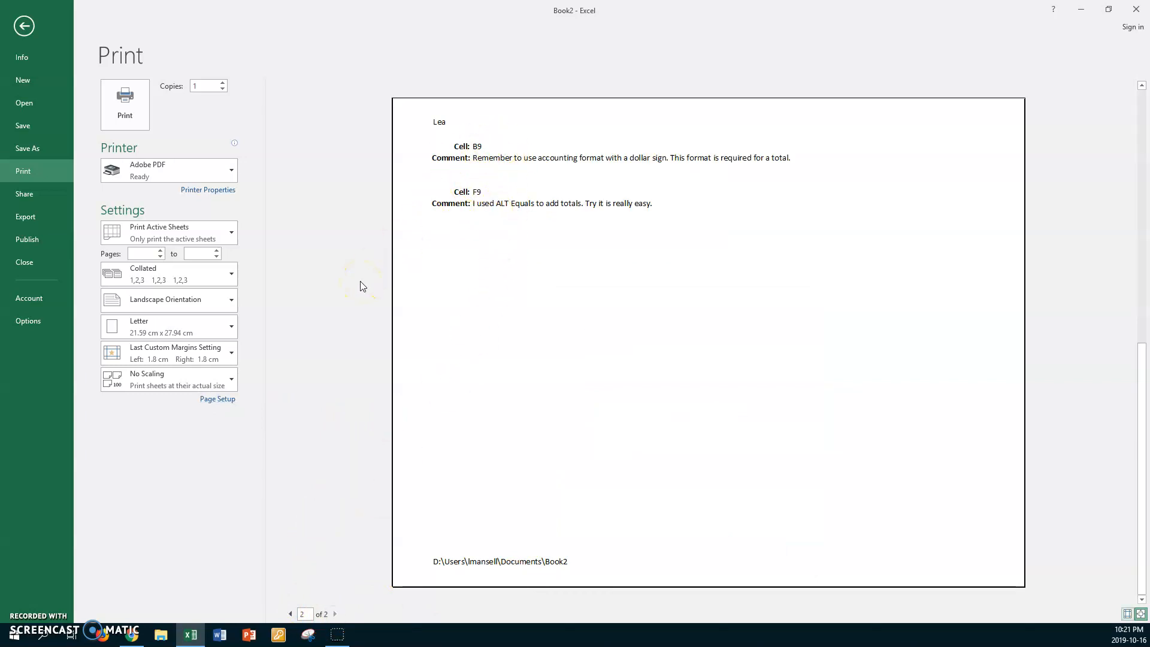
pyautogui.click(289, 614)
pyautogui.click(24, 26)
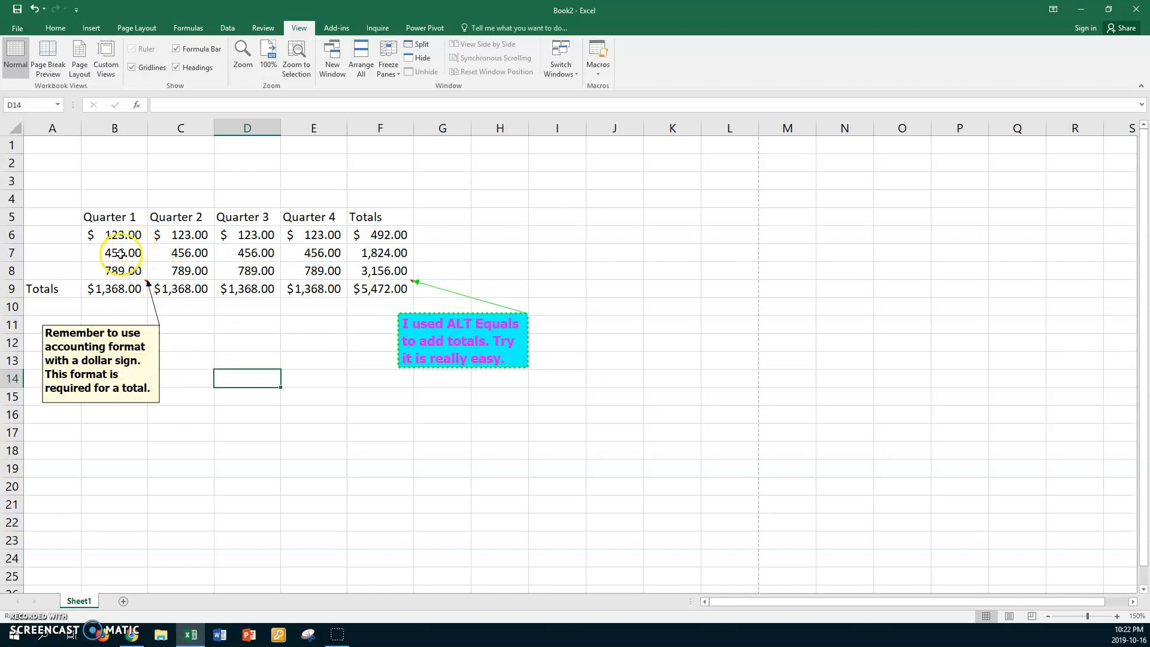
pyautogui.click(120, 285)
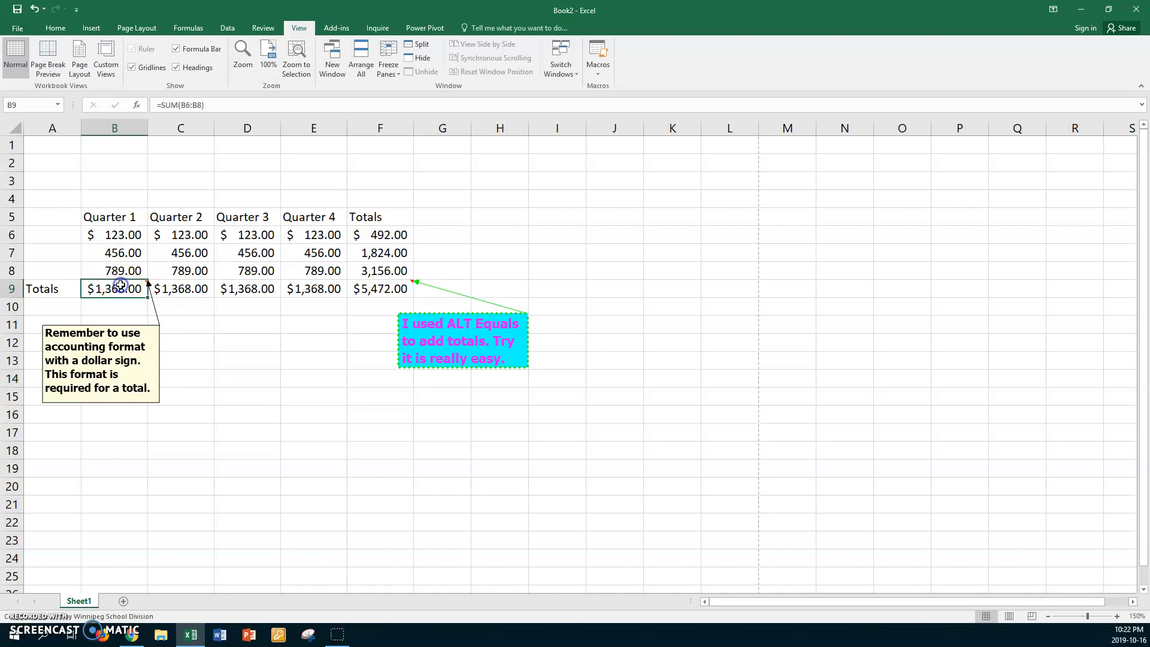
# Step: Hide the comments attached to the total cells B9 and F9
pyautogui.rightClick(121, 286)
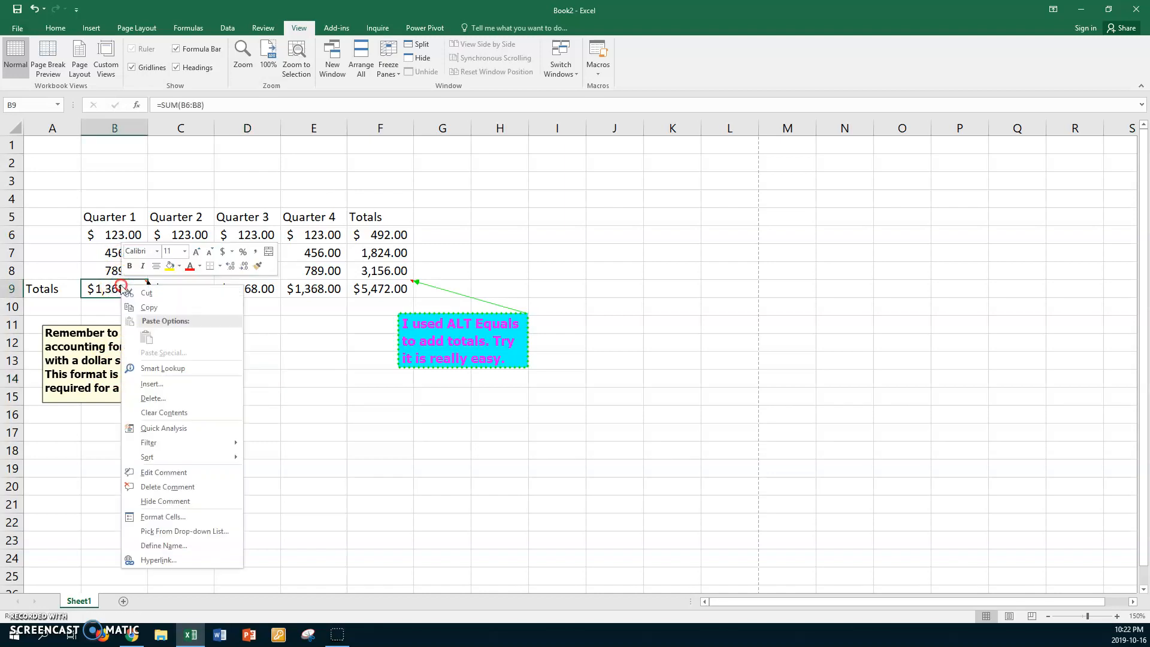
pyautogui.click(163, 501)
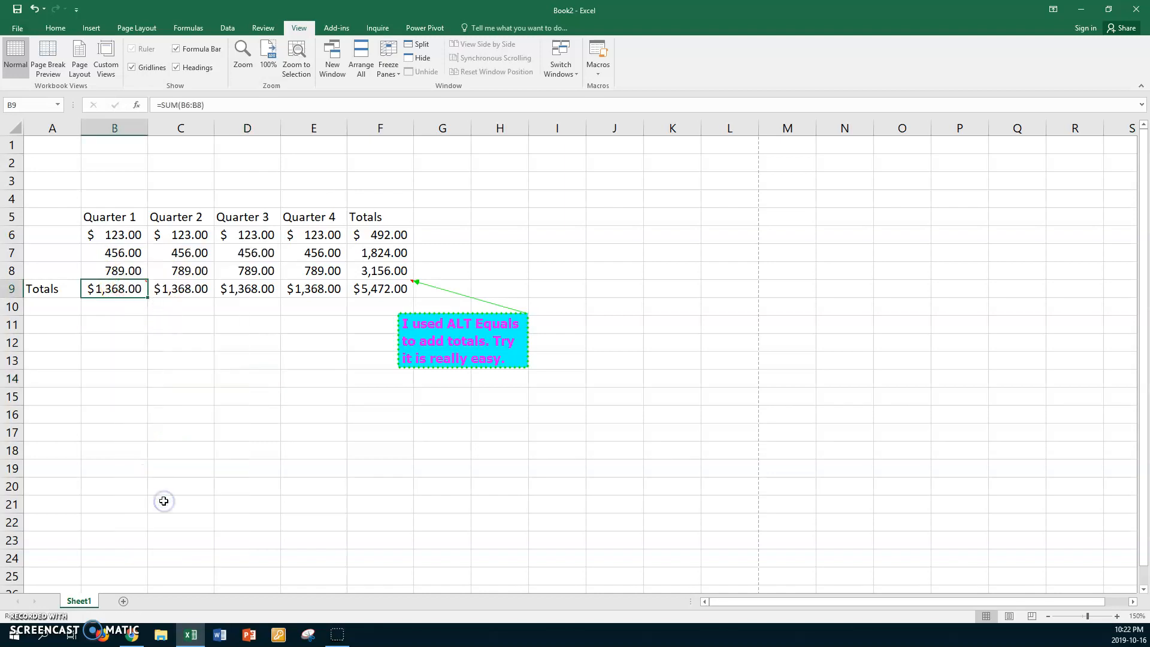
pyautogui.click(372, 289)
pyautogui.rightClick(372, 290)
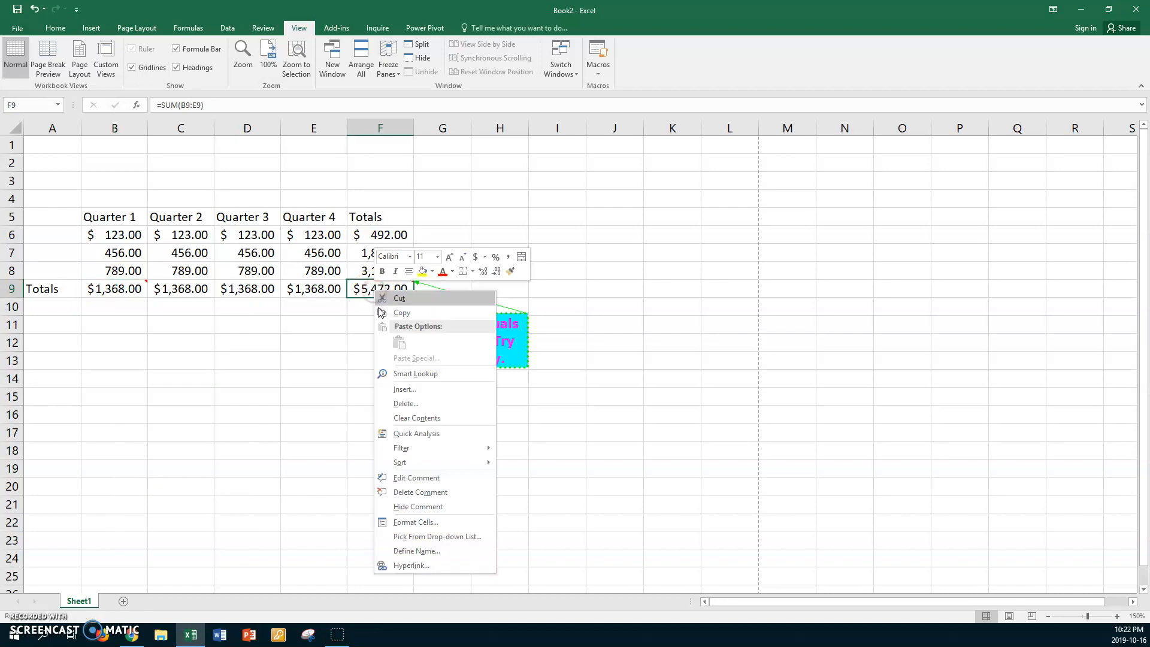
pyautogui.click(411, 509)
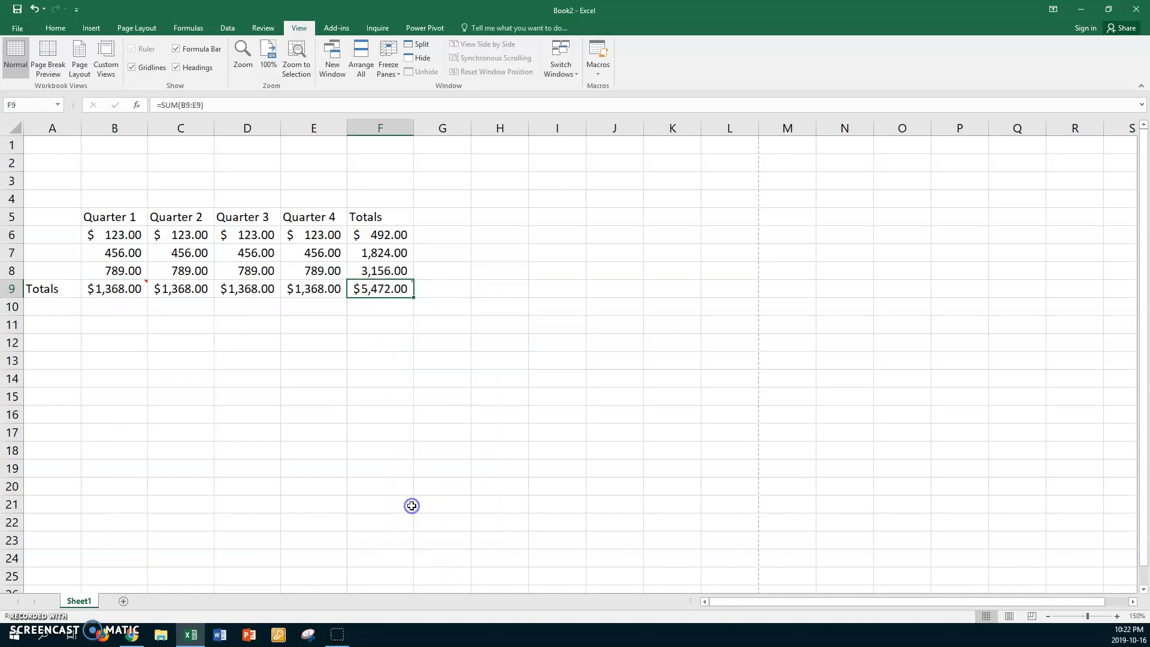
# Step: Show the hidden comments on cells F9 and B9 again and select cell D12
pyautogui.rightClick(394, 292)
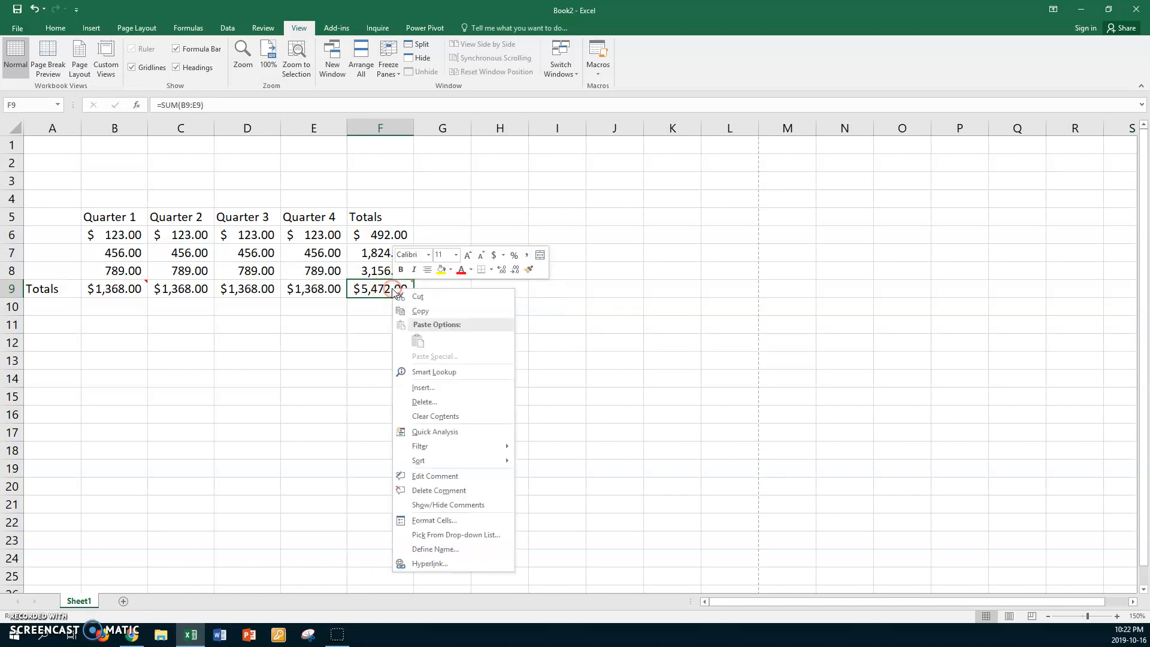
pyautogui.click(413, 505)
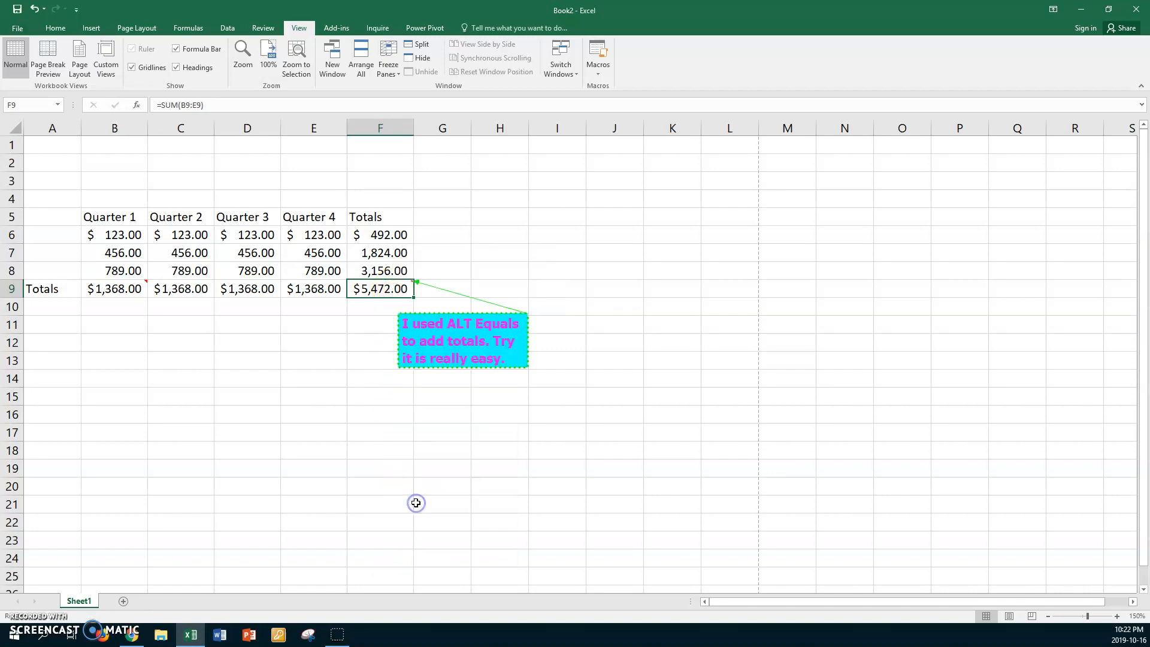
pyautogui.click(115, 288)
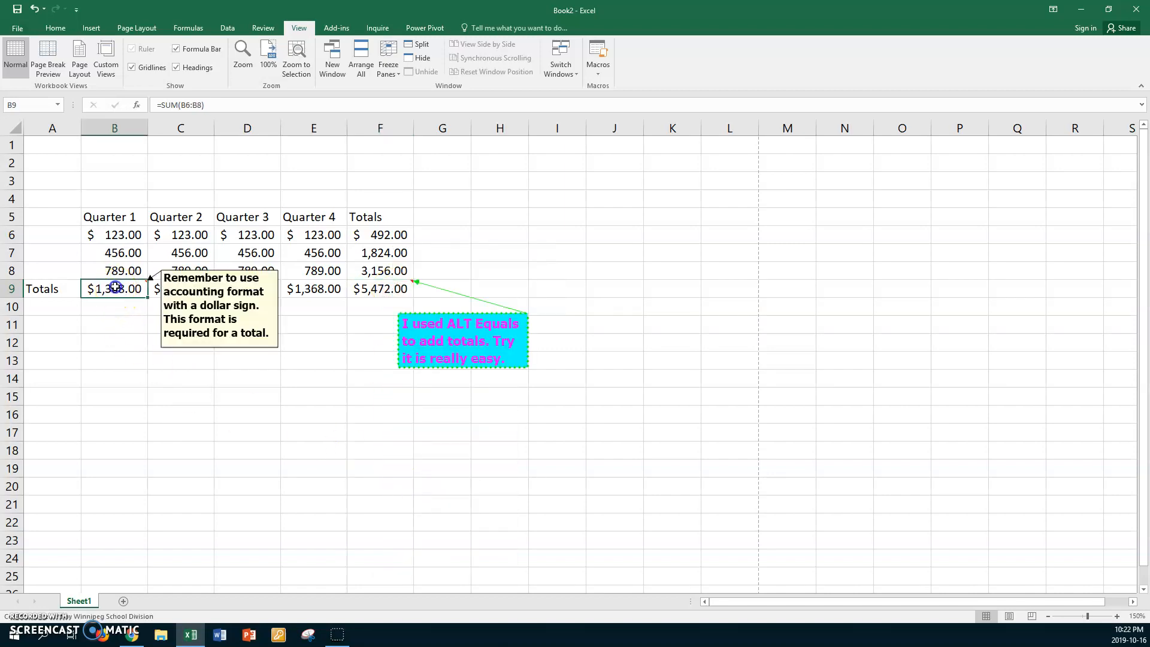
pyautogui.rightClick(127, 291)
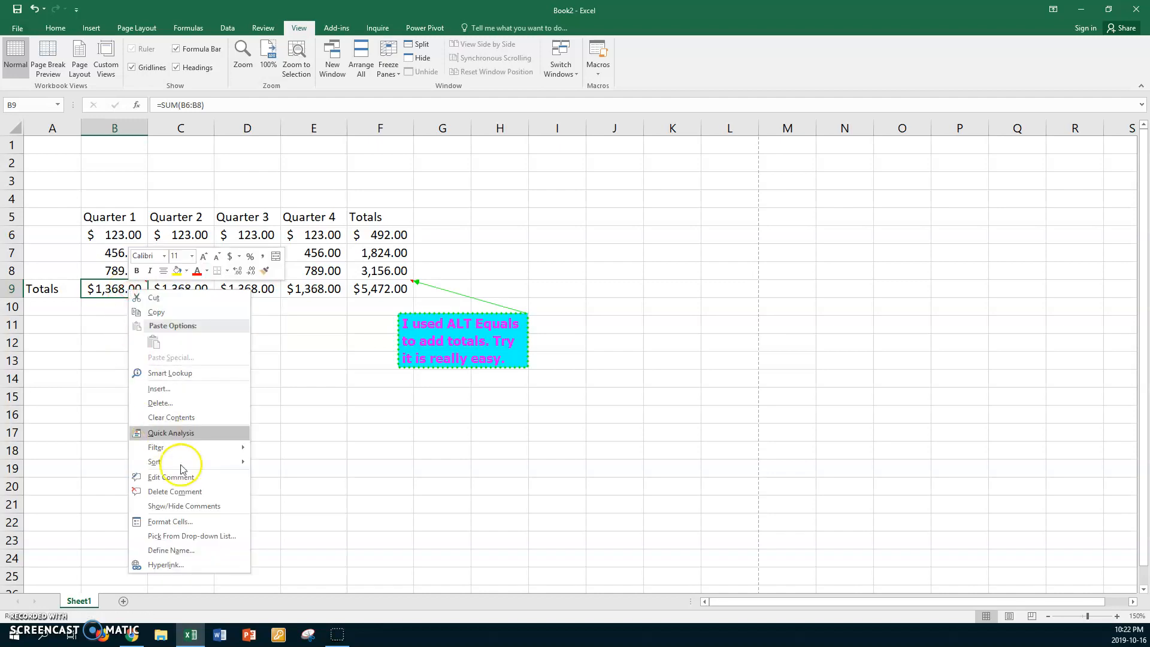
pyautogui.click(196, 505)
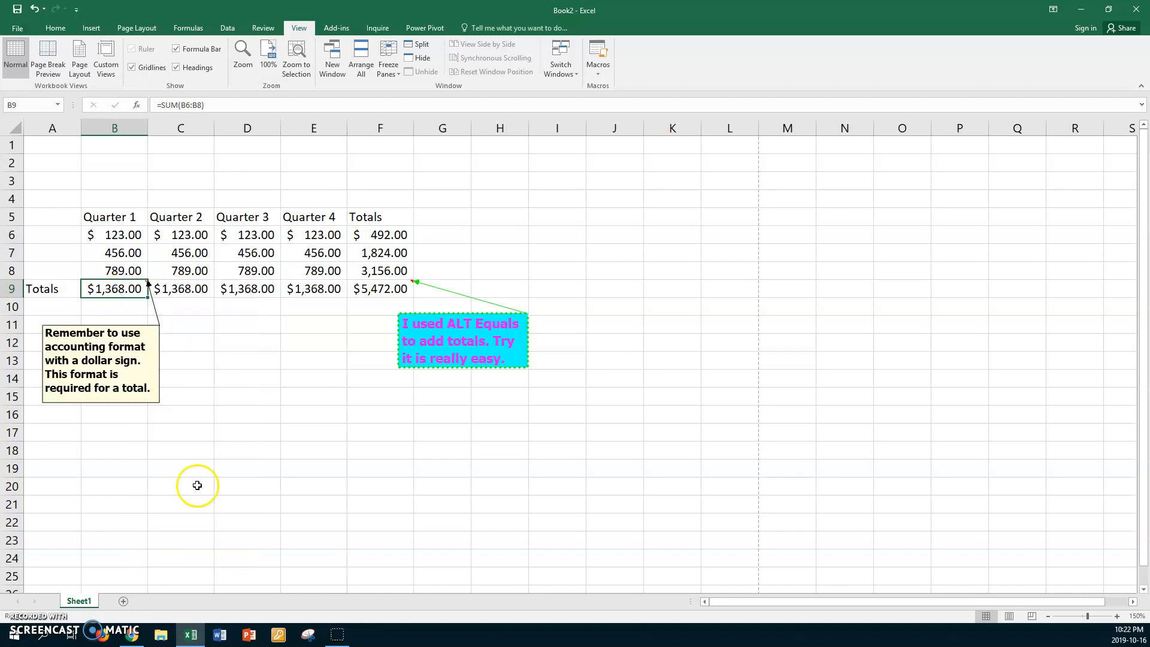
pyautogui.click(242, 342)
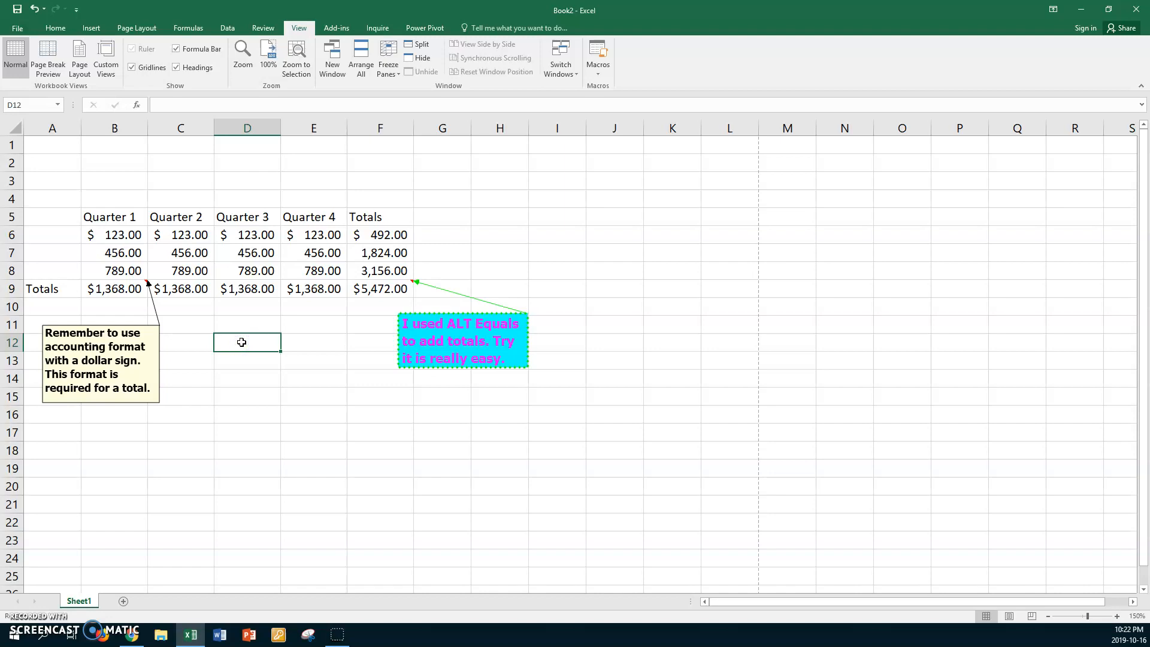
# Step: Start saving the workbook and browse to the Print Comm > Excel > If statements folder within the personal U DRIVE folder on data (D:)
pyautogui.hotkey('ctrl', 's')
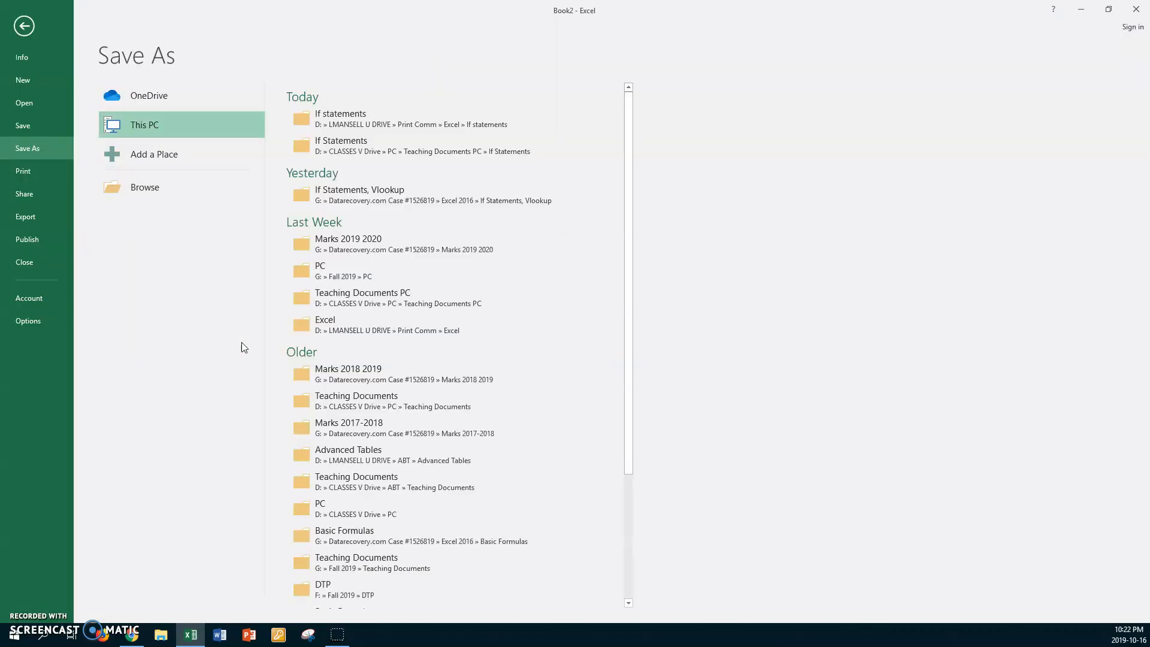
pyautogui.click(147, 187)
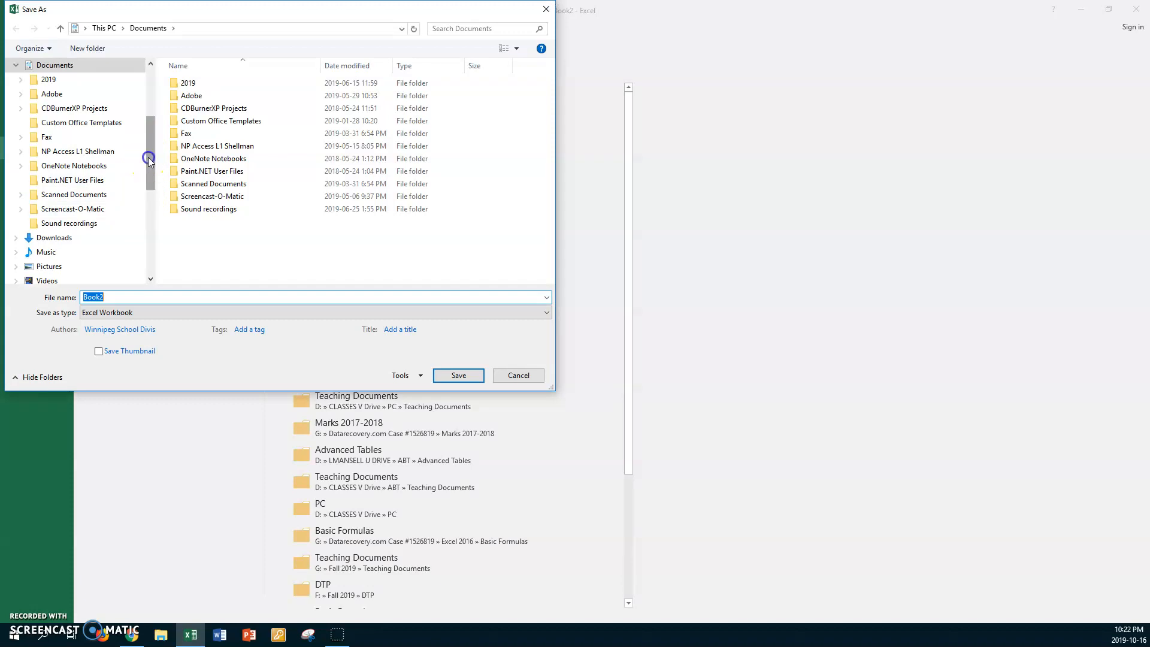
pyautogui.moveTo(149, 157); pyautogui.dragTo(151, 189)
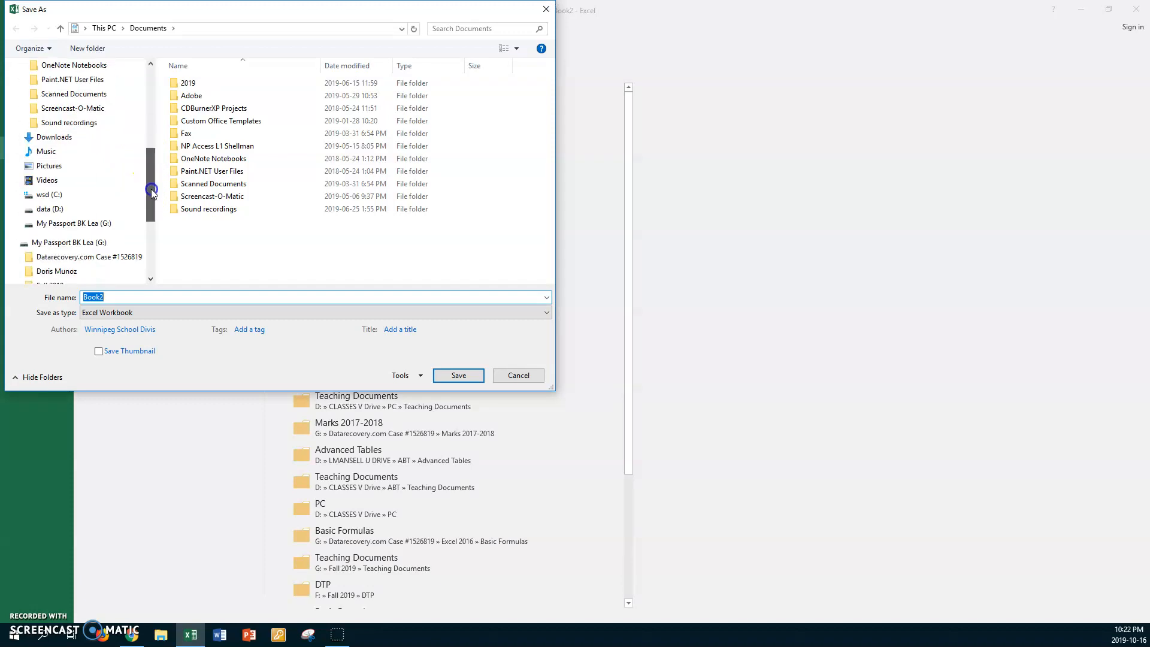
pyautogui.click(60, 209)
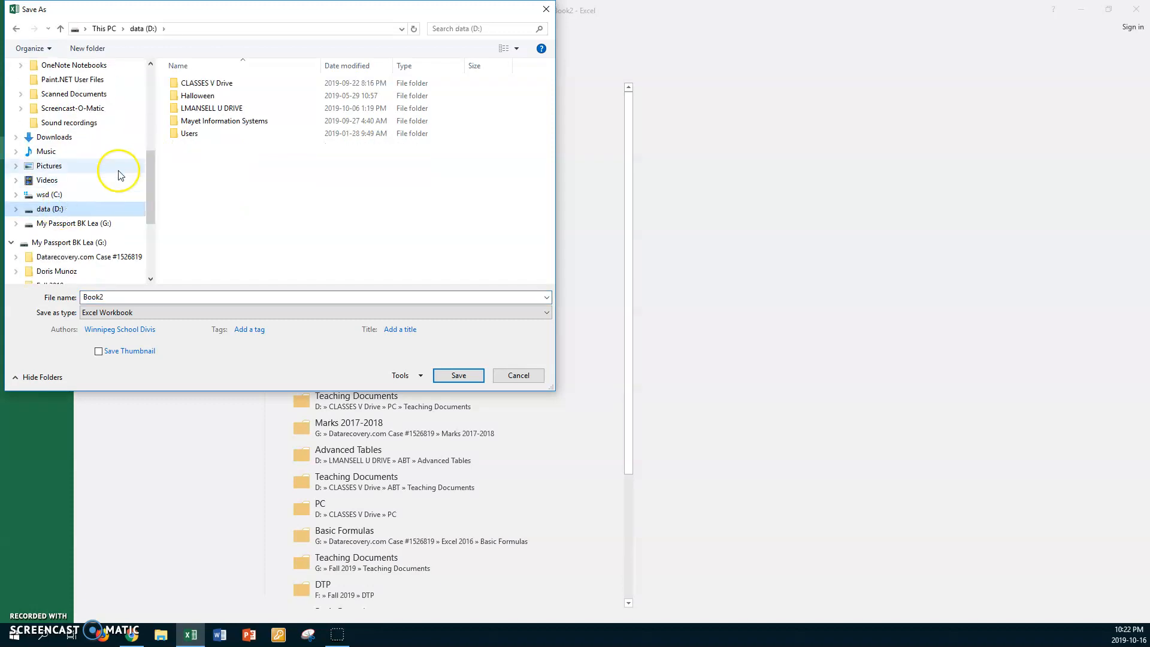
pyautogui.doubleClick(173, 108)
pyautogui.click(176, 122)
pyautogui.doubleClick(175, 122)
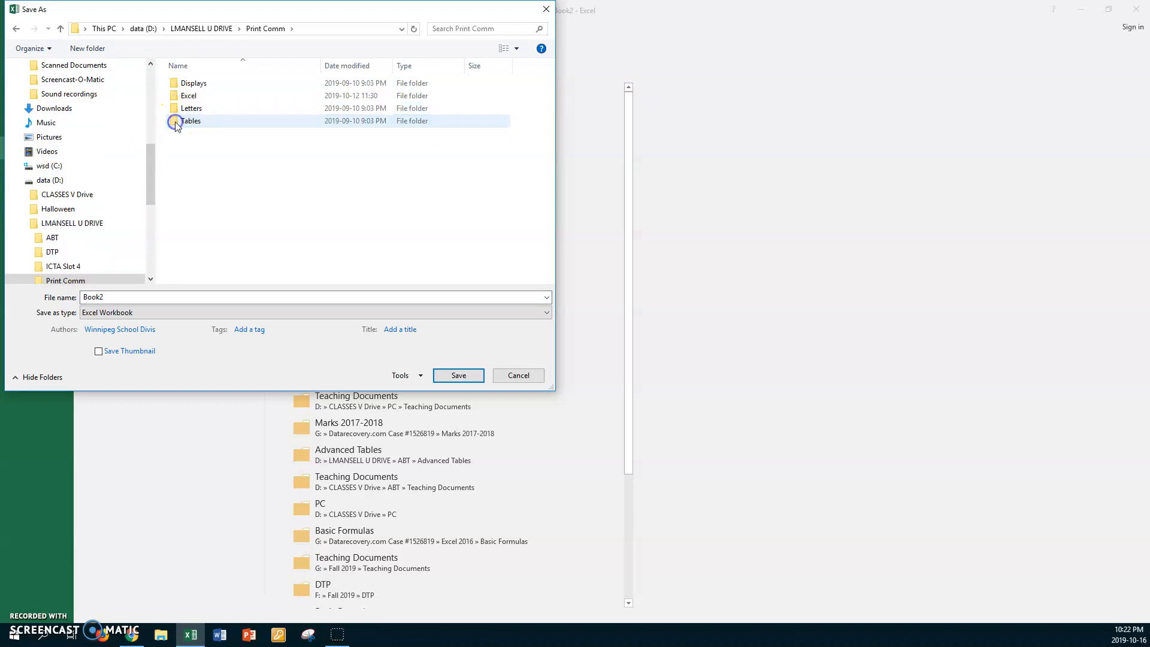
pyautogui.doubleClick(177, 97)
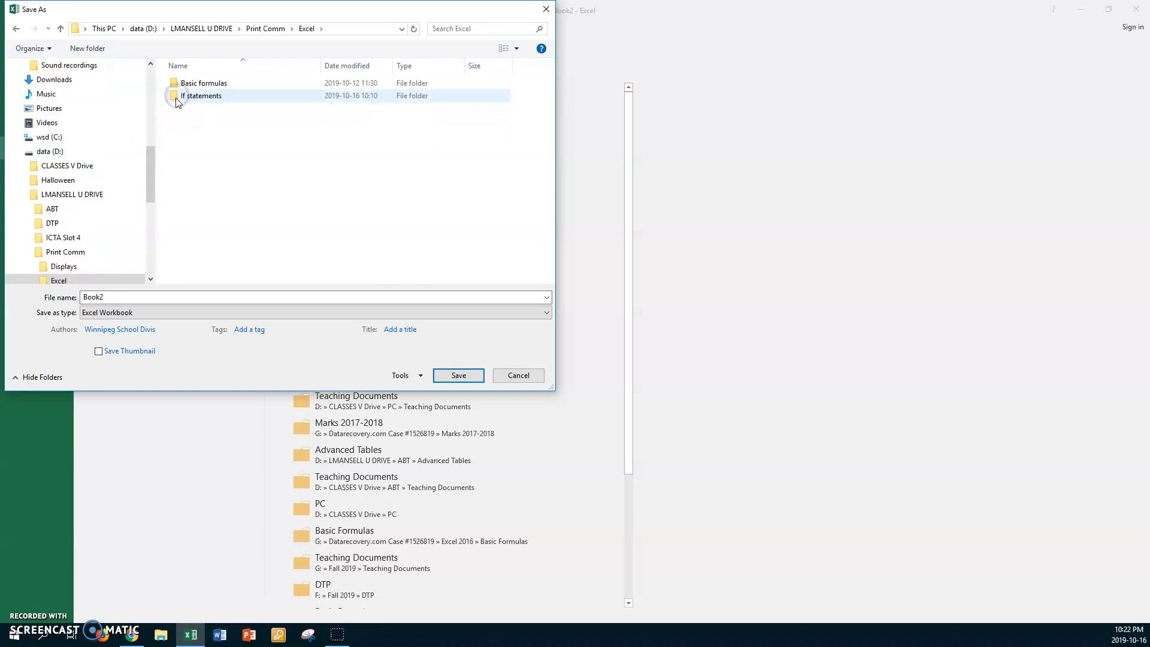
pyautogui.doubleClick(176, 97)
# Step: Save the workbook under the author's first name followed by "Oct 16 adding comments", and select cell C20
pyautogui.doubleClick(117, 298)
pyautogui.write('Lea')
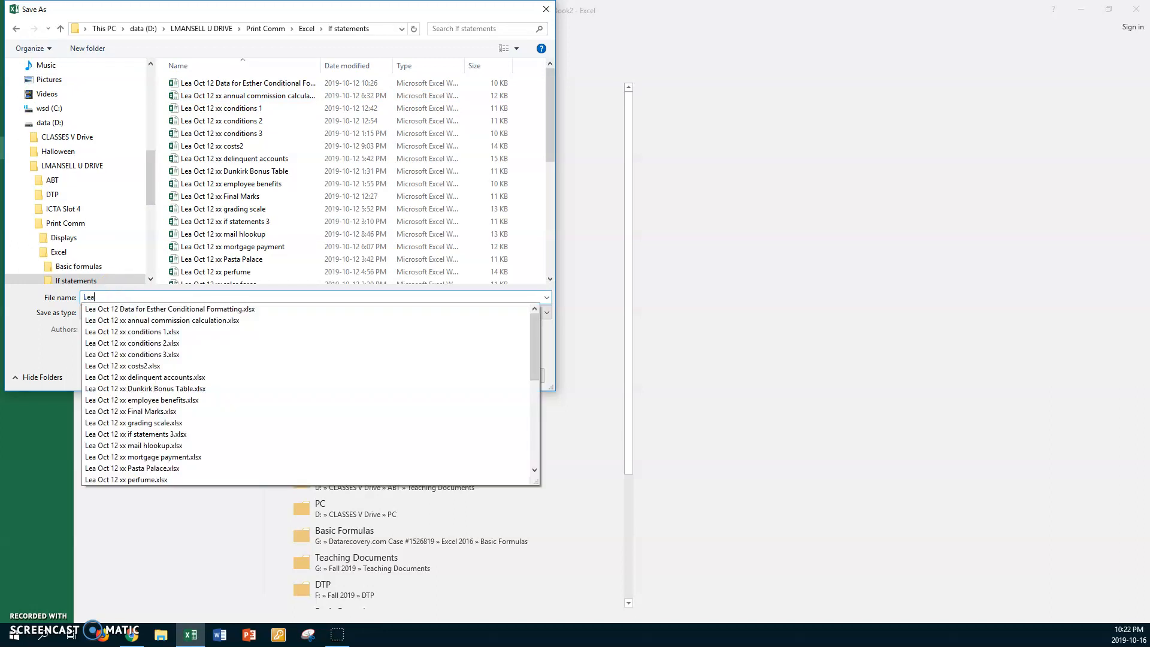
pyautogui.write(' Oct 16')
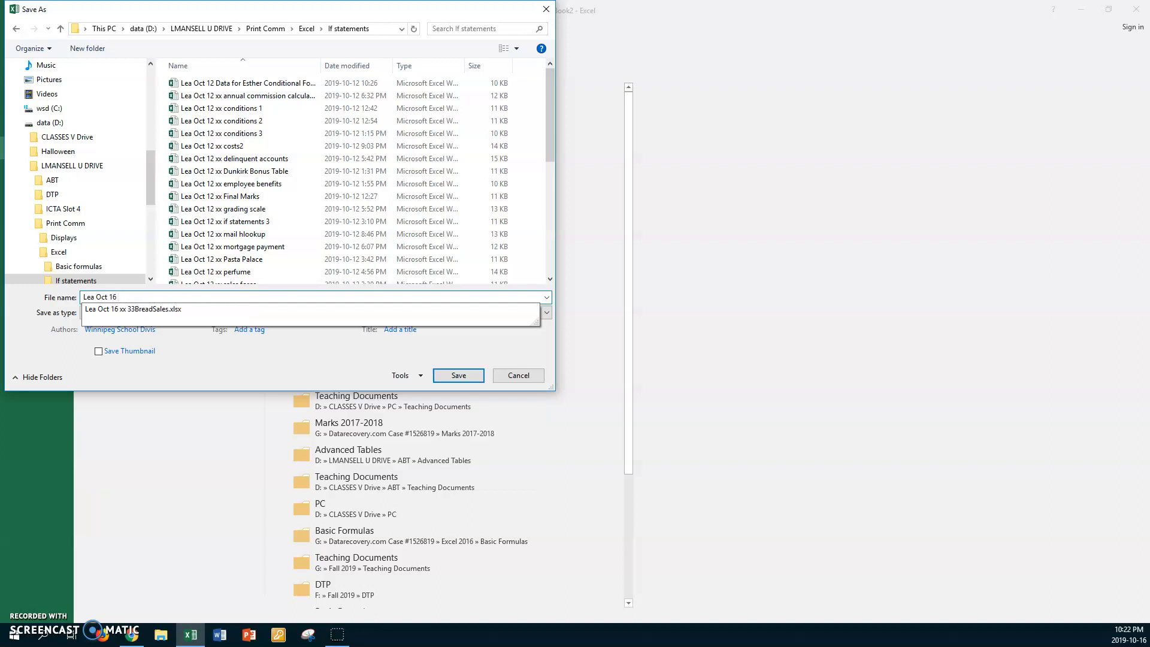
pyautogui.write(' adding comments')
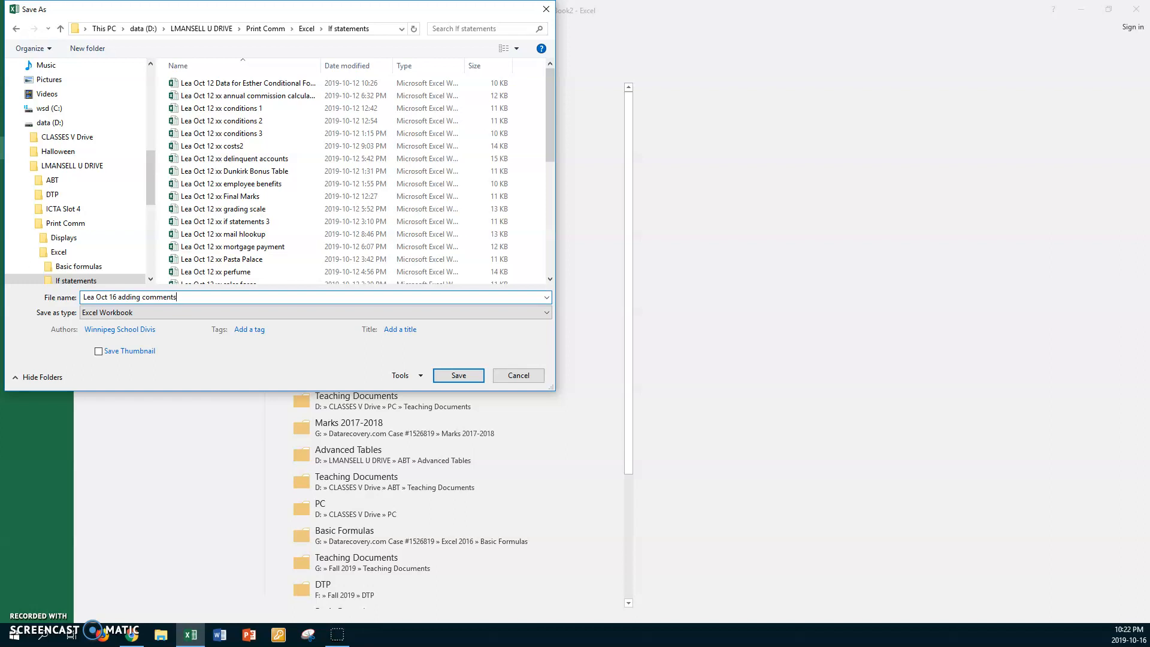
pyautogui.click(459, 375)
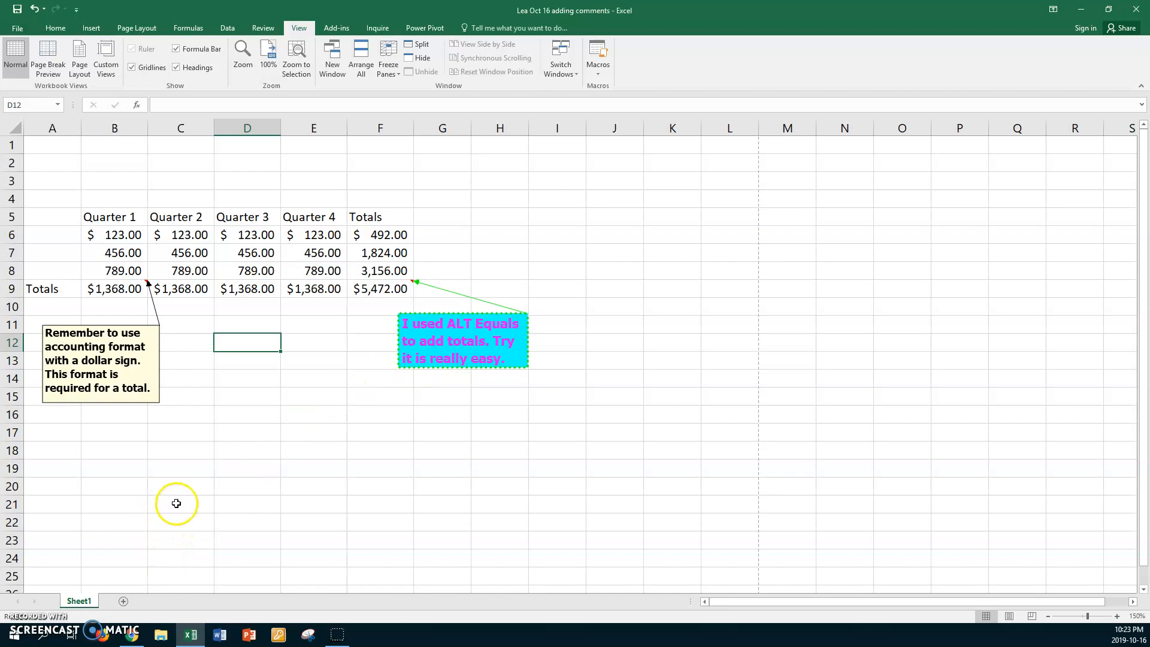
pyautogui.click(179, 483)
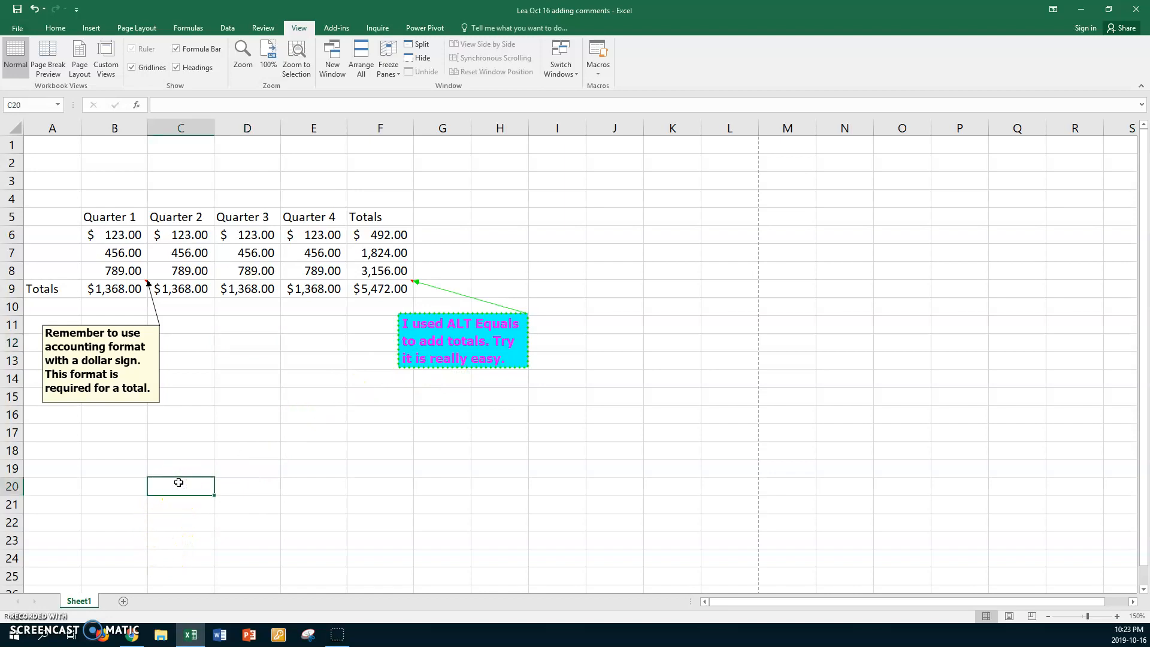